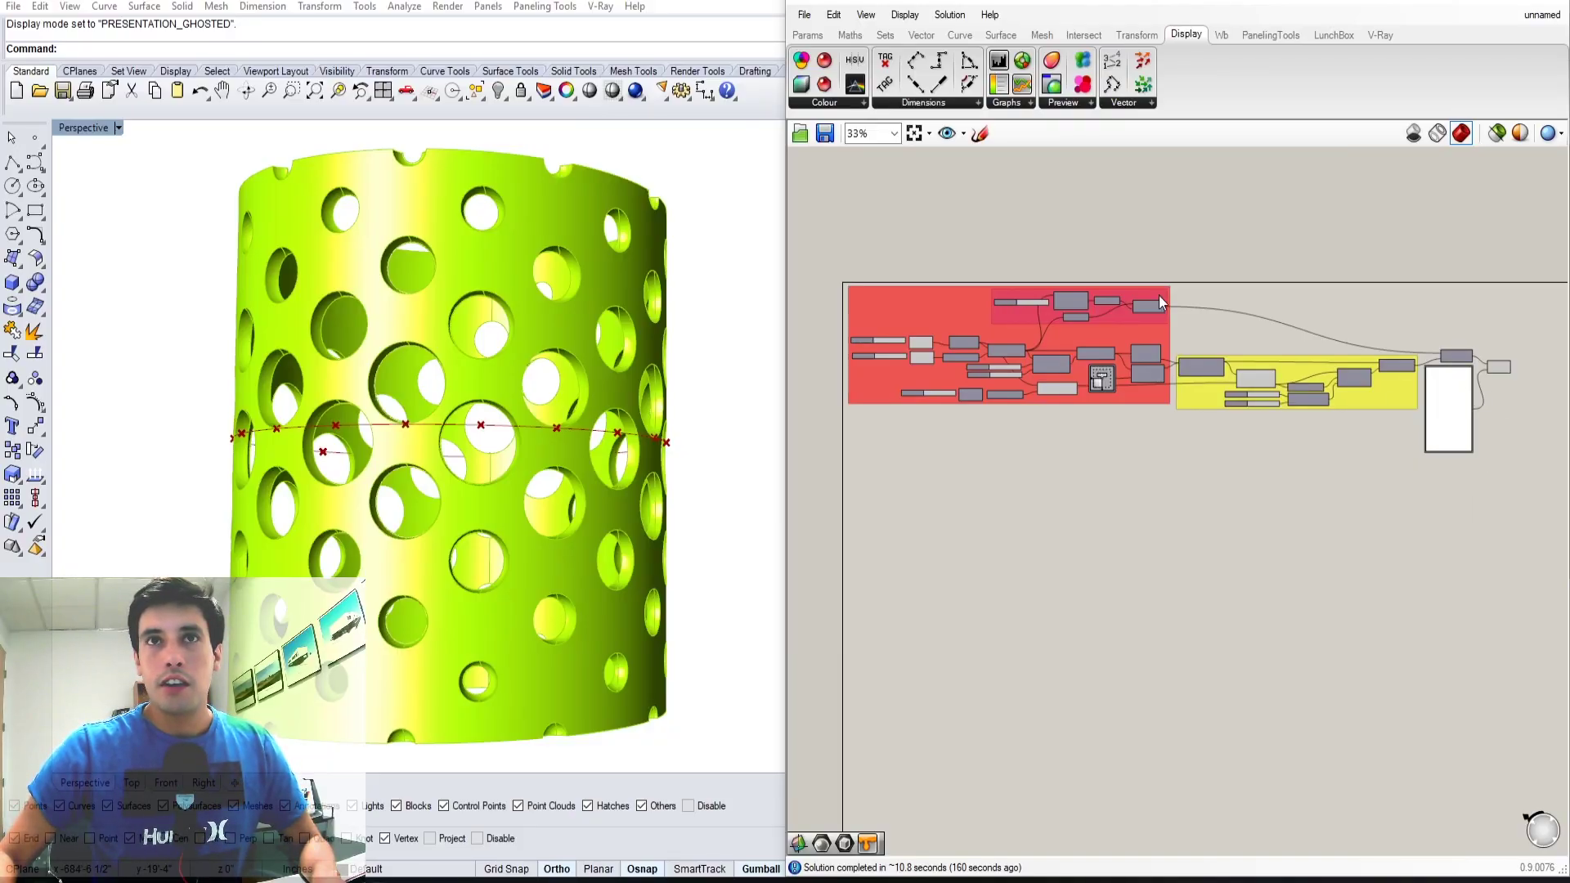
Set the slider feeding the target domain's start to 25 in the yellow group
{"action": "scroll", "coordinate": [1409, 375], "scroll_direction": "up", "scroll_amount": 6}
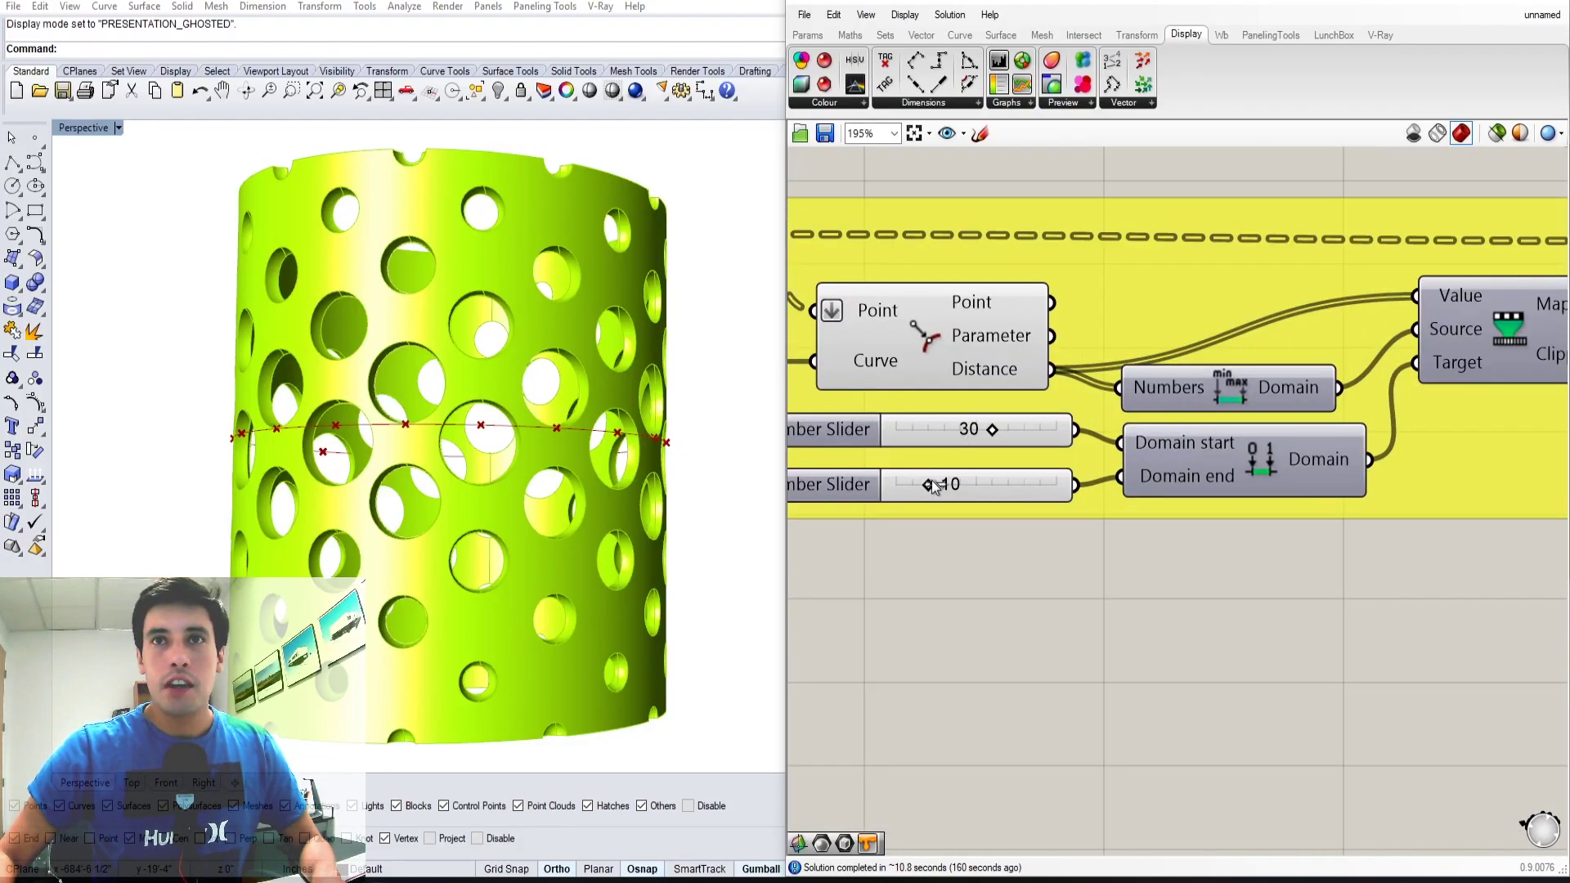
{"action": "double_click", "coordinate": [981, 427]}
{"action": "type", "text": "25"}
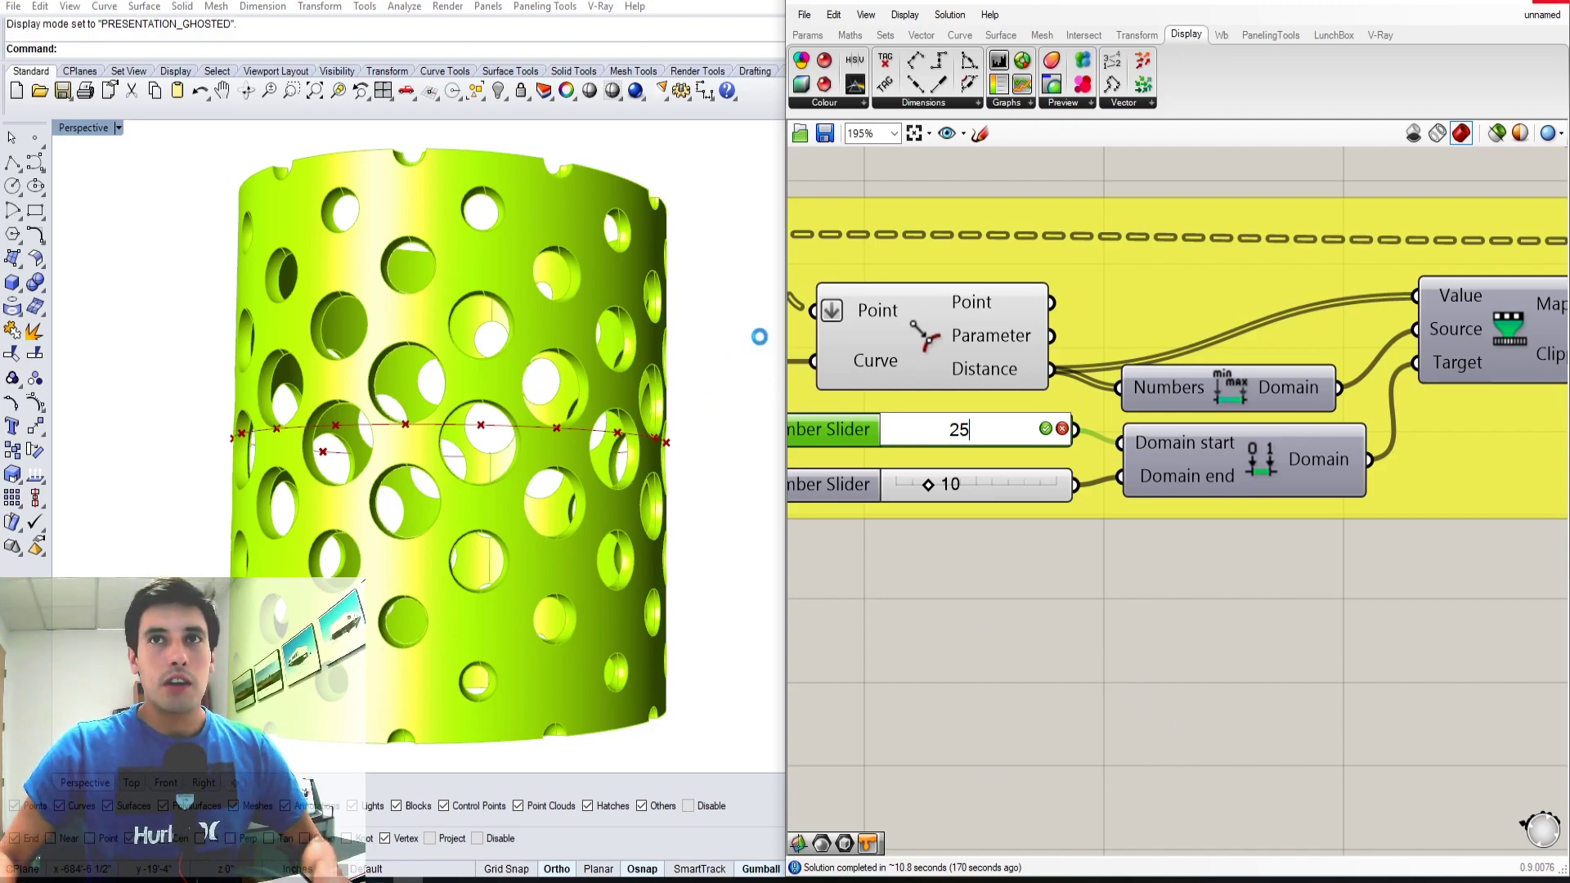
{"action": "key", "text": "Return"}
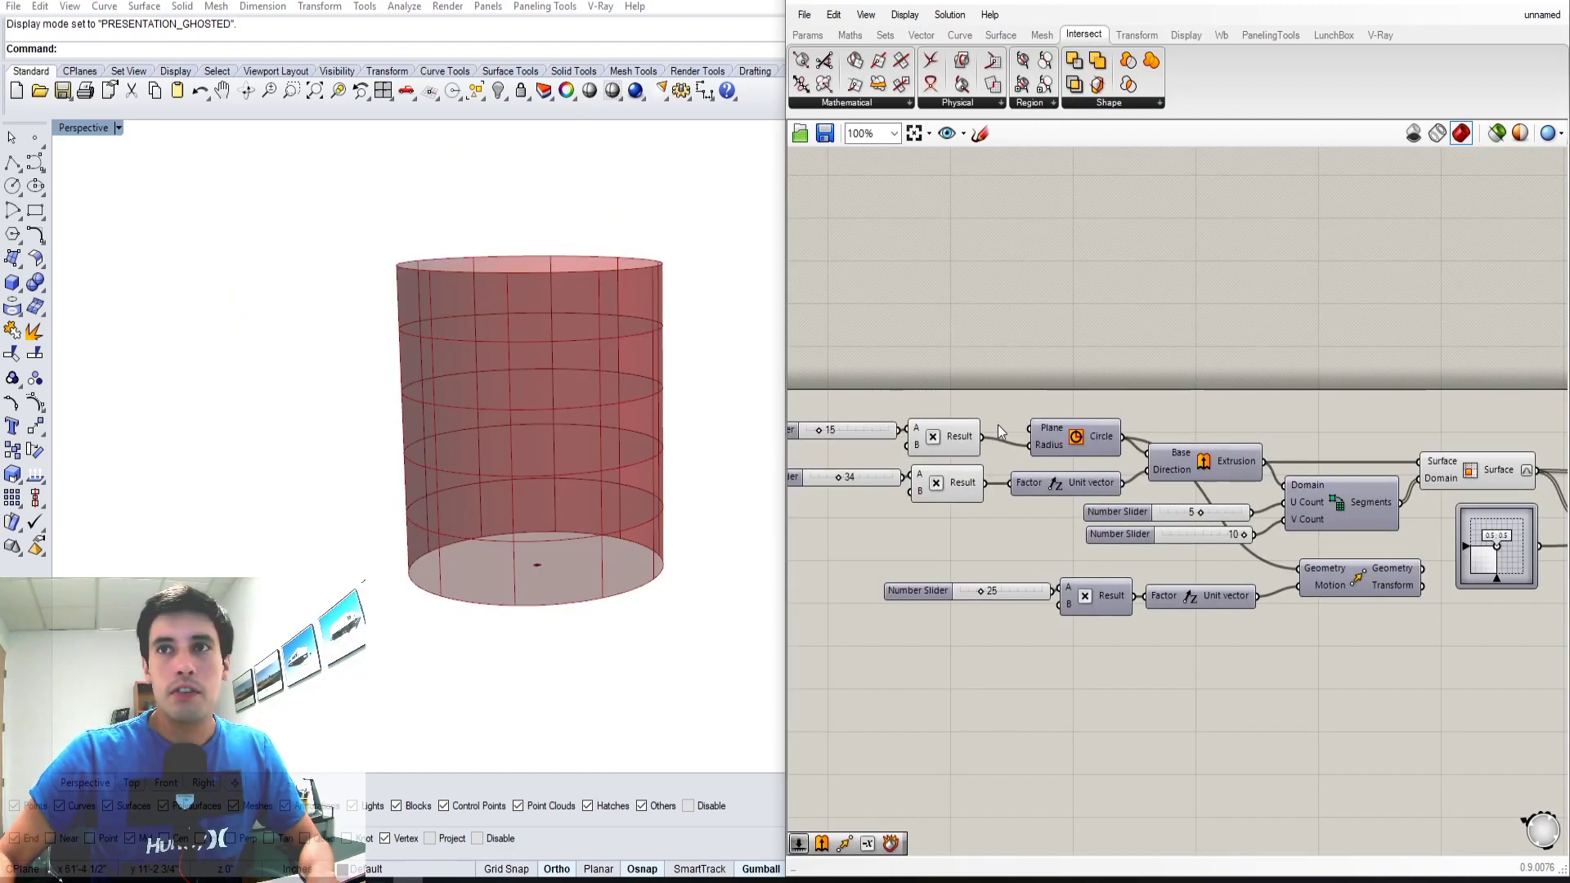
Examine the Circle, Extrusion and Isotrim components that build the subdivided cylinder, checking the geometry each one highlights
{"action": "scroll", "coordinate": [1202, 468], "scroll_direction": "up", "scroll_amount": 3}
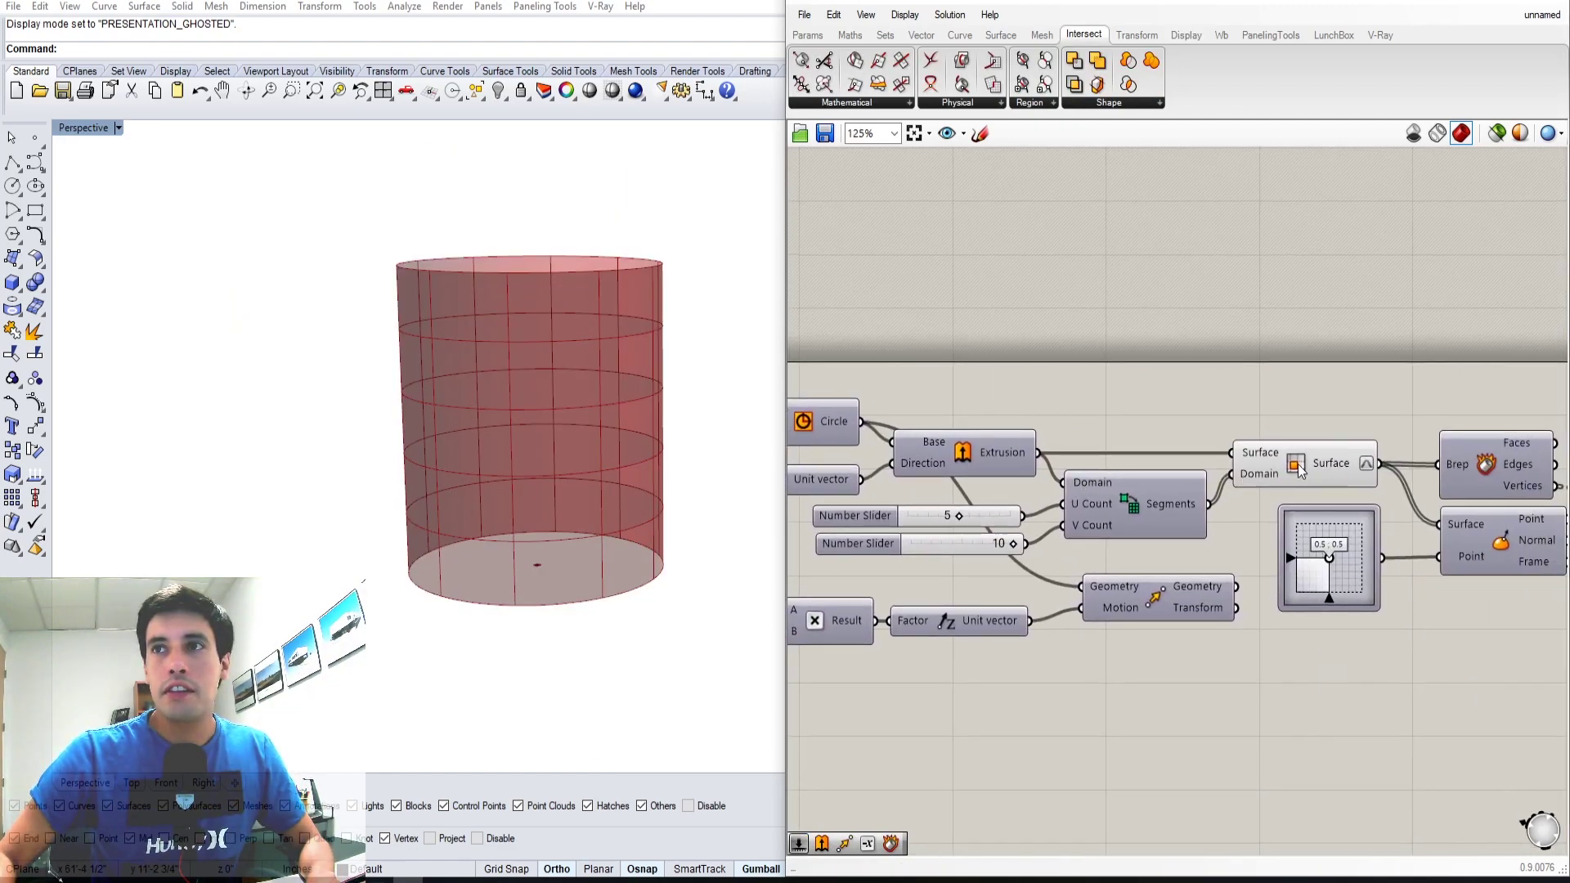
{"action": "left_click", "coordinate": [1301, 470]}
{"action": "right_click_drag", "start_coordinate": [291, 319], "coordinate": [596, 467]}
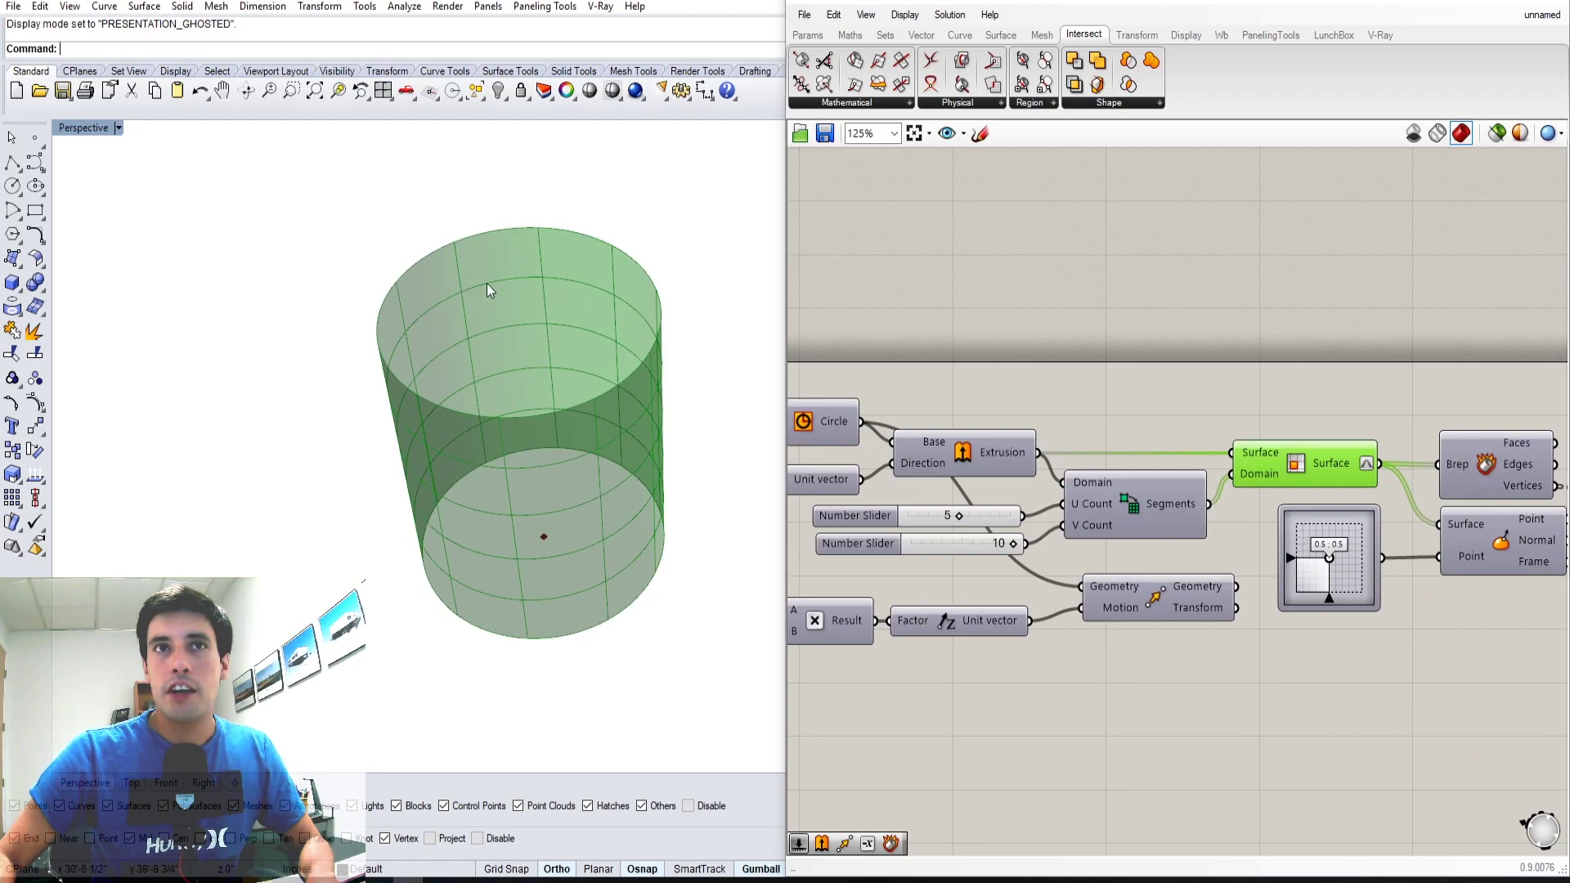
{"action": "left_click", "coordinate": [979, 400]}
{"action": "right_click_drag", "start_coordinate": [935, 409], "coordinate": [1147, 415]}
{"action": "left_click", "coordinate": [1014, 444]}
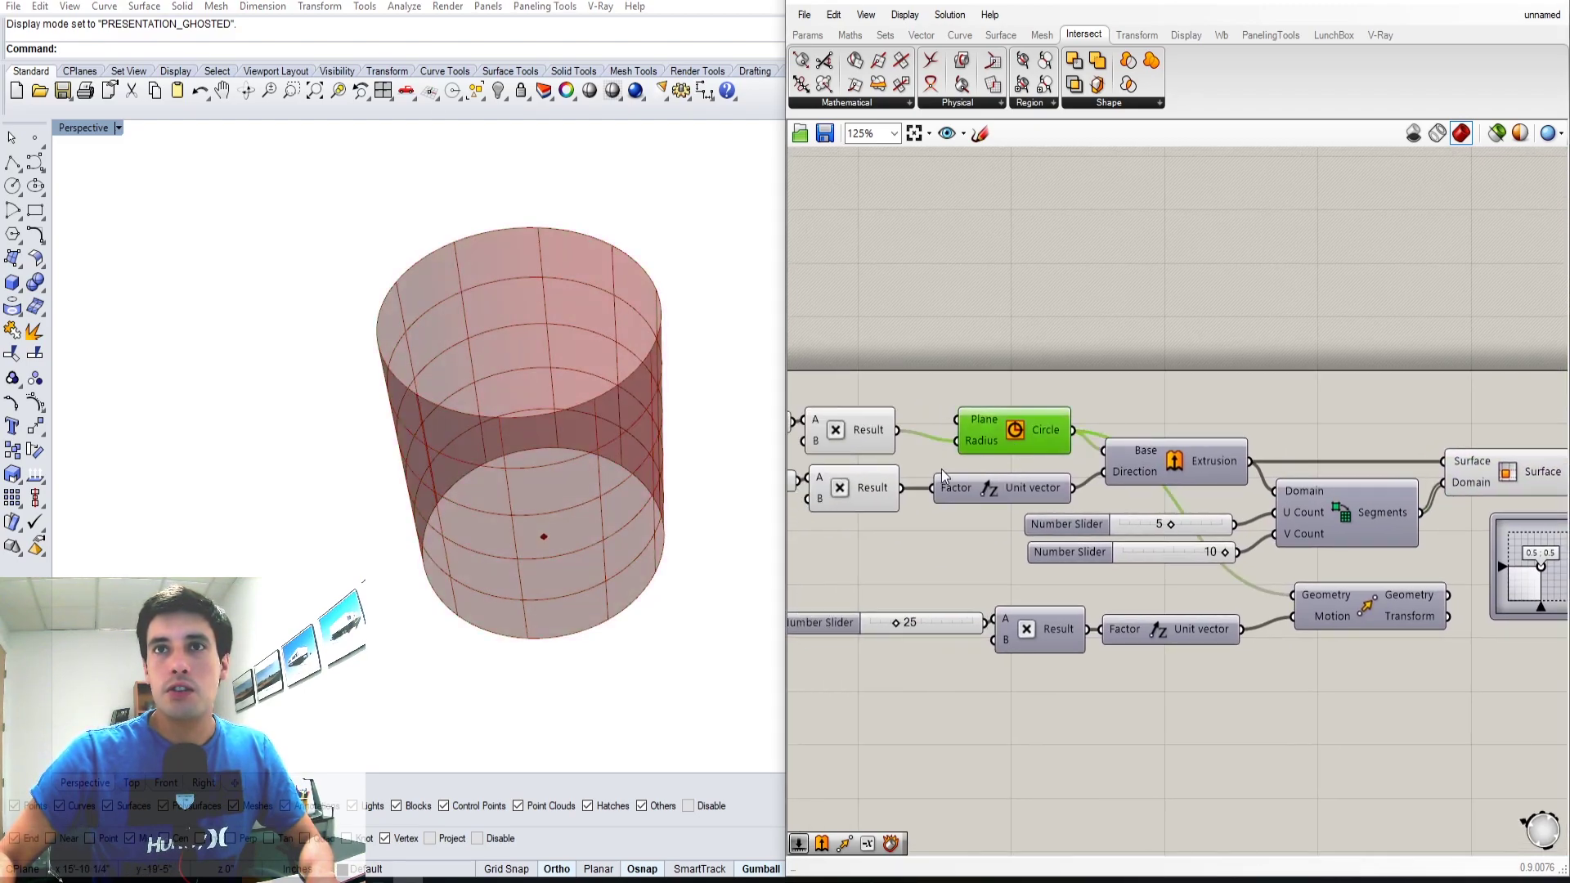
{"action": "right_click_drag", "start_coordinate": [941, 469], "coordinate": [1114, 443]}
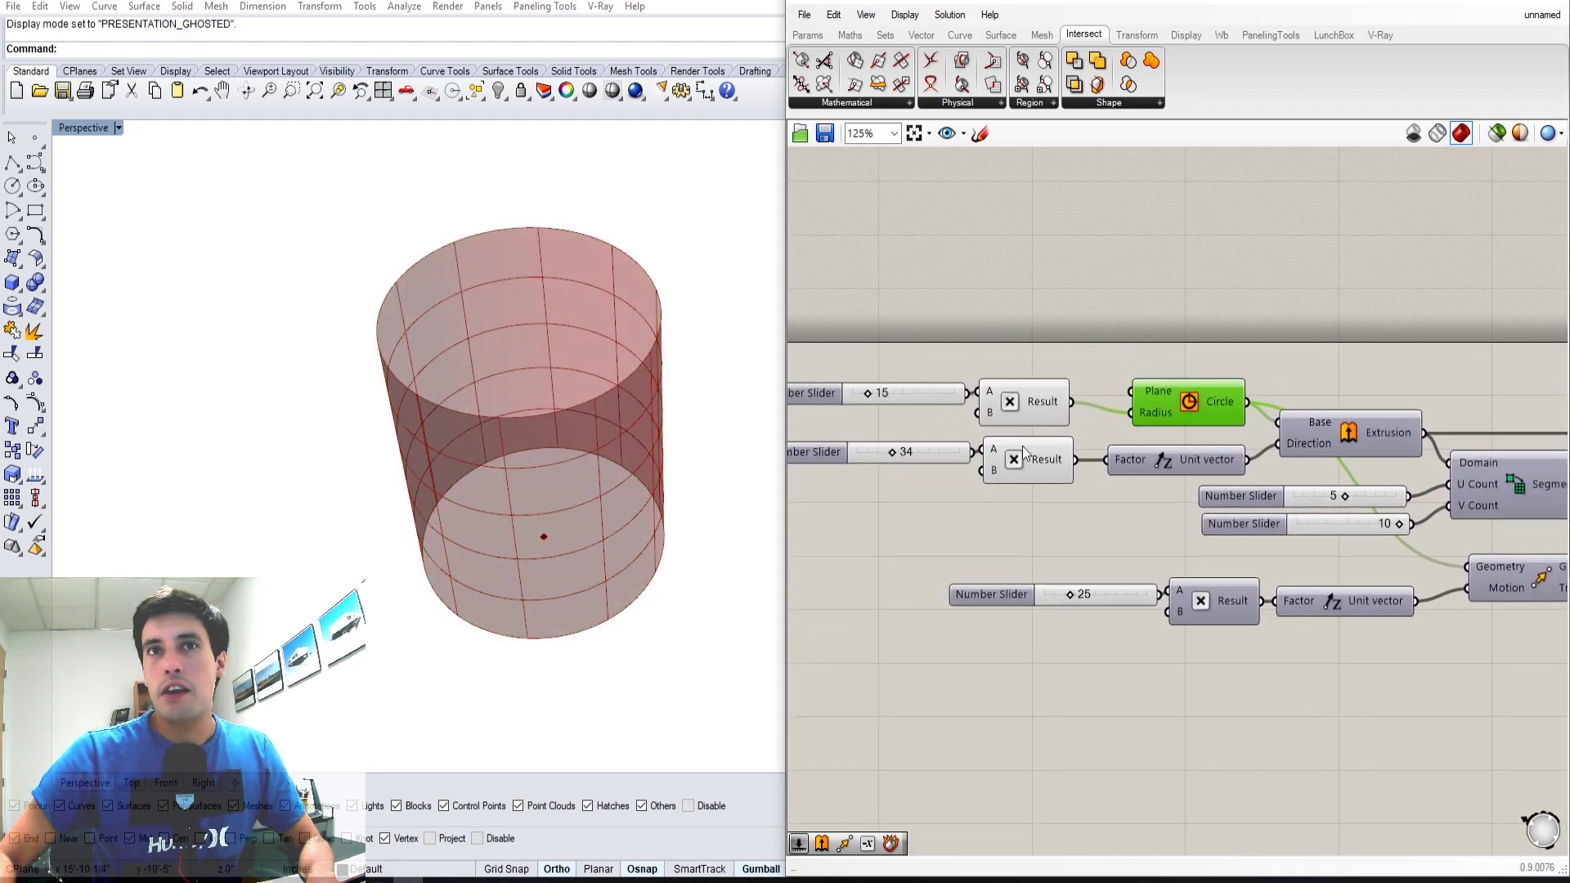
{"action": "left_click", "coordinate": [1335, 432]}
{"action": "right_click_drag", "start_coordinate": [1460, 533], "coordinate": [1378, 409]}
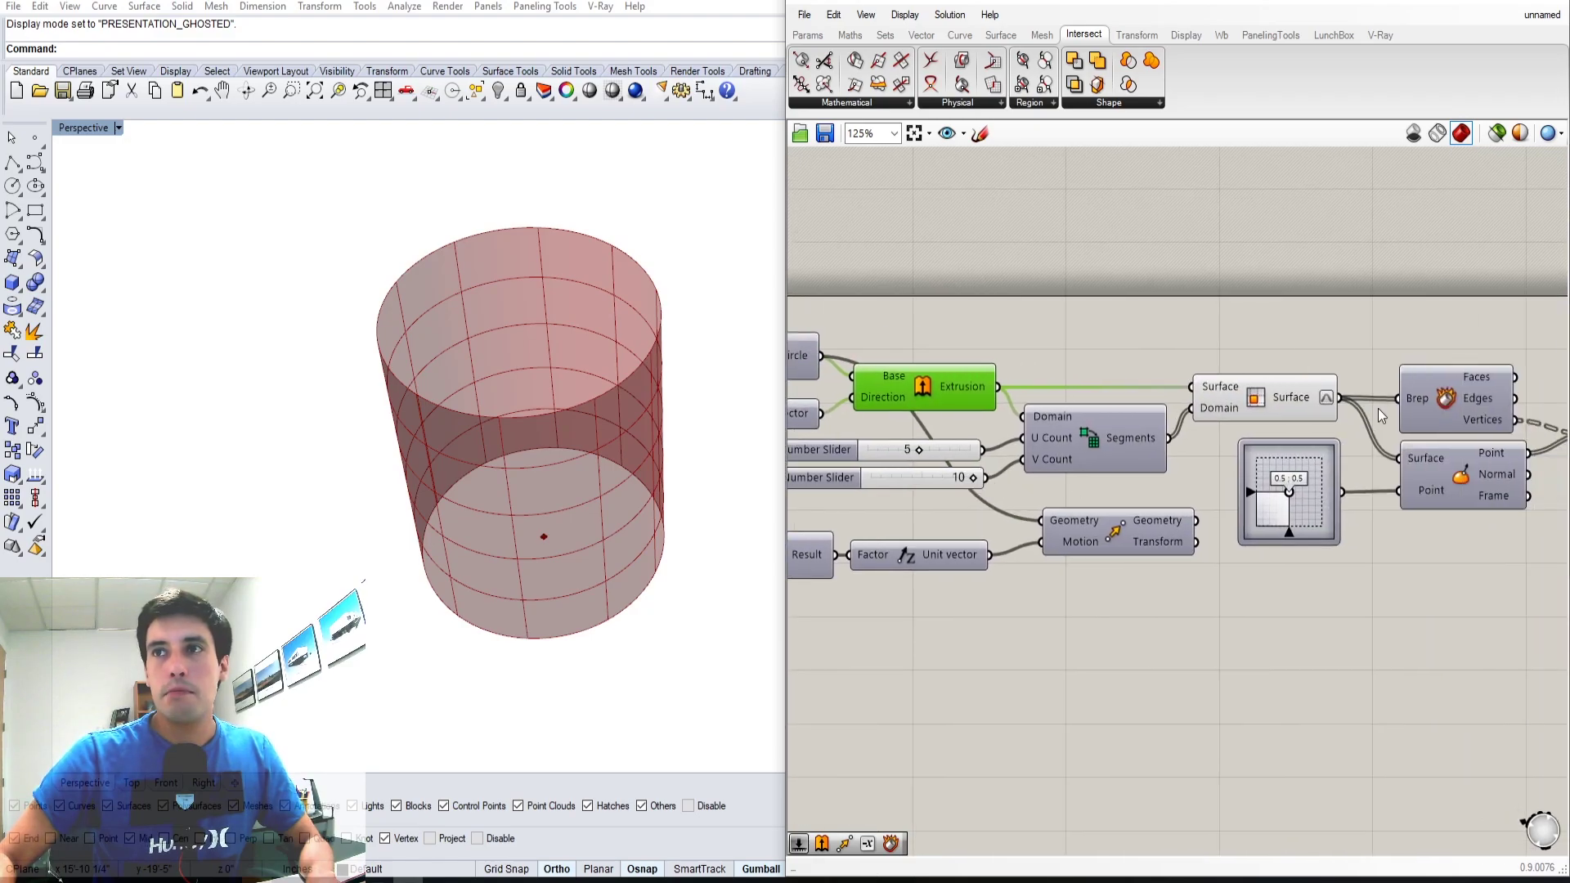
{"action": "left_click", "coordinate": [1264, 401]}
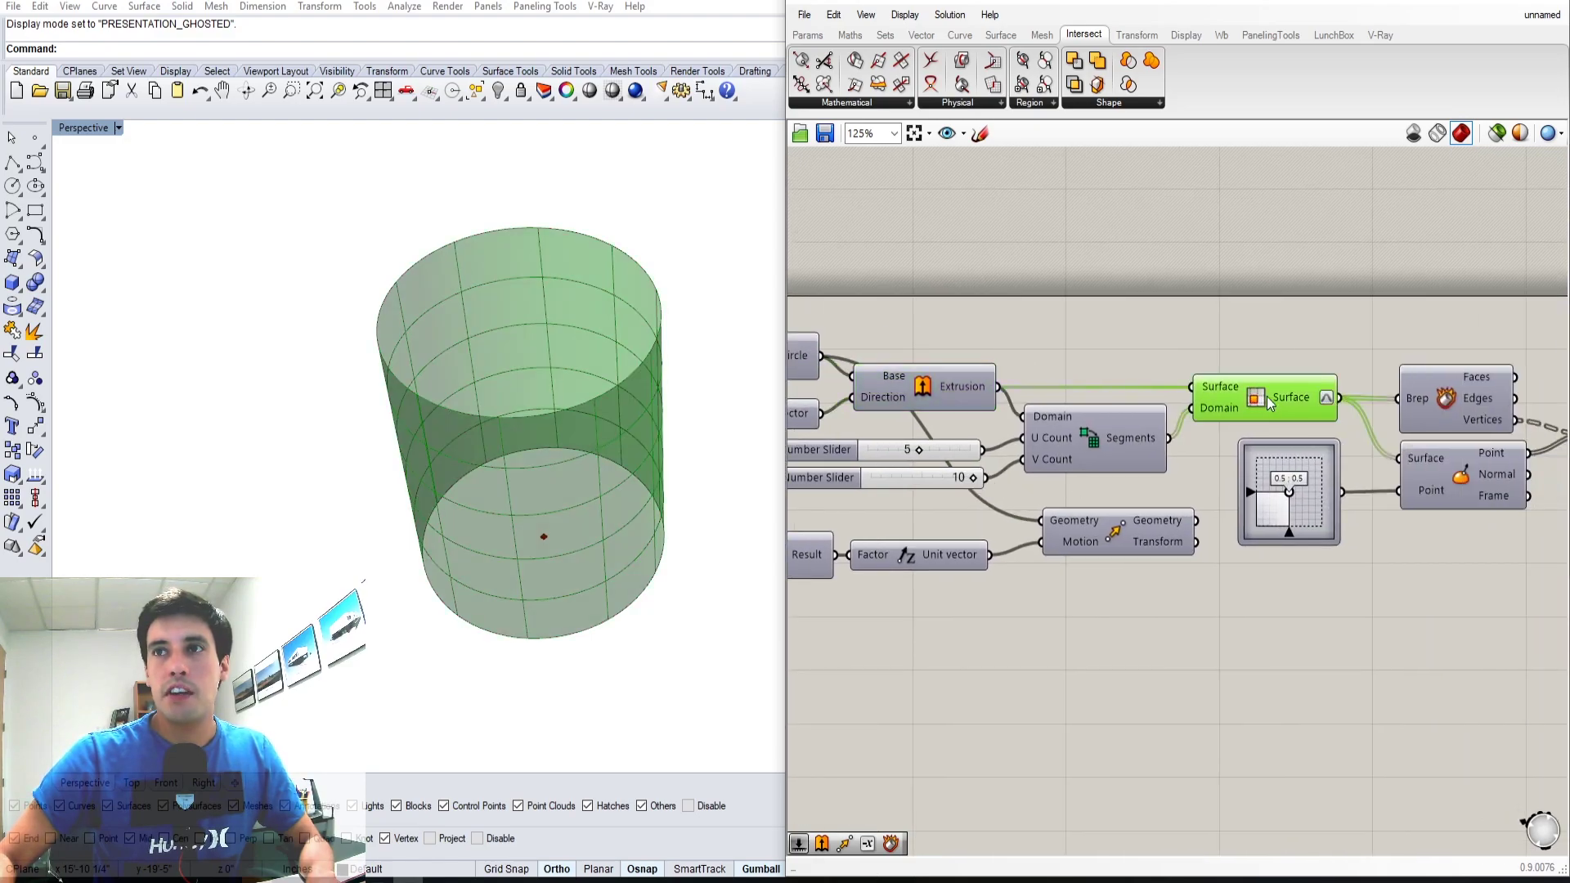
{"action": "left_click", "coordinate": [1197, 626]}
Turn on the Move component's preview and set the slider driving the circle's vertical offset to 24
{"action": "right_click", "coordinate": [1116, 548]}
{"action": "left_click", "coordinate": [1137, 588]}
{"action": "right_click_drag", "start_coordinate": [1015, 666], "coordinate": [1411, 629]}
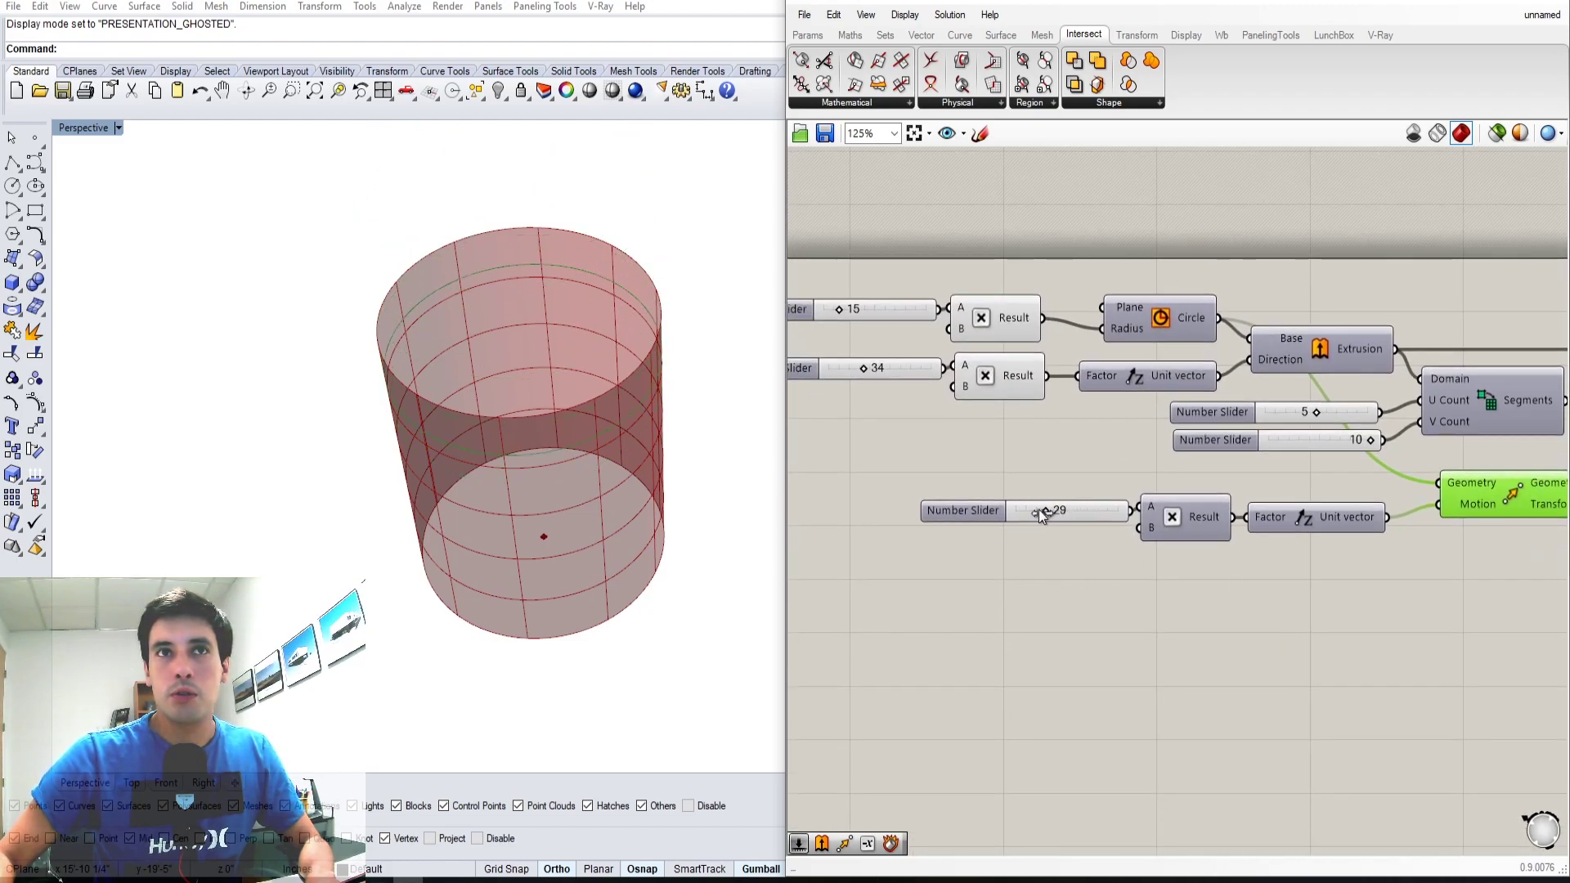
{"action": "mouse_move", "coordinate": [1039, 509]}
{"action": "left_mouse_down"}
{"action": "mouse_move", "coordinate": [1003, 507]}
{"action": "mouse_move", "coordinate": [1032, 504]}
{"action": "left_mouse_up"}
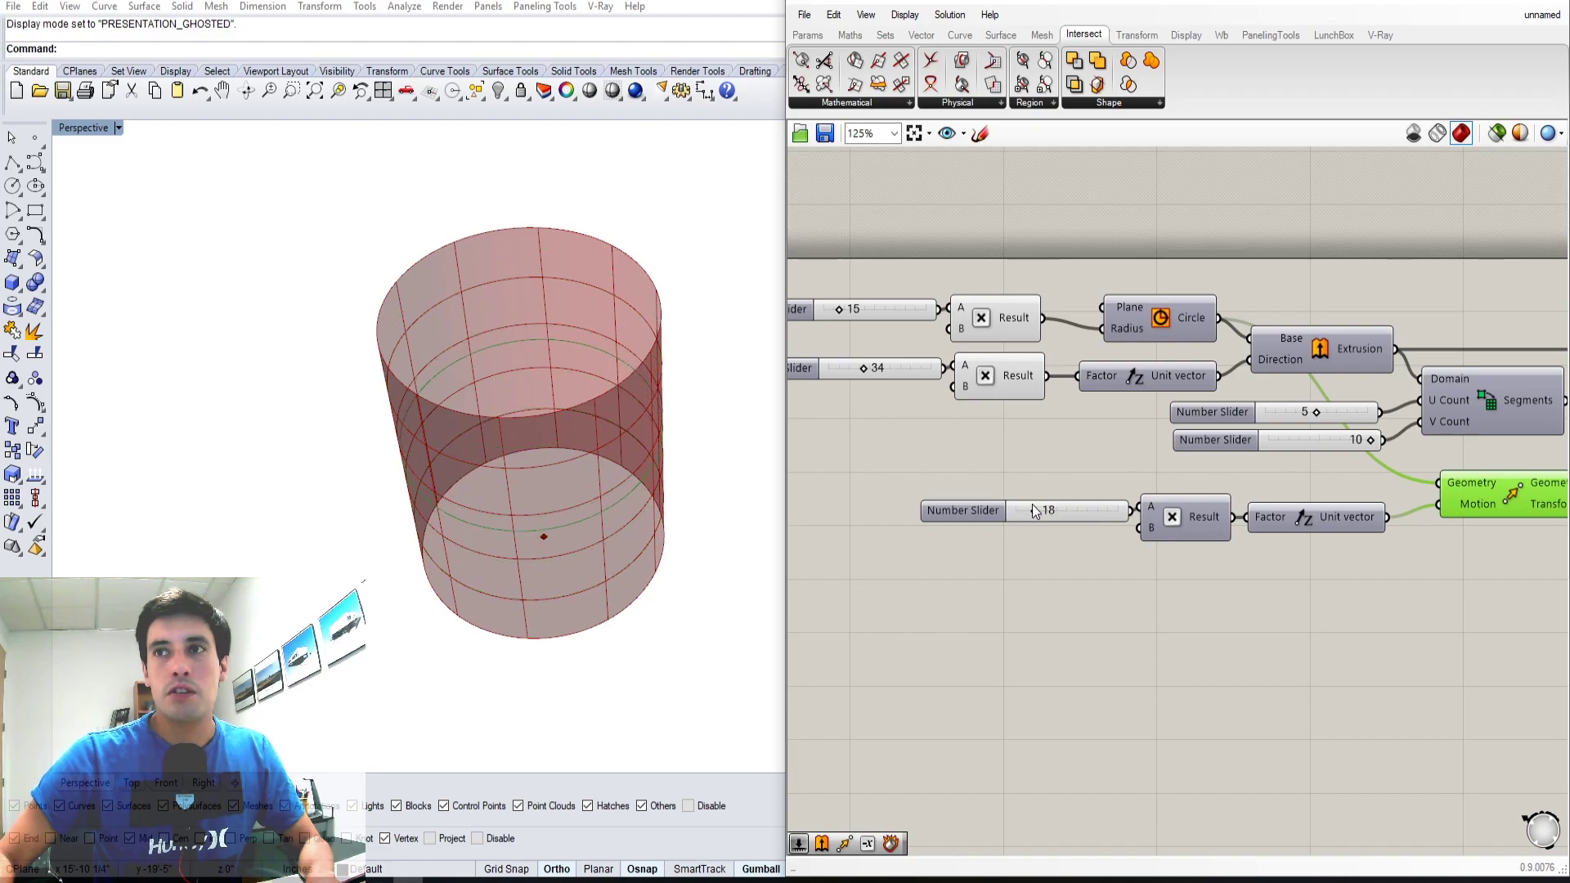
{"action": "right_click_drag", "start_coordinate": [1244, 485], "coordinate": [1137, 484]}
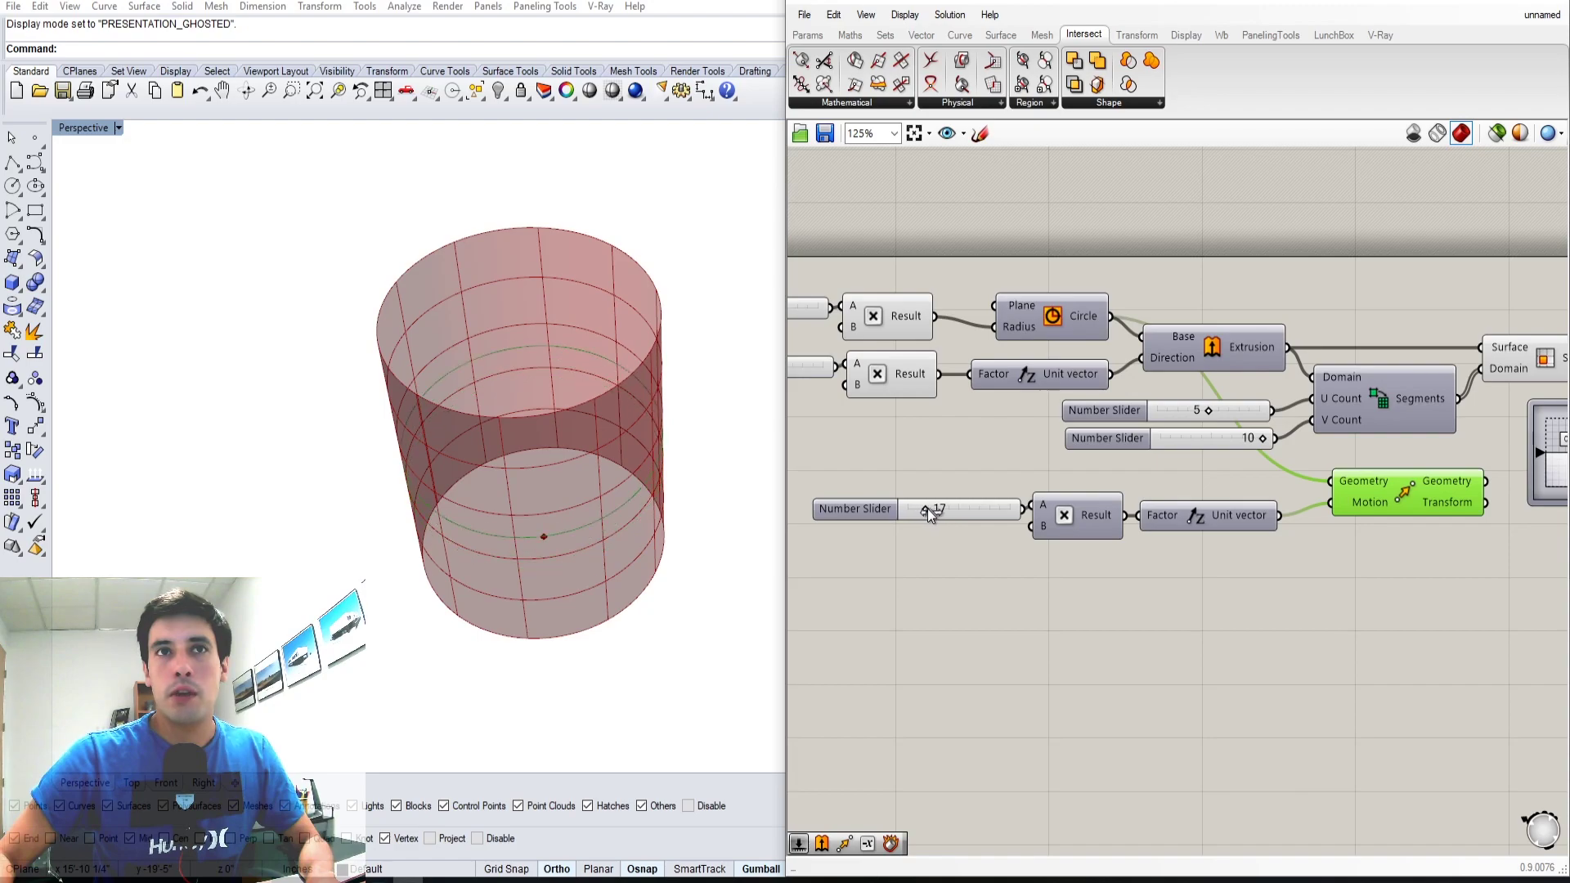
Turn off the preview of the Isotrim component so the cylinder surface is hidden
{"action": "right_click", "coordinate": [1039, 443]}
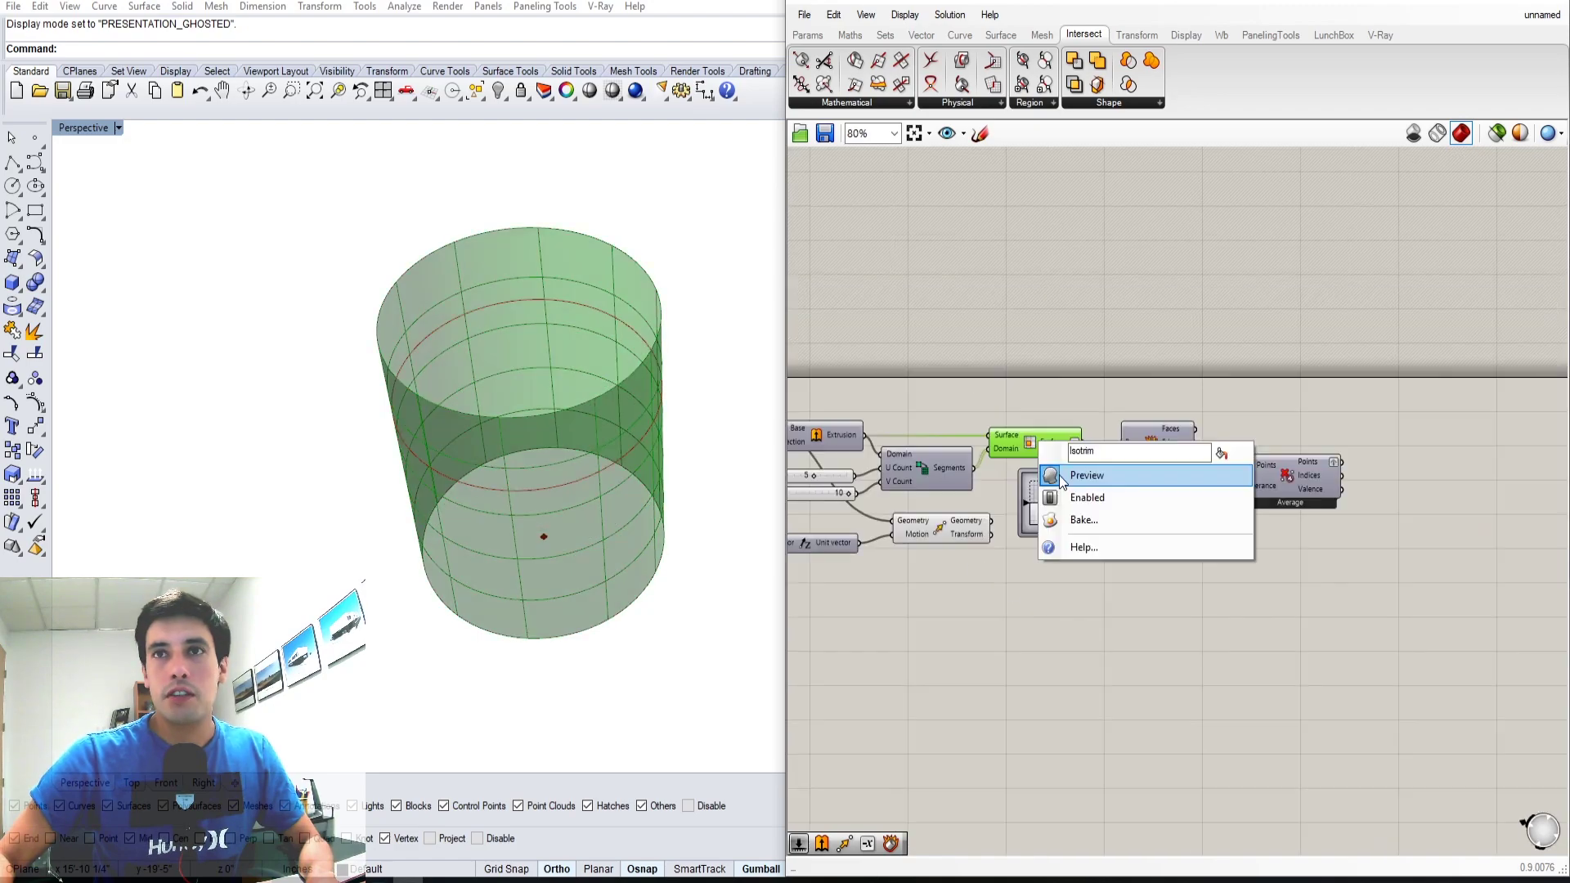
{"action": "left_click", "coordinate": [1059, 475]}
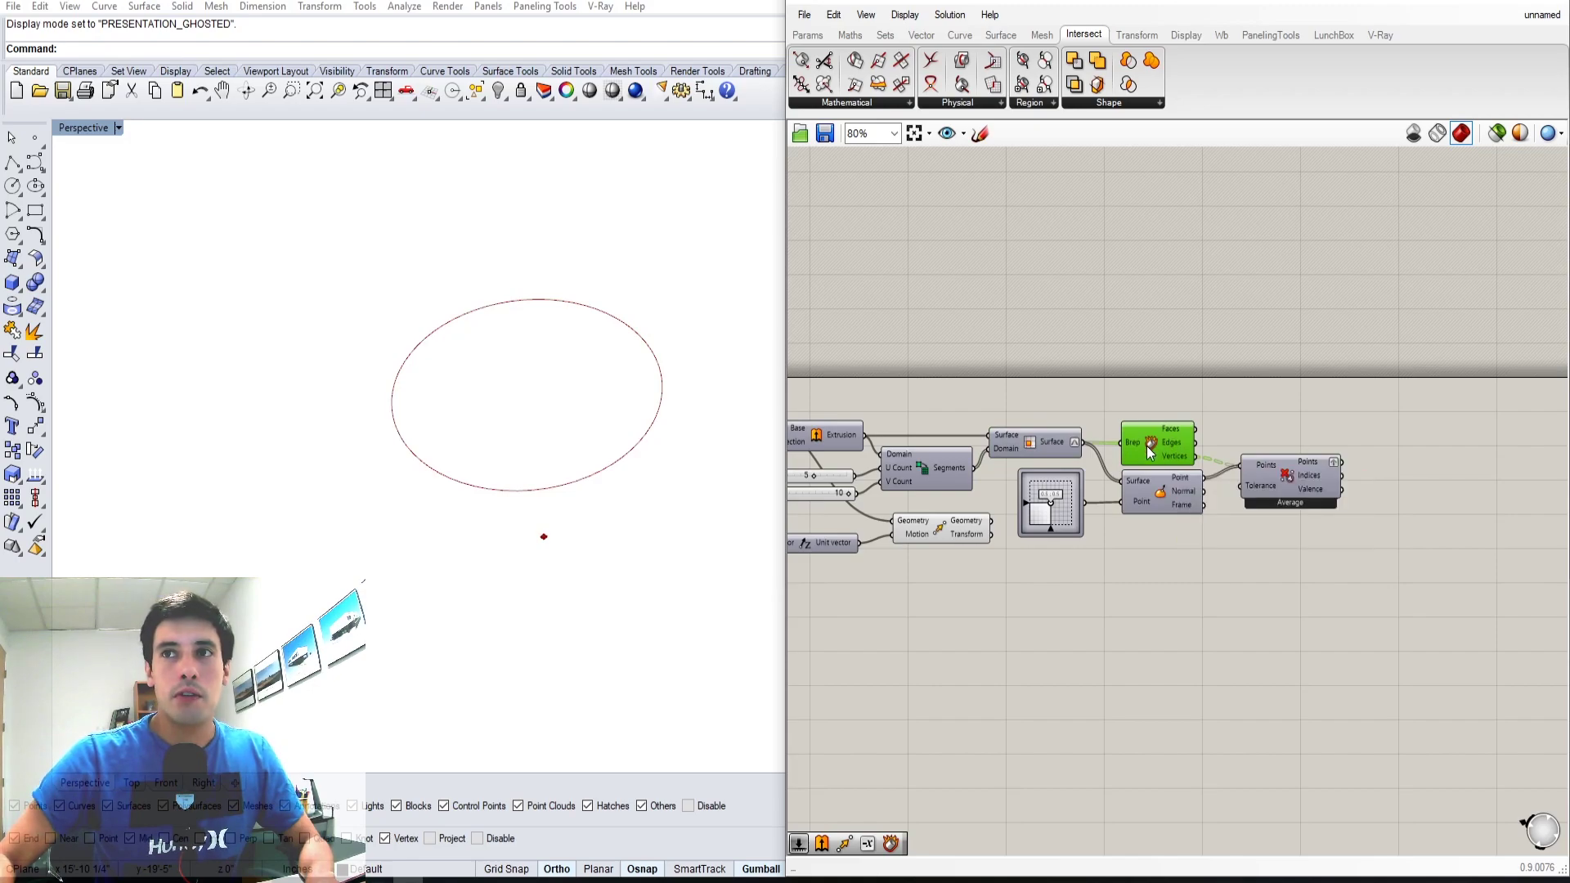
Flatten the Points input of Cull Duplicates and leave its Reverse option switched off
{"action": "left_click", "coordinate": [1300, 478]}
{"action": "scroll", "coordinate": [1282, 471], "scroll_direction": "up", "scroll_amount": 3}
{"action": "right_click", "coordinate": [1254, 458]}
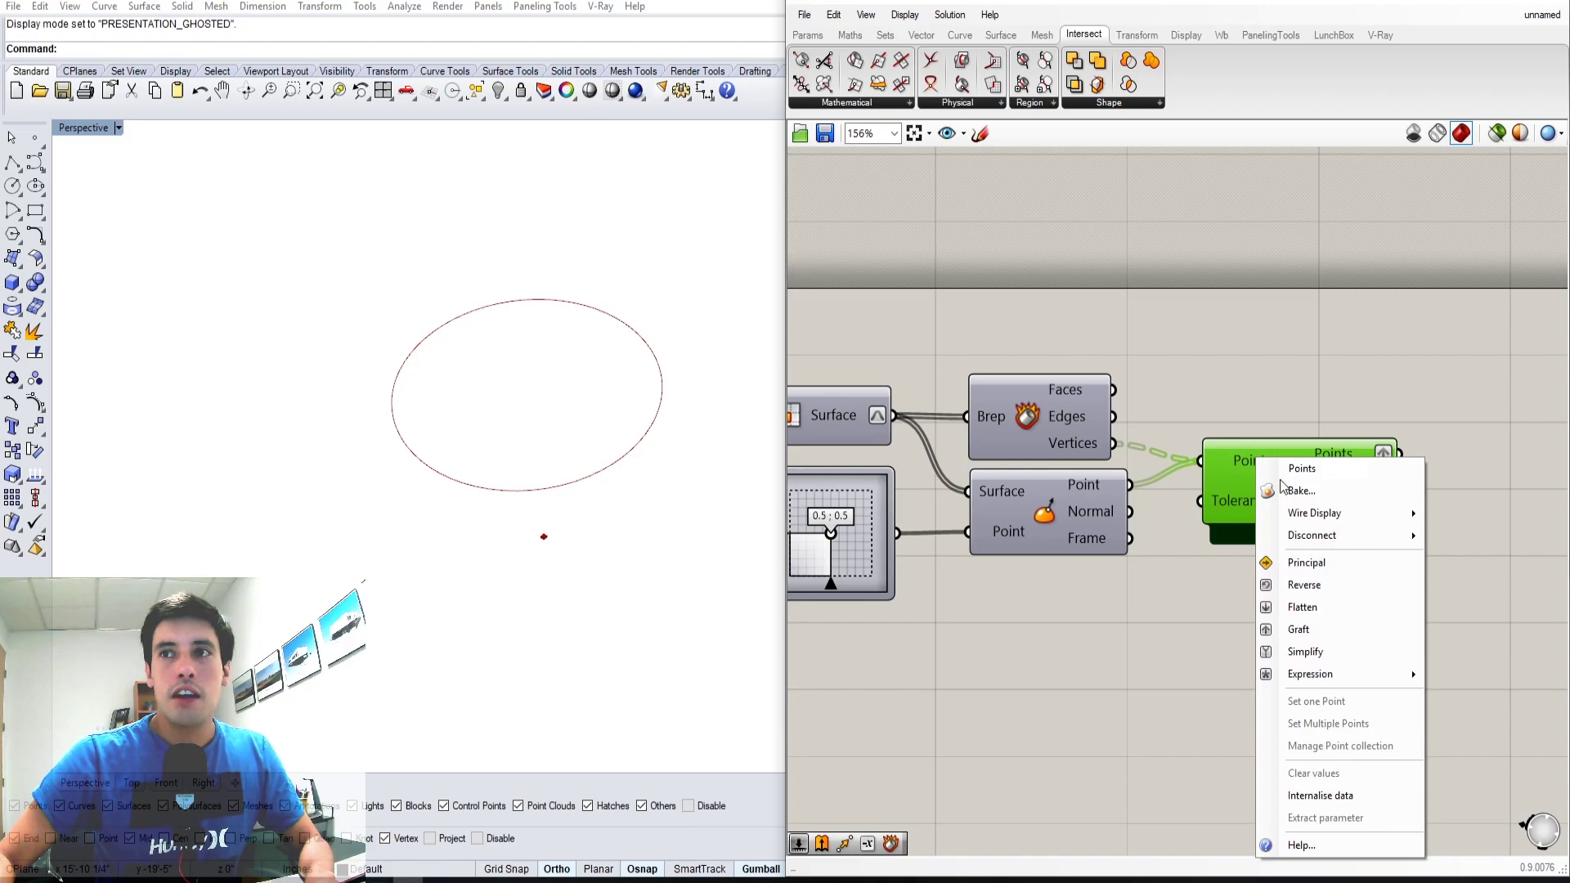
{"action": "left_click", "coordinate": [1312, 607]}
{"action": "right_click", "coordinate": [1290, 476]}
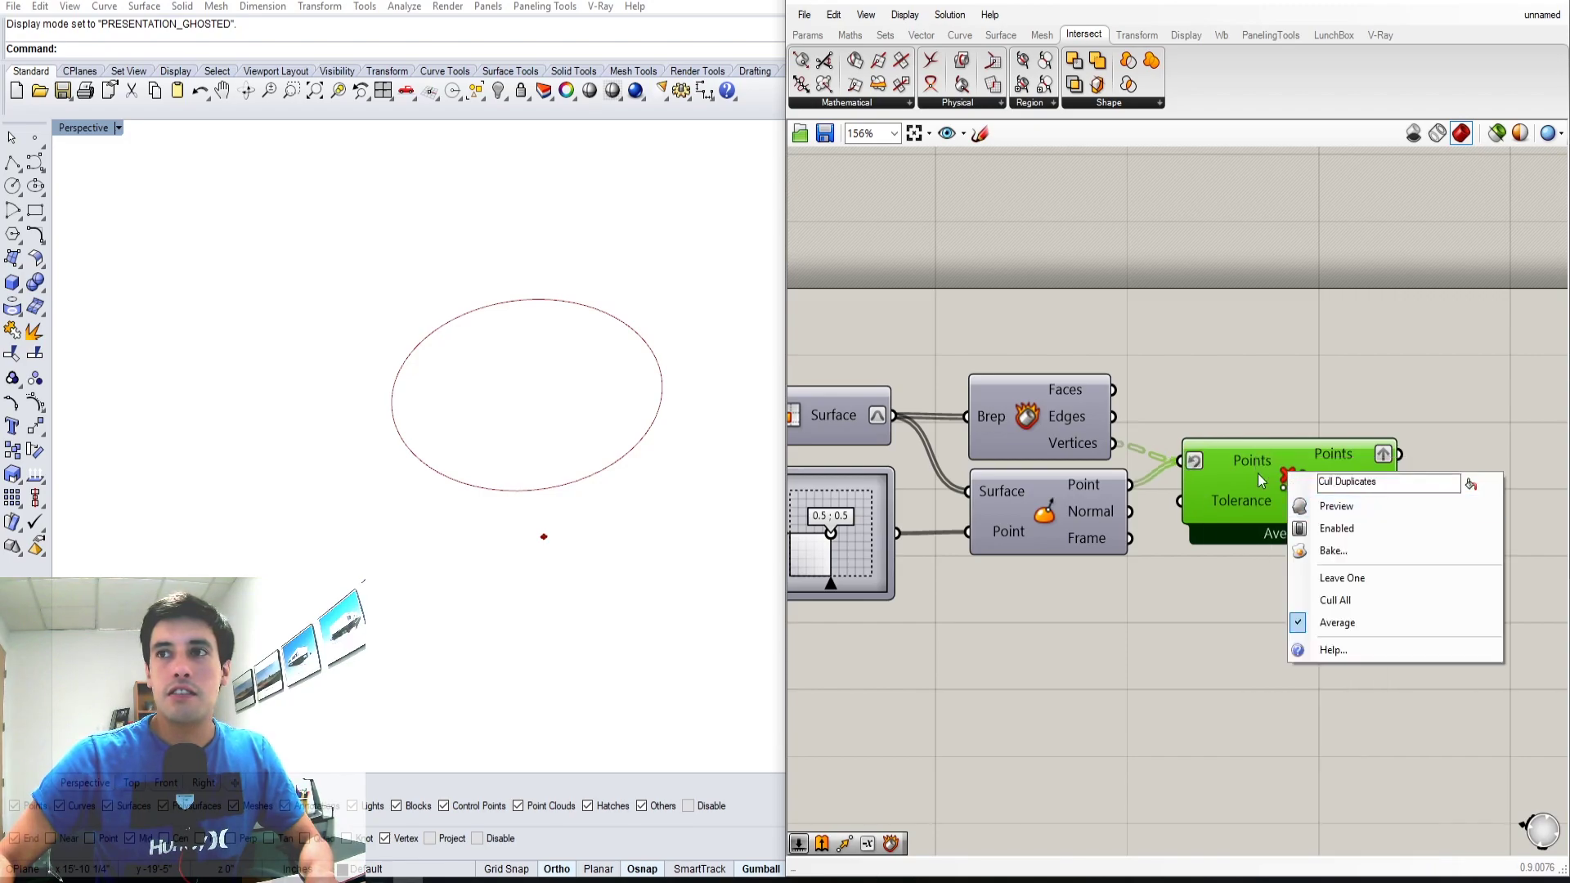
{"action": "right_click", "coordinate": [1194, 472]}
{"action": "left_click", "coordinate": [1247, 596]}
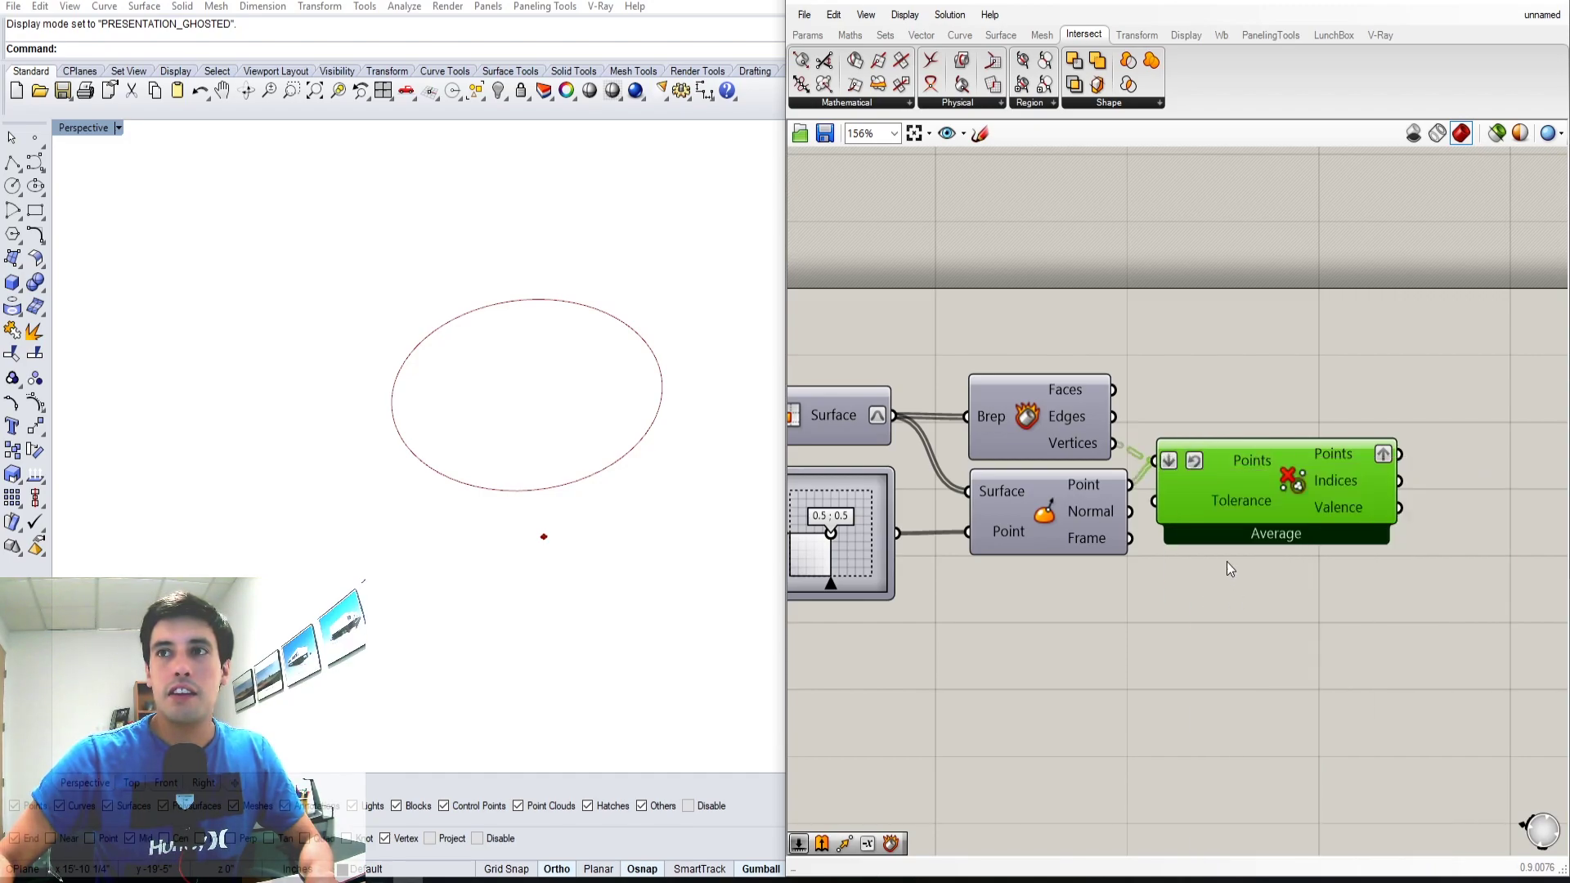
{"action": "right_click", "coordinate": [1194, 462]}
{"action": "left_click", "coordinate": [1248, 596]}
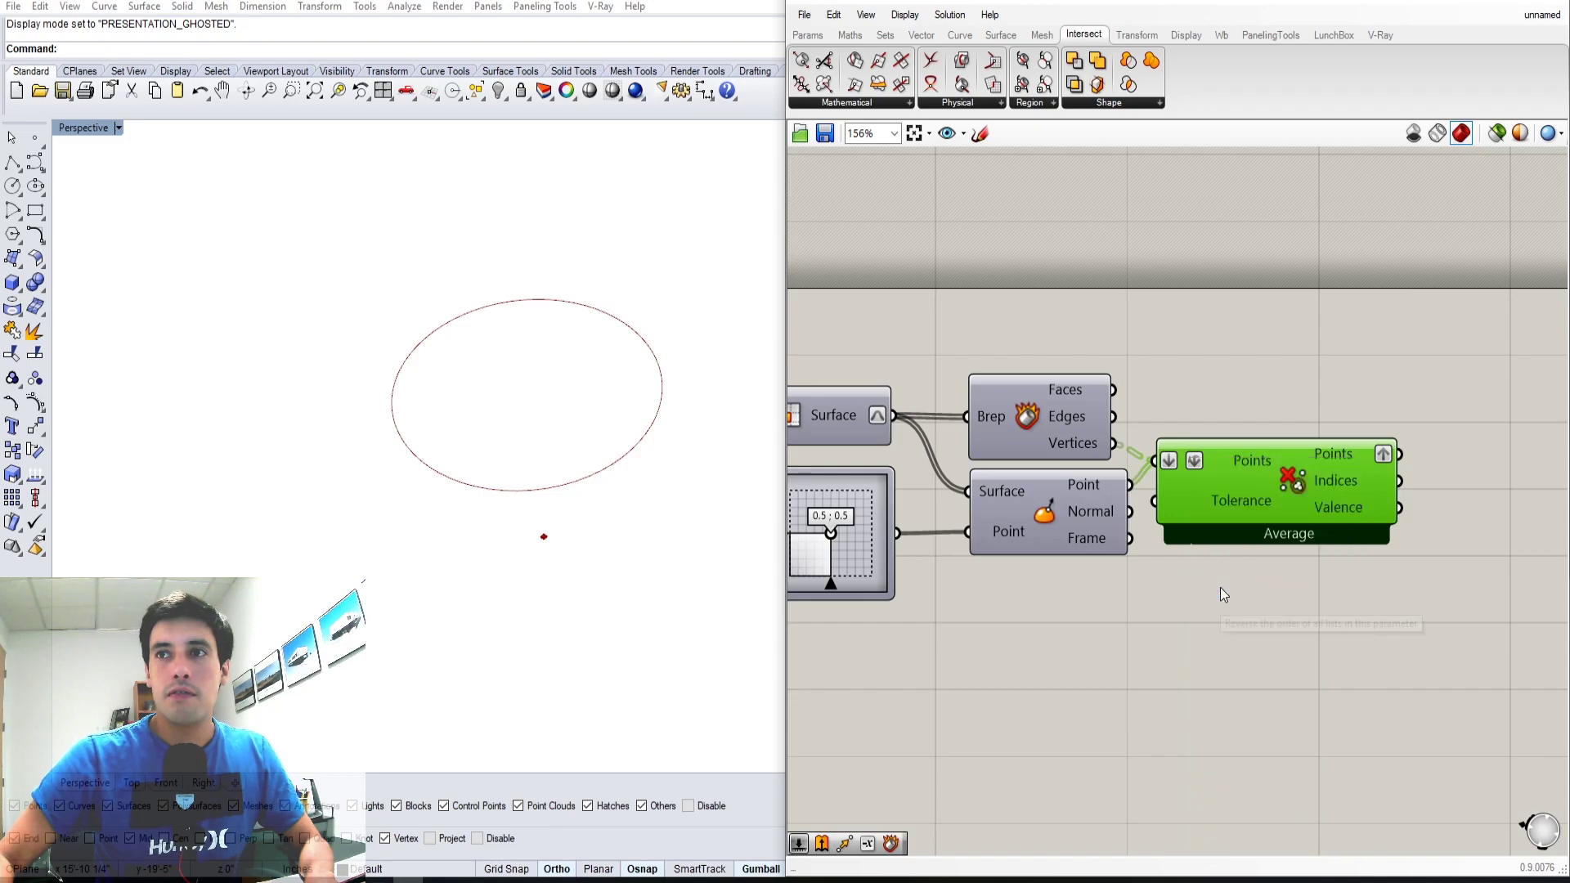
Turn on the preview of the Cull Duplicates component
{"action": "right_click", "coordinate": [1283, 482]}
{"action": "left_click", "coordinate": [1331, 516]}
{"action": "left_click", "coordinate": [1335, 362]}
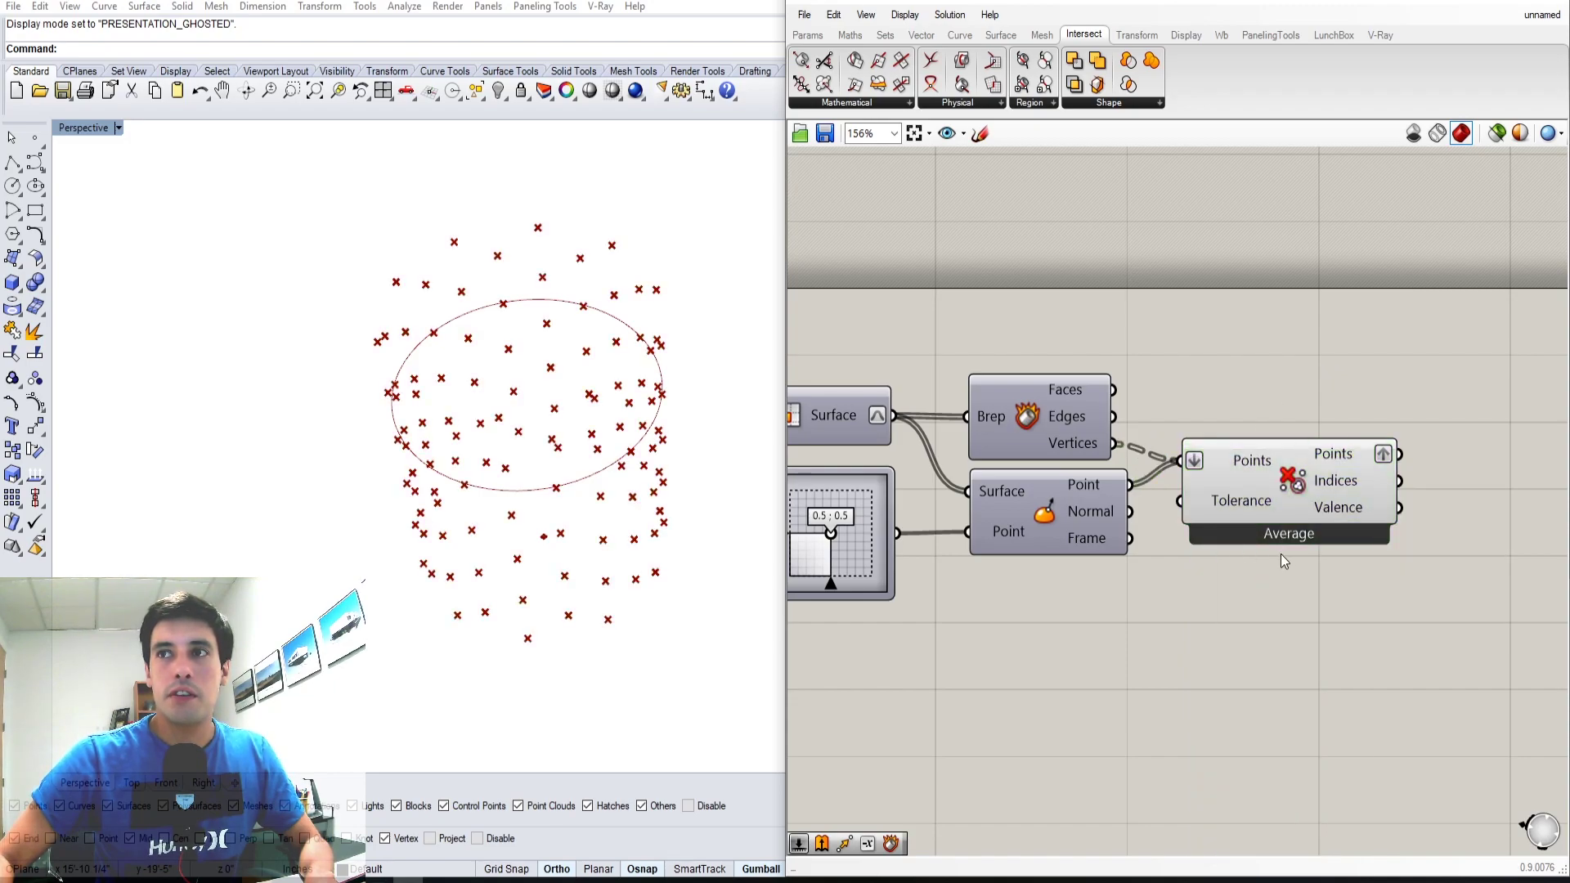
Inspect the culled points' output list and the point pattern around the cylinder from several viewing angles
{"action": "left_click", "coordinate": [1295, 510]}
{"action": "mouse_move", "coordinate": [1335, 457]}
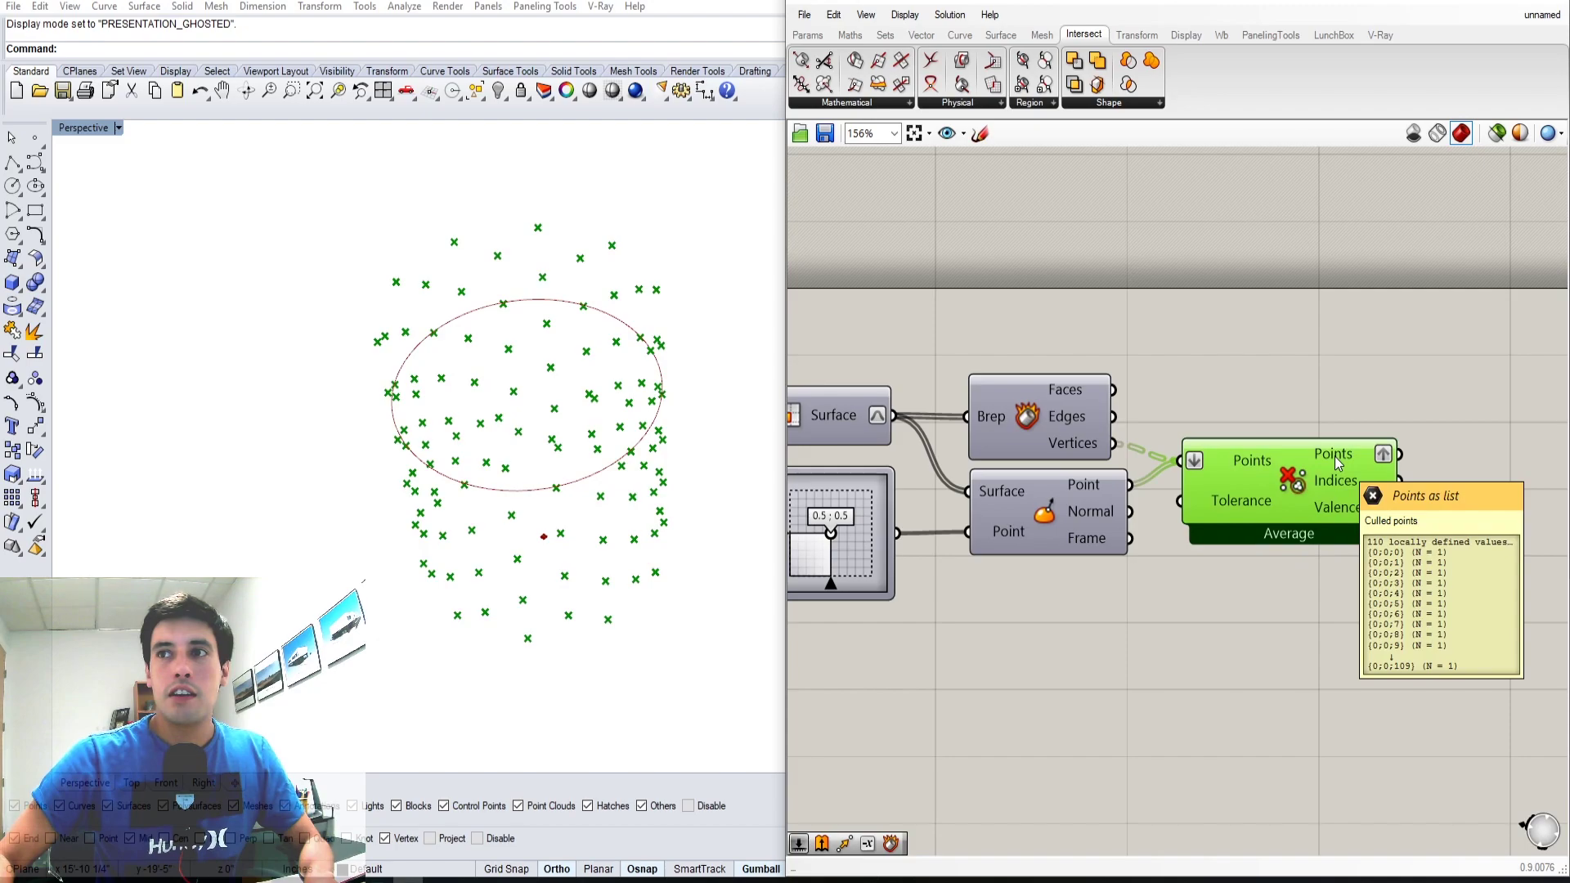
{"action": "left_click", "coordinate": [1105, 629]}
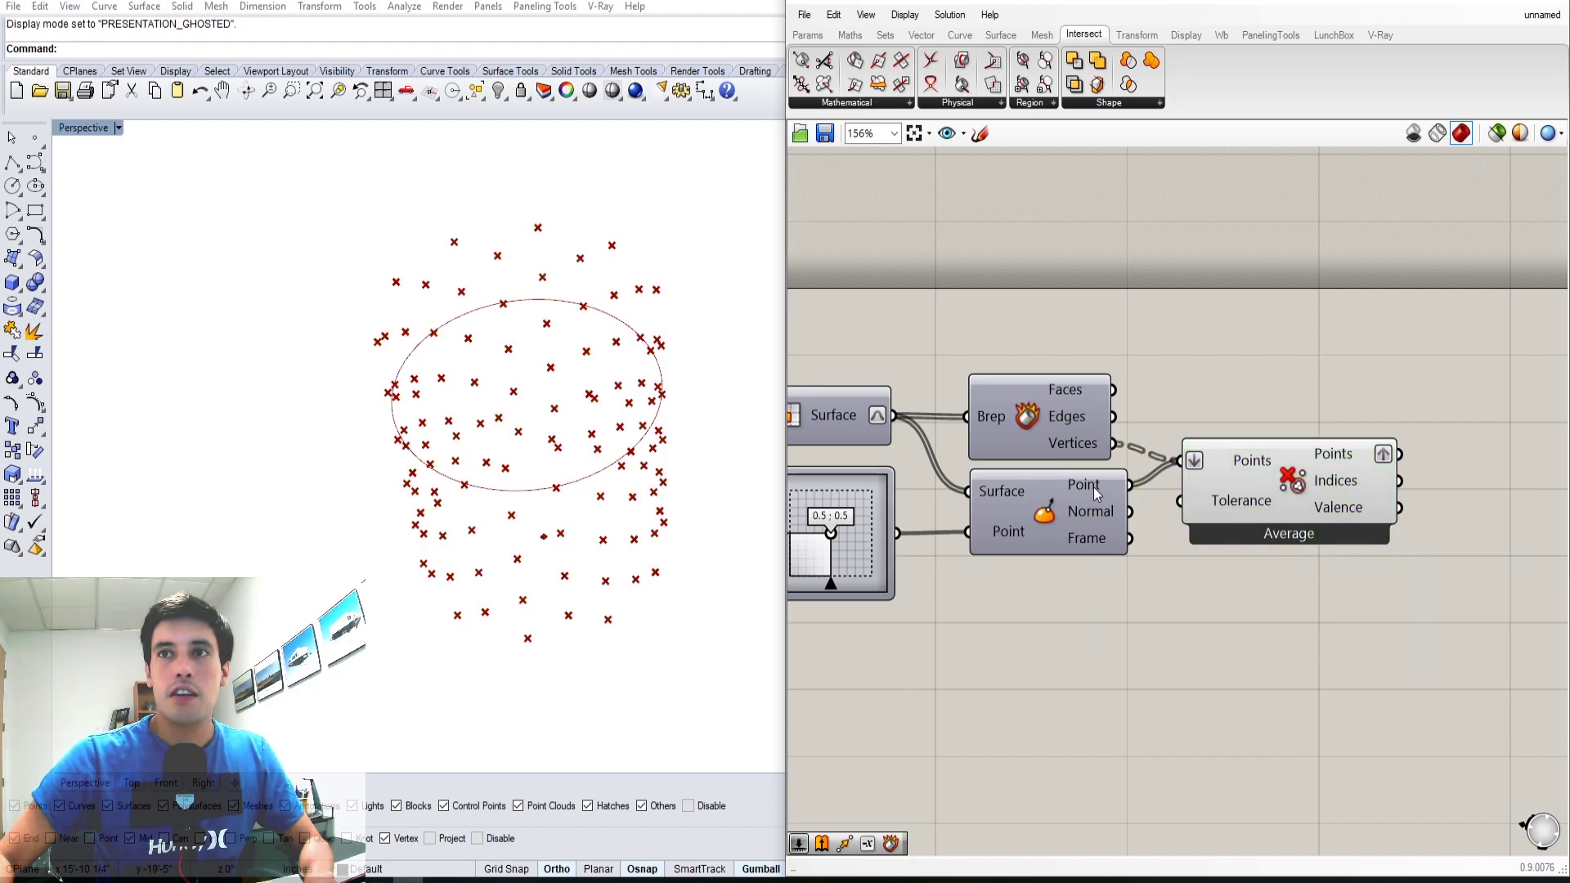
{"action": "mouse_move", "coordinate": [1095, 489]}
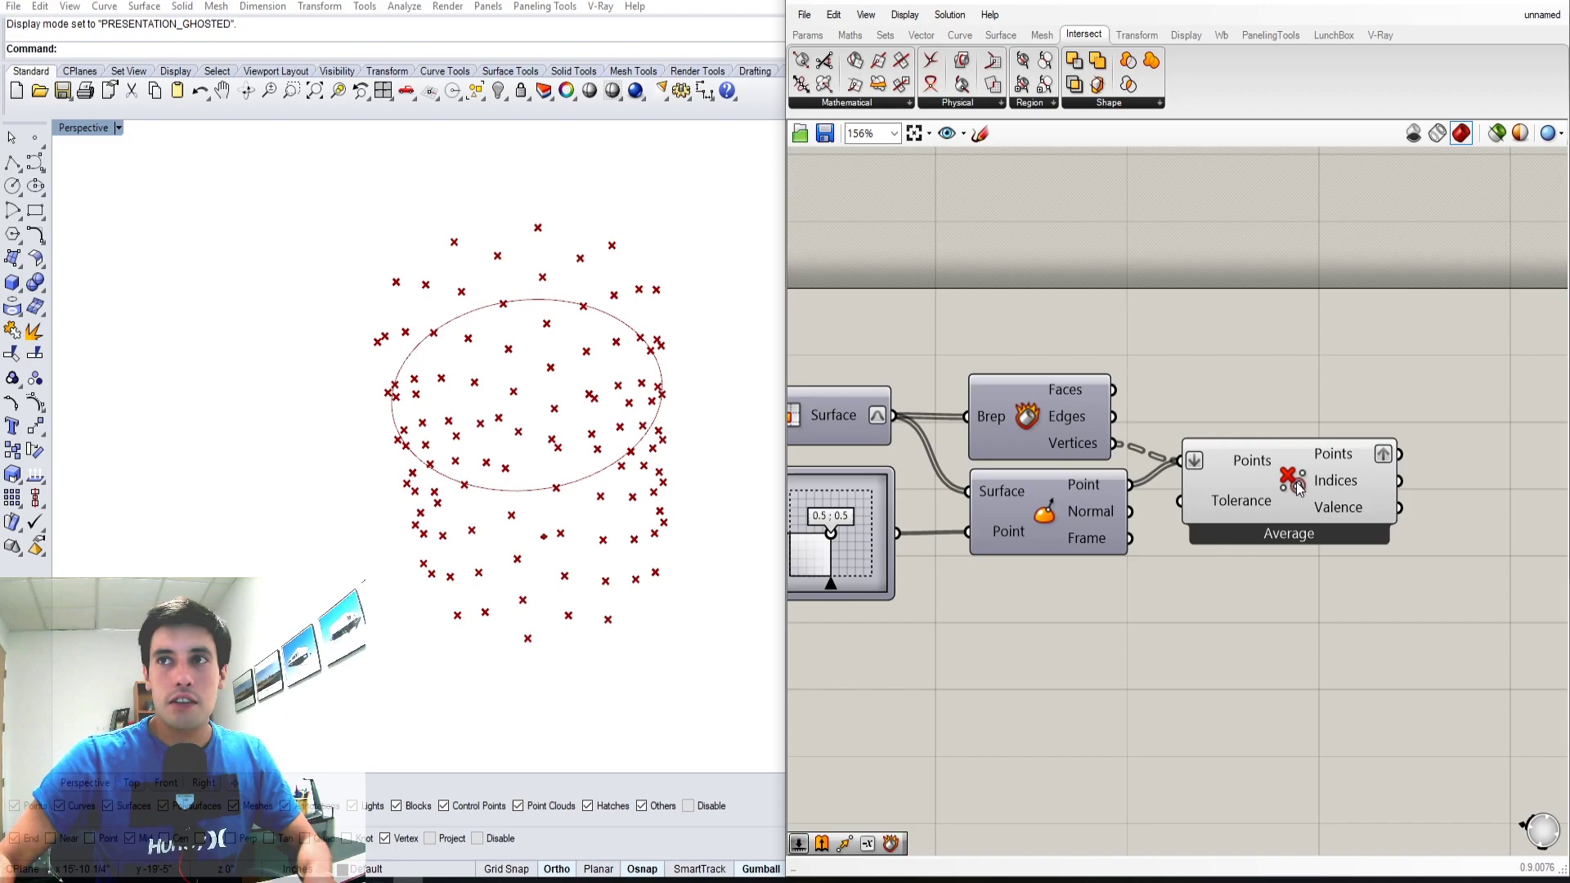
{"action": "left_click_drag", "start_coordinate": [1297, 482], "coordinate": [1301, 484]}
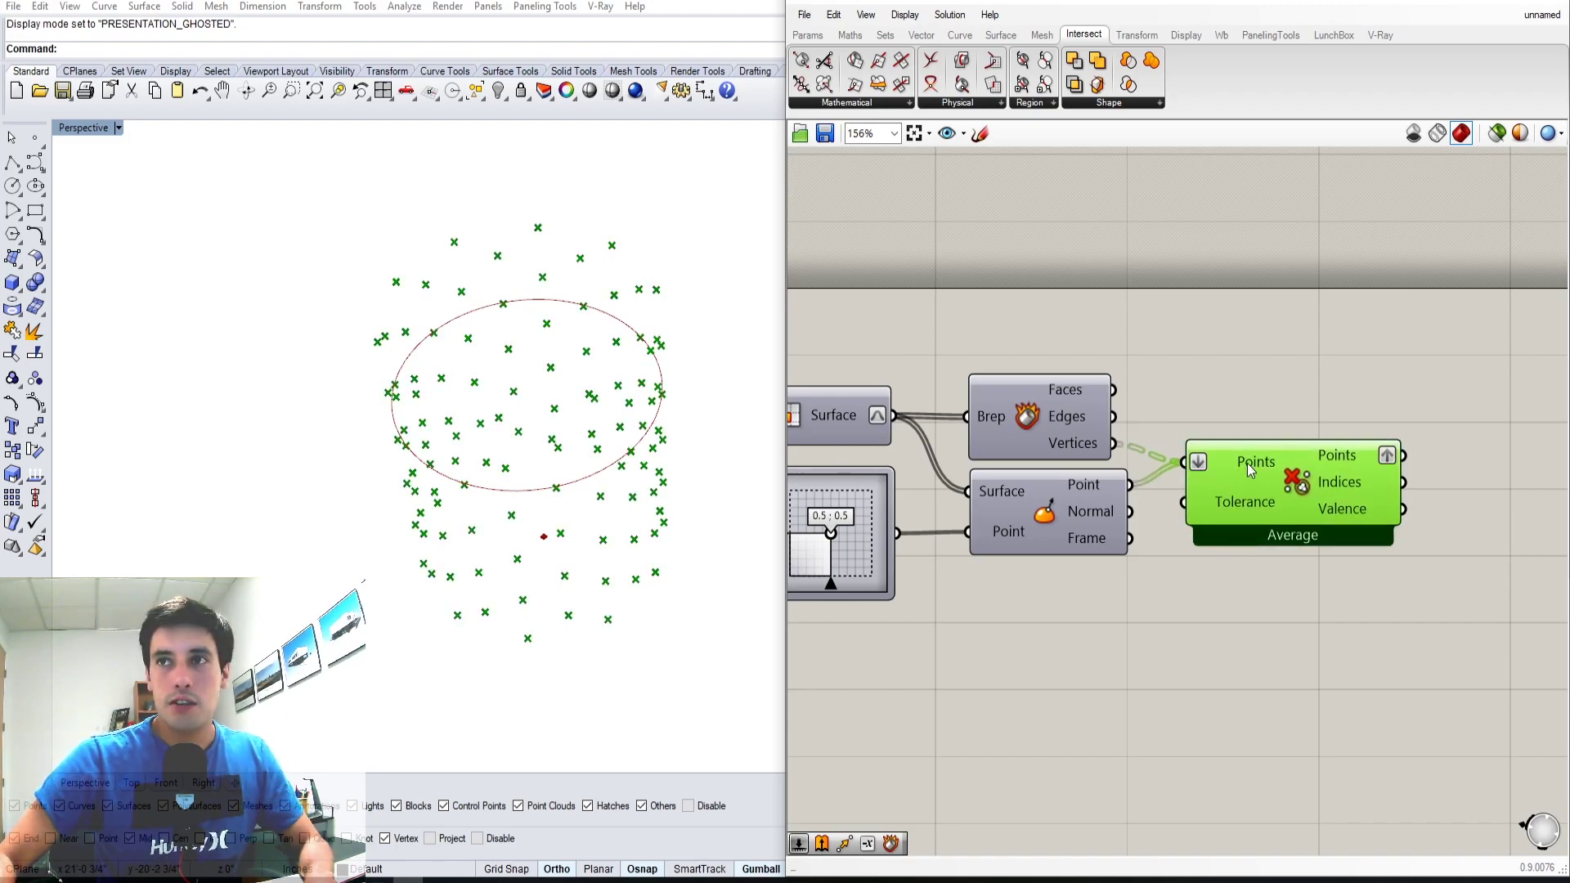
{"action": "right_click_drag", "start_coordinate": [546, 544], "coordinate": [566, 294]}
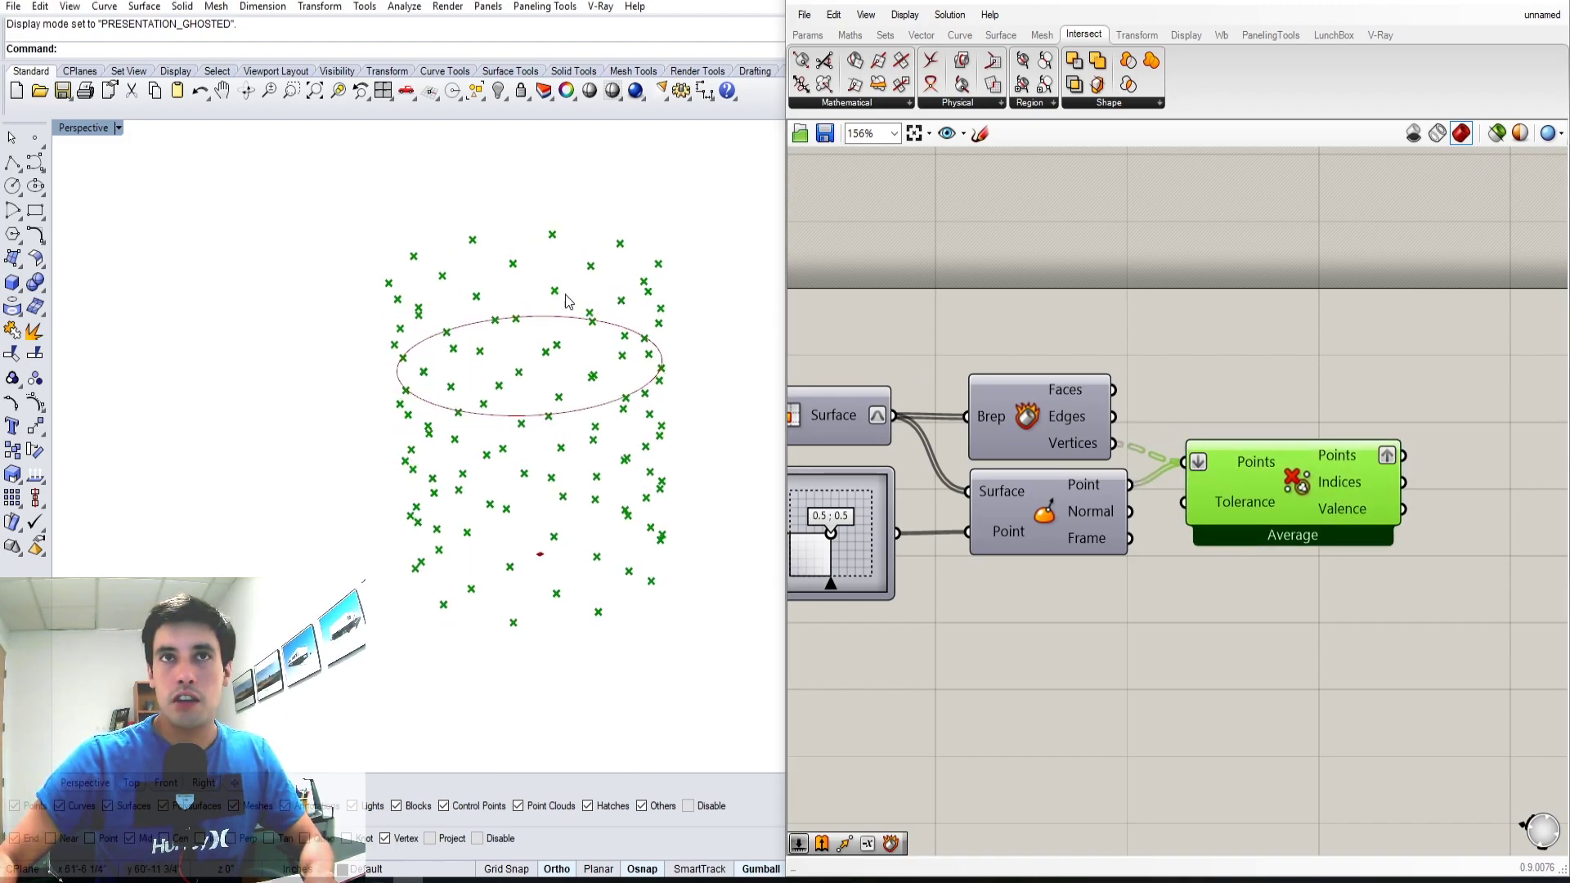
{"action": "right_click_drag", "start_coordinate": [429, 362], "coordinate": [599, 349]}
{"action": "left_click", "coordinate": [1276, 401]}
{"action": "scroll", "coordinate": [1306, 575], "scroll_direction": "down", "scroll_amount": 1}
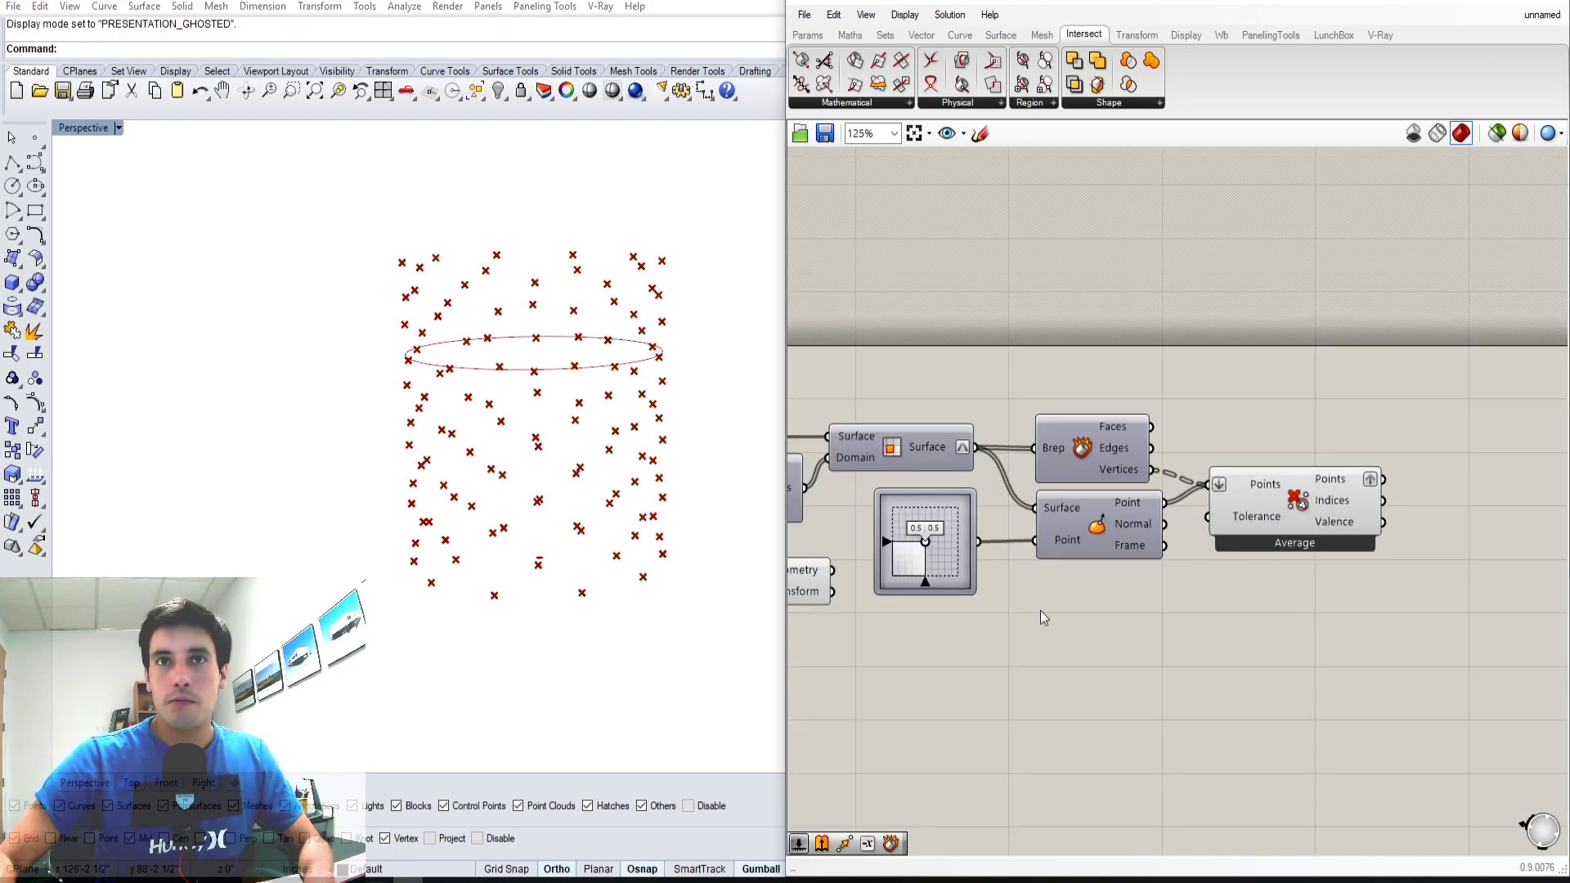
{"action": "right_click_drag", "start_coordinate": [573, 446], "coordinate": [634, 523]}
{"action": "right_click_drag", "start_coordinate": [710, 465], "coordinate": [734, 425]}
{"action": "left_click", "coordinate": [1293, 512]}
{"action": "left_click", "coordinate": [1376, 727]}
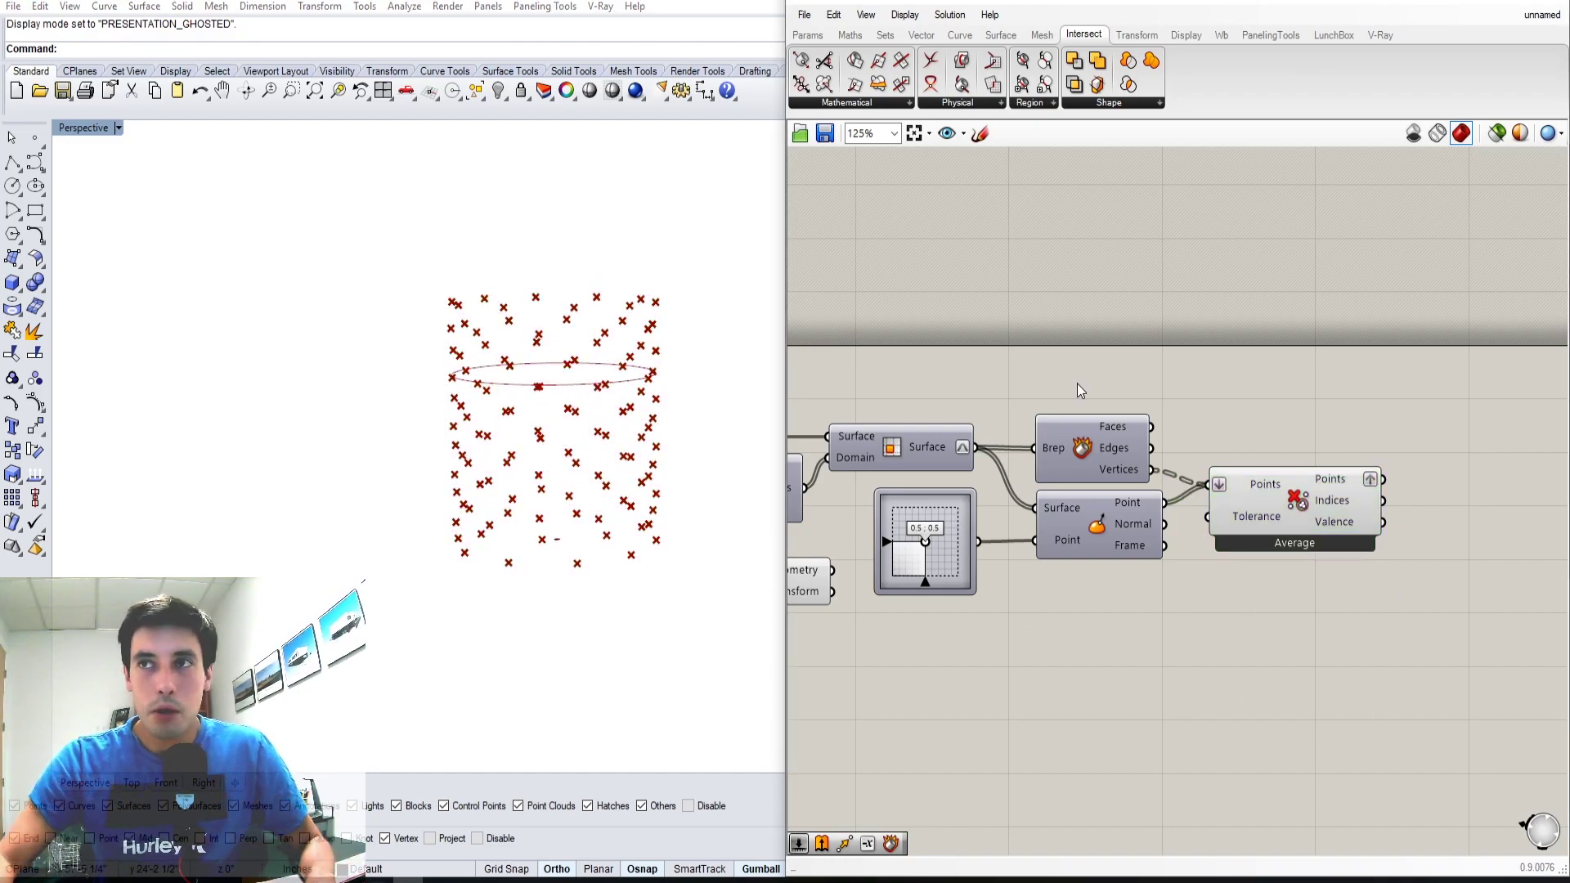
Add a Curve Closest Point component and connect the Points output of Cull Duplicates to its Point input
{"action": "right_click_drag", "start_coordinate": [1405, 445], "coordinate": [1245, 432]}
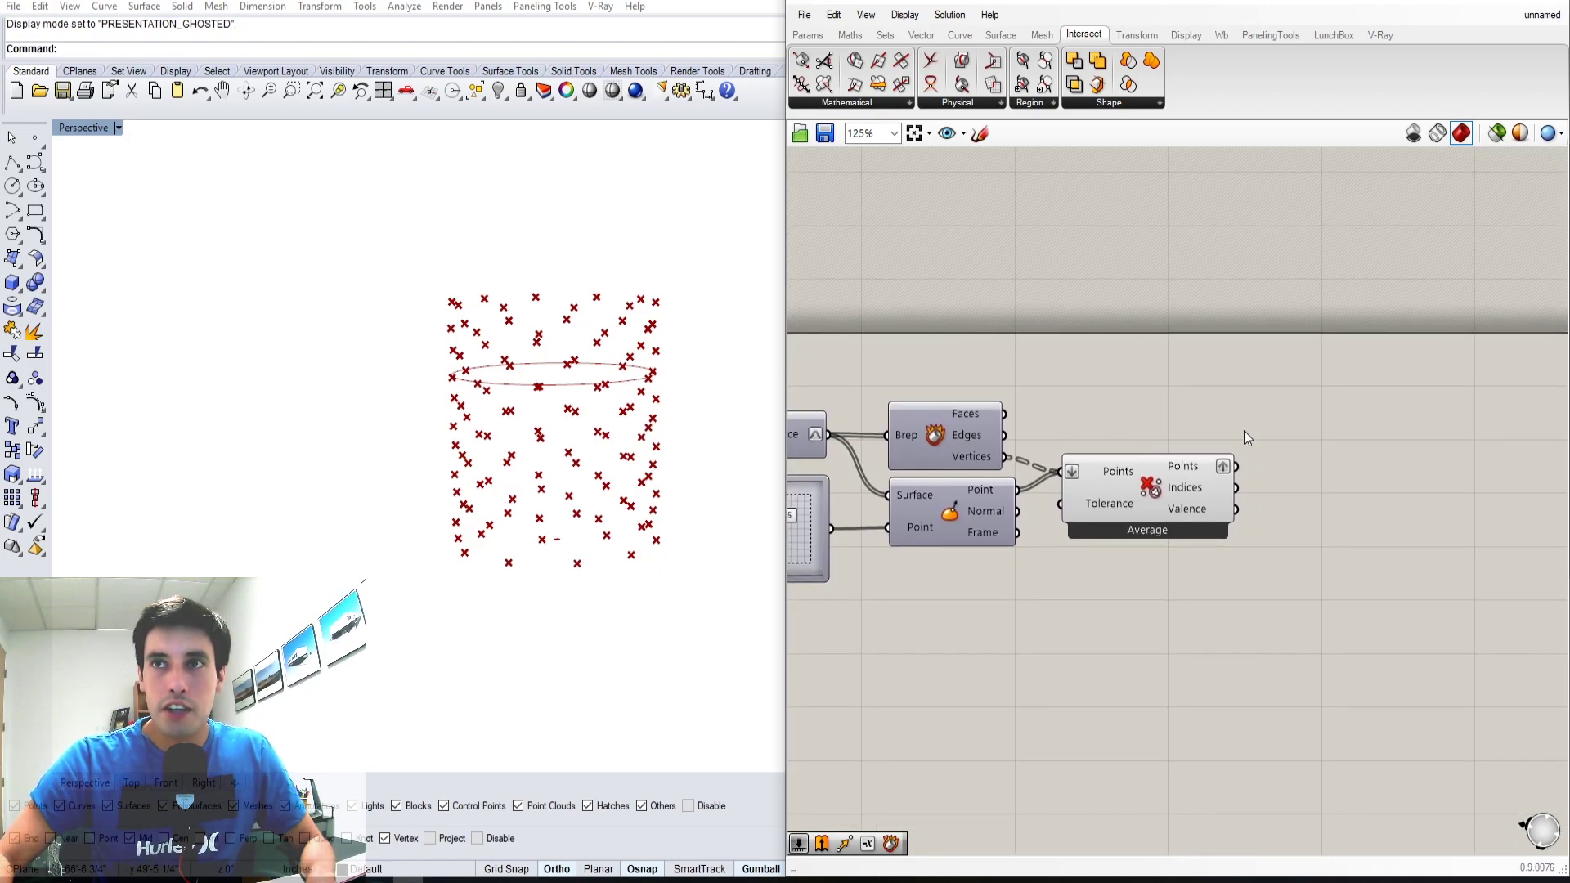
{"action": "double_click", "coordinate": [1262, 364]}
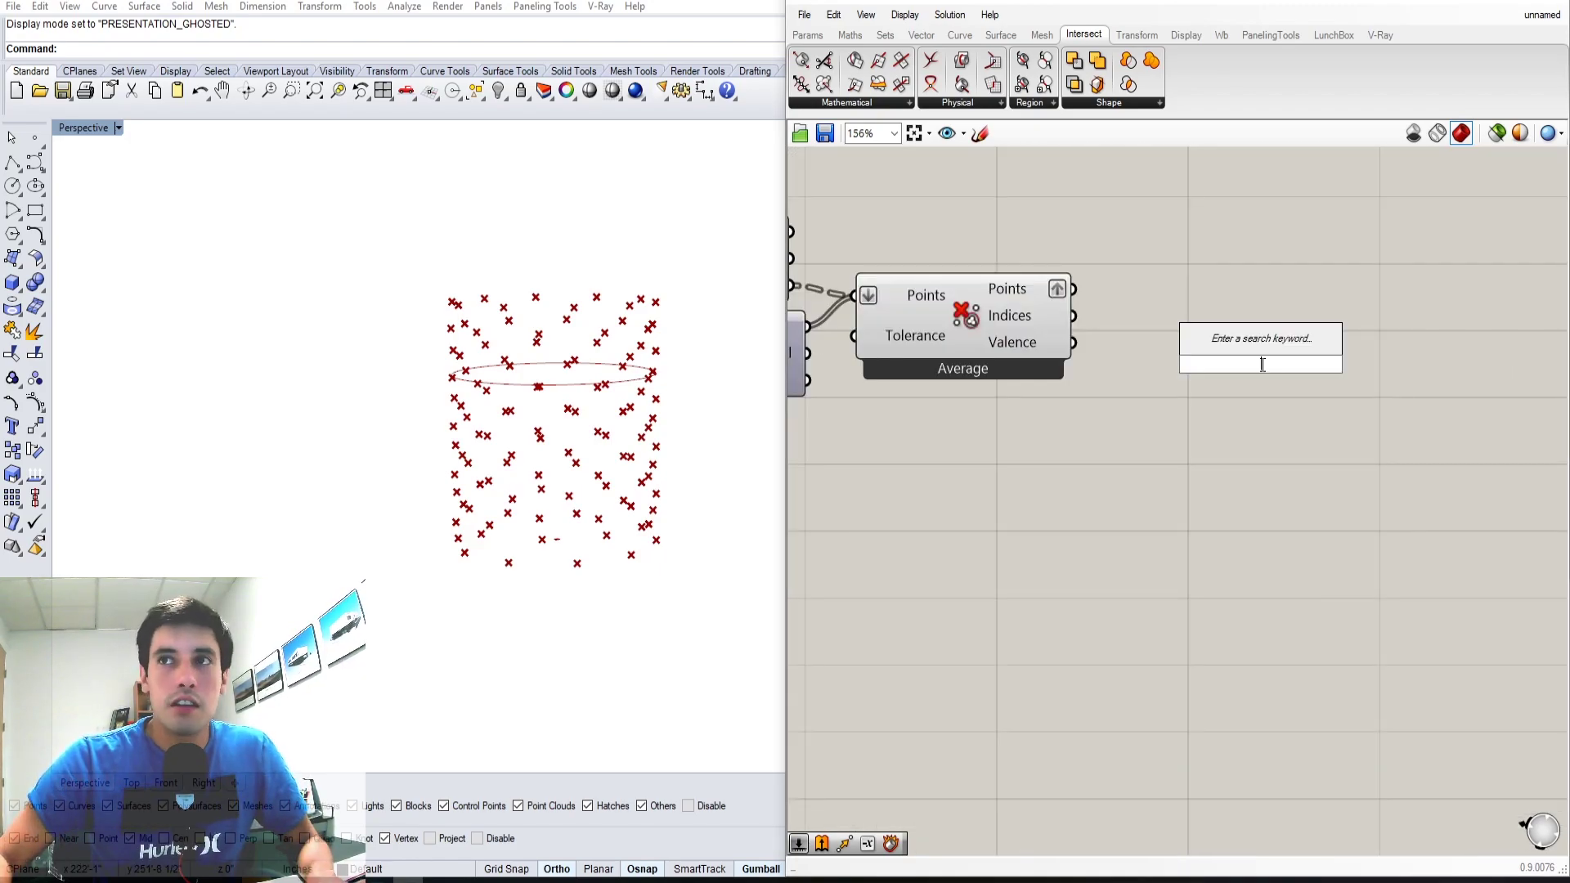
{"action": "type", "text": "cur"}
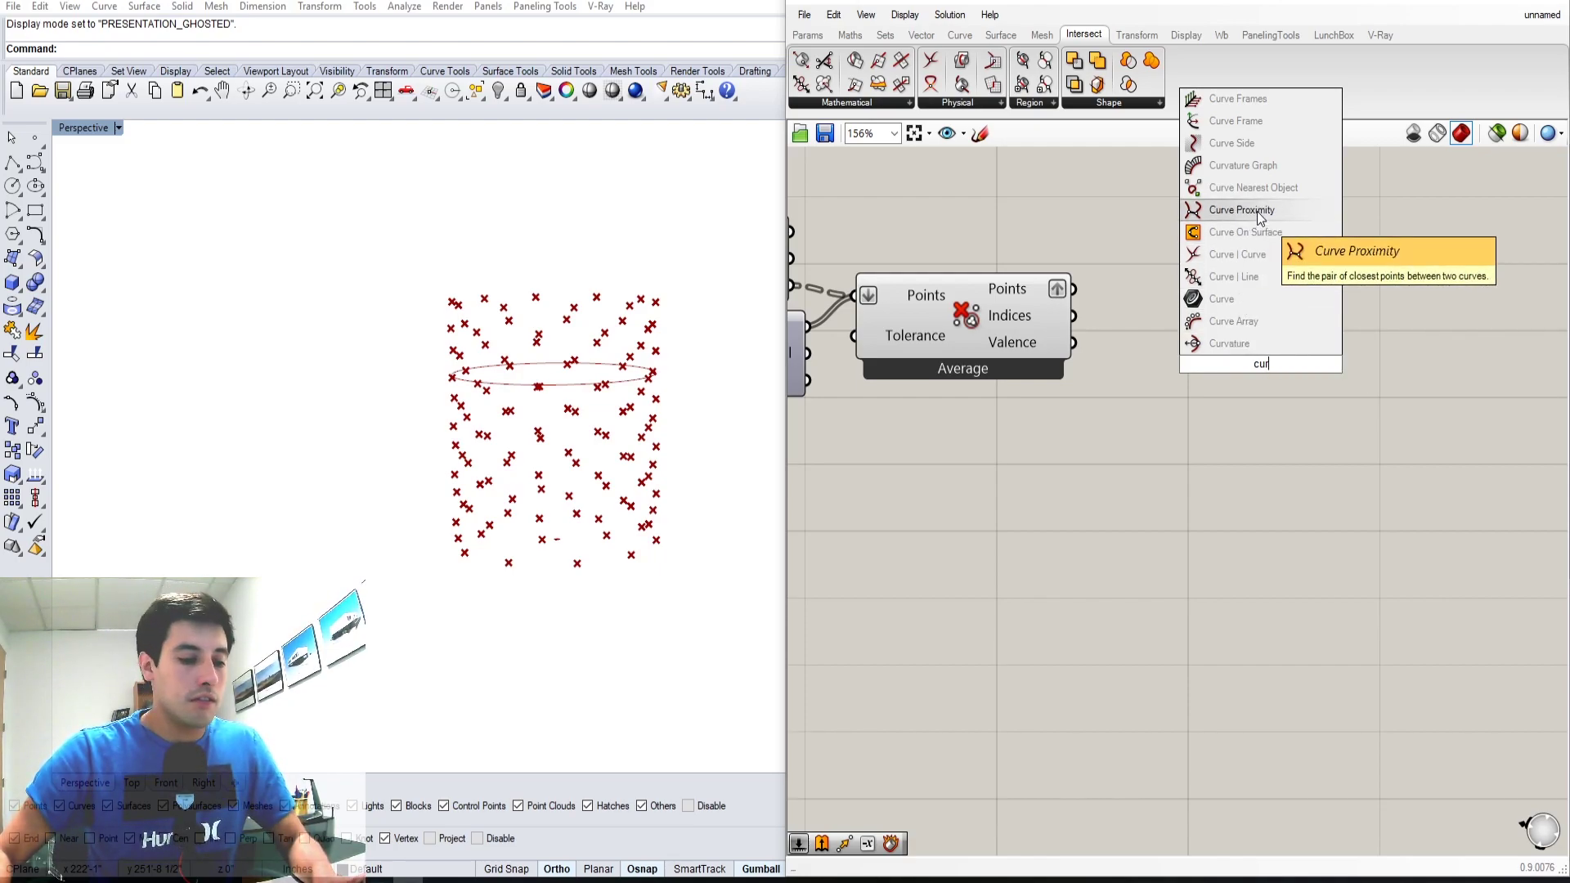
{"action": "type", "text": "ve"}
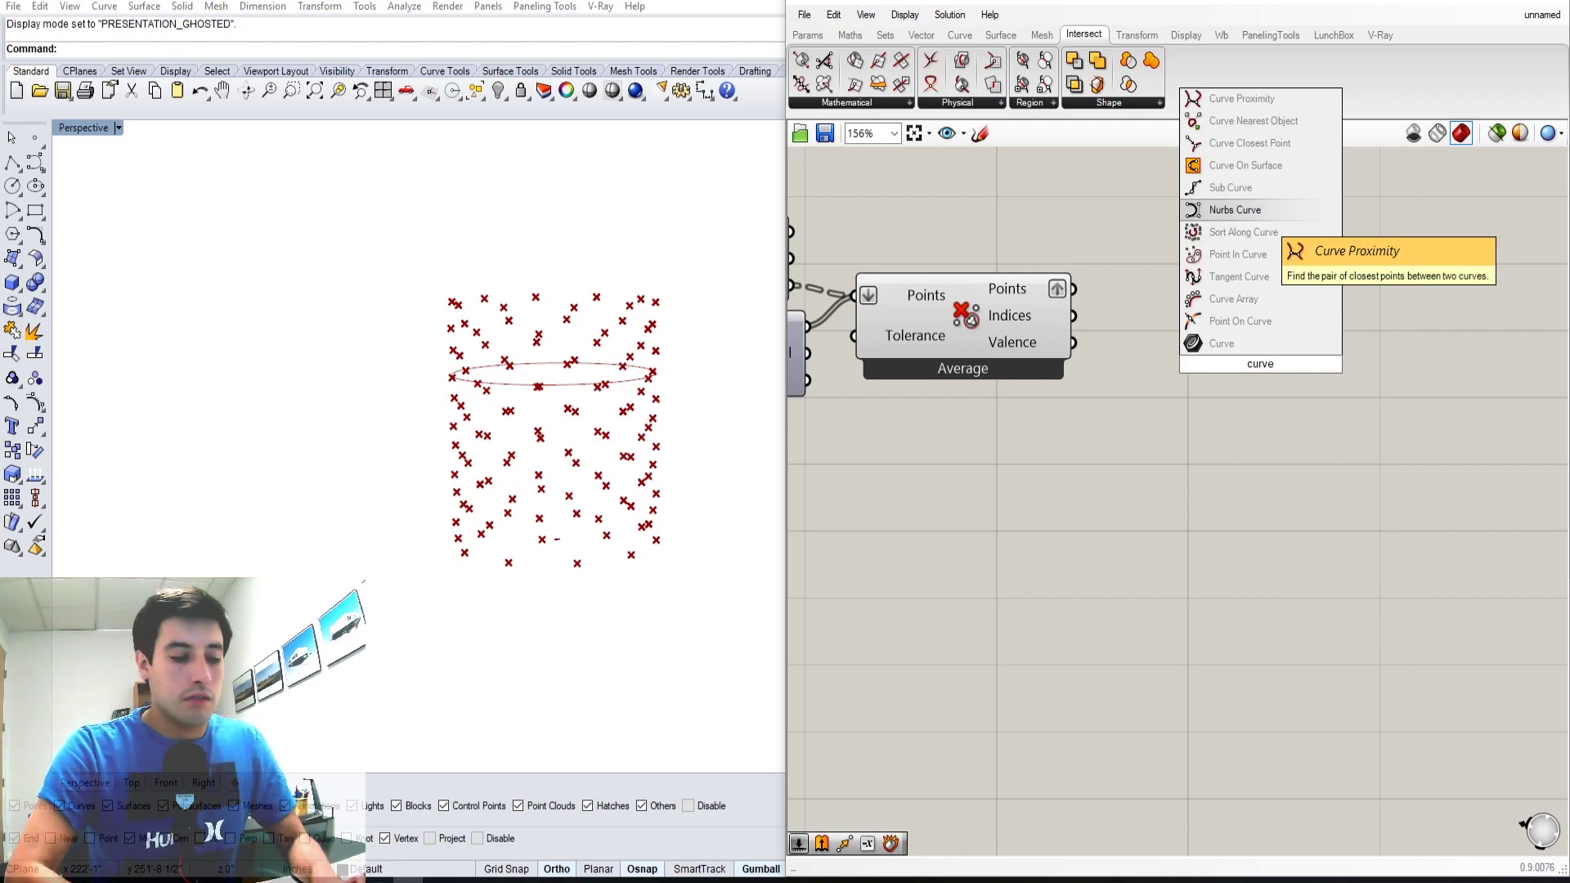
{"action": "type", "text": " clo"}
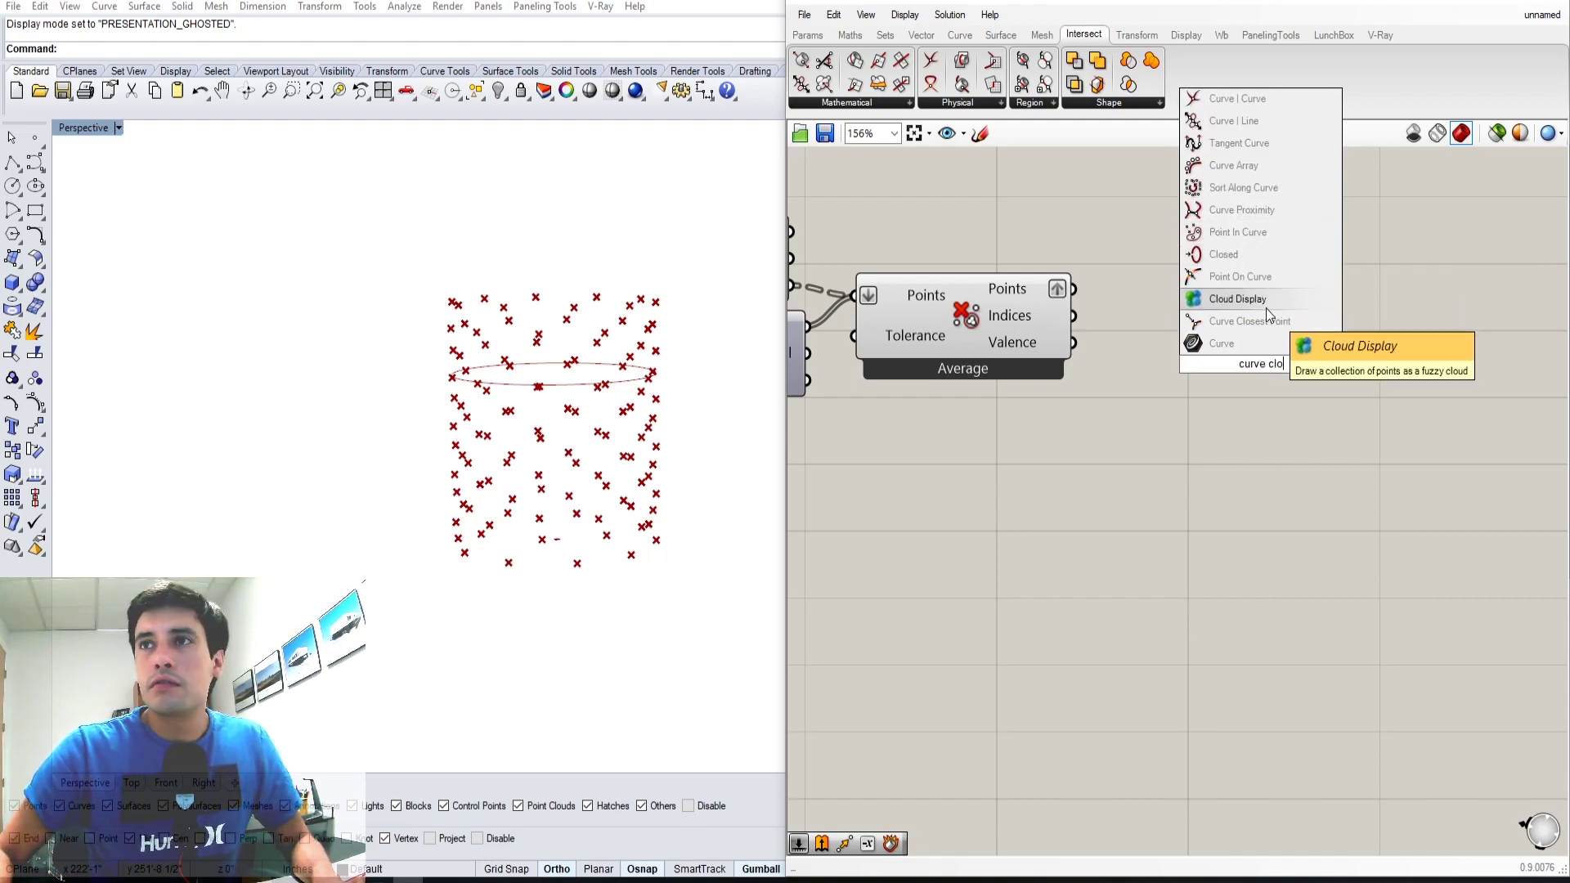
{"action": "left_click", "coordinate": [1245, 322]}
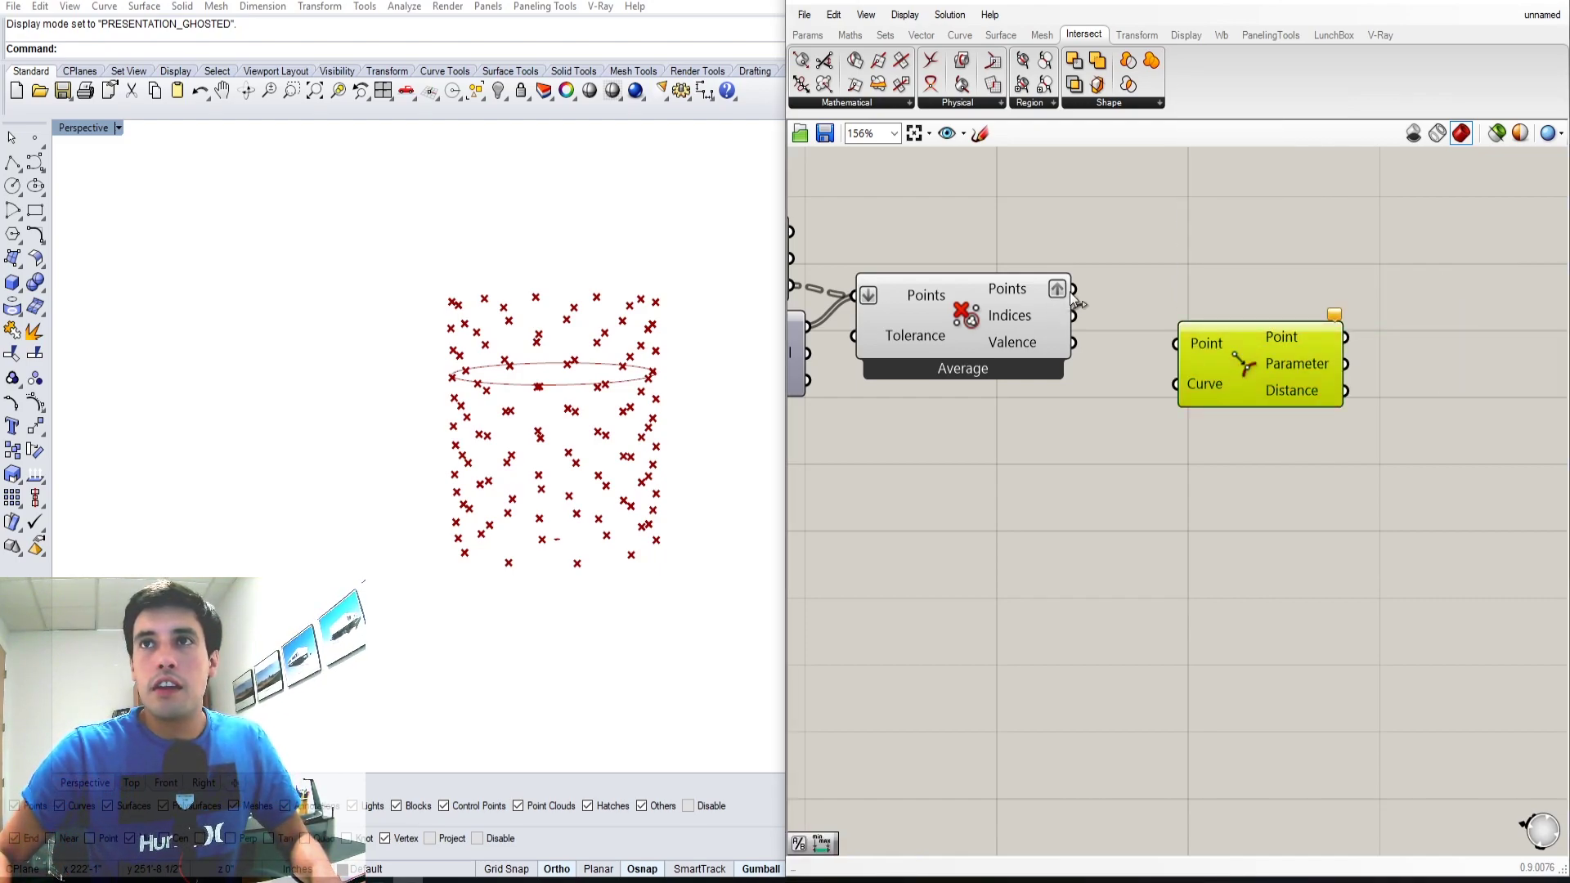
{"action": "left_click_drag", "start_coordinate": [1075, 289], "coordinate": [1266, 400]}
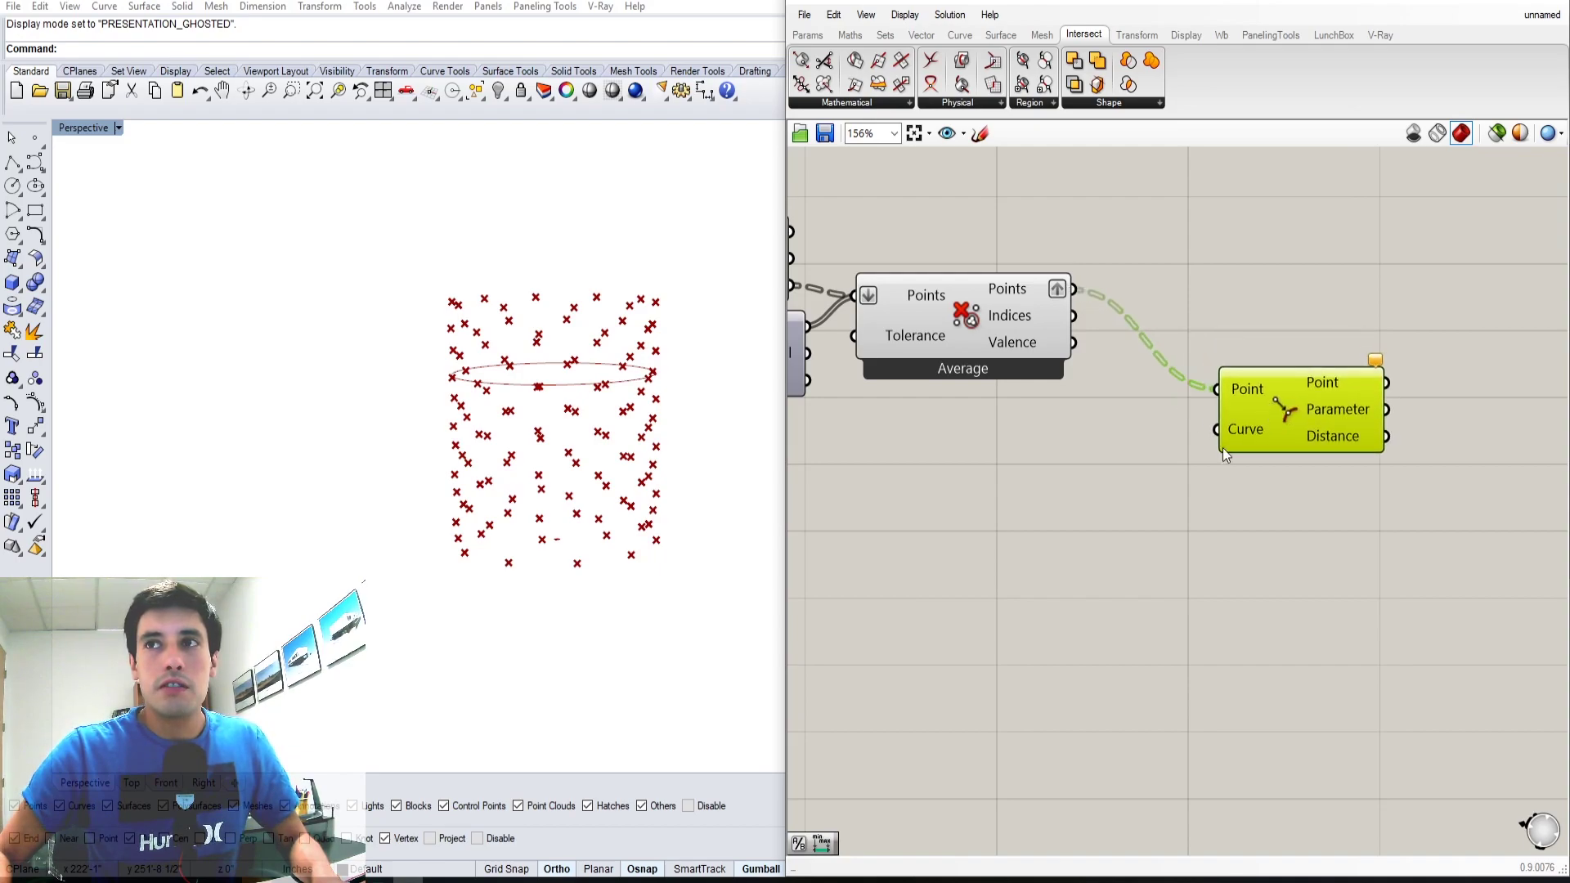
Set the number slider driving the attractor circle's vertical move to 27
{"action": "left_click", "coordinate": [1088, 523]}
{"action": "scroll", "coordinate": [1087, 523], "scroll_direction": "down", "scroll_amount": 2}
{"action": "right_click_drag", "start_coordinate": [1057, 514], "coordinate": [1343, 464]}
{"action": "scroll", "coordinate": [1155, 462], "scroll_direction": "down", "scroll_amount": 2}
{"action": "right_click_drag", "start_coordinate": [1125, 499], "coordinate": [1283, 484]}
{"action": "scroll", "coordinate": [1137, 411], "scroll_direction": "up", "scroll_amount": 2}
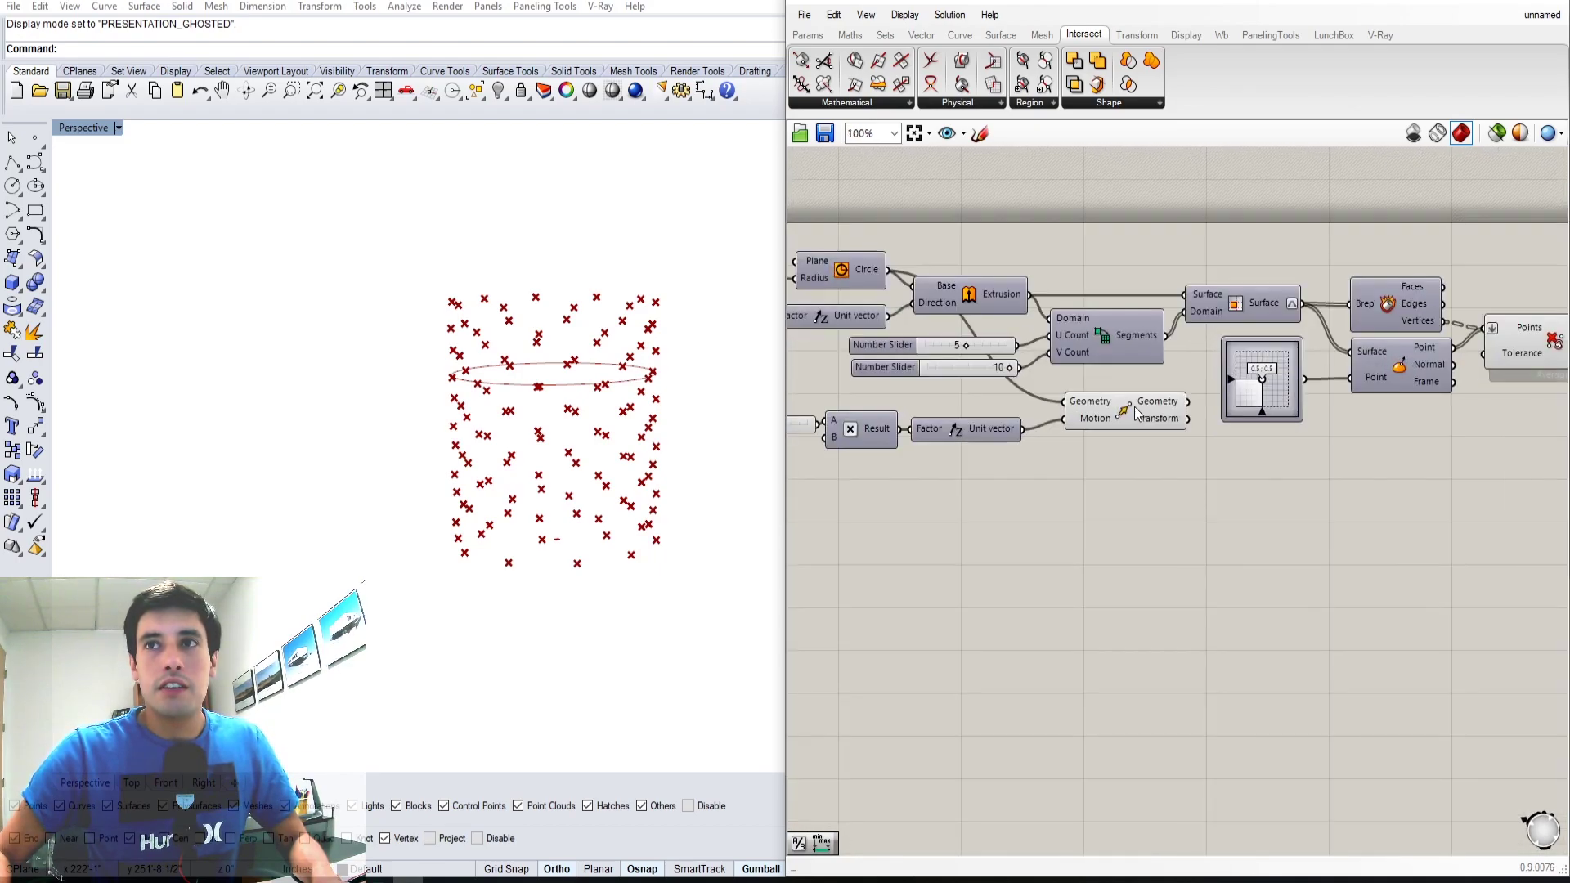
{"action": "left_click", "coordinate": [1150, 415]}
{"action": "right_click_drag", "start_coordinate": [911, 460], "coordinate": [1083, 491]}
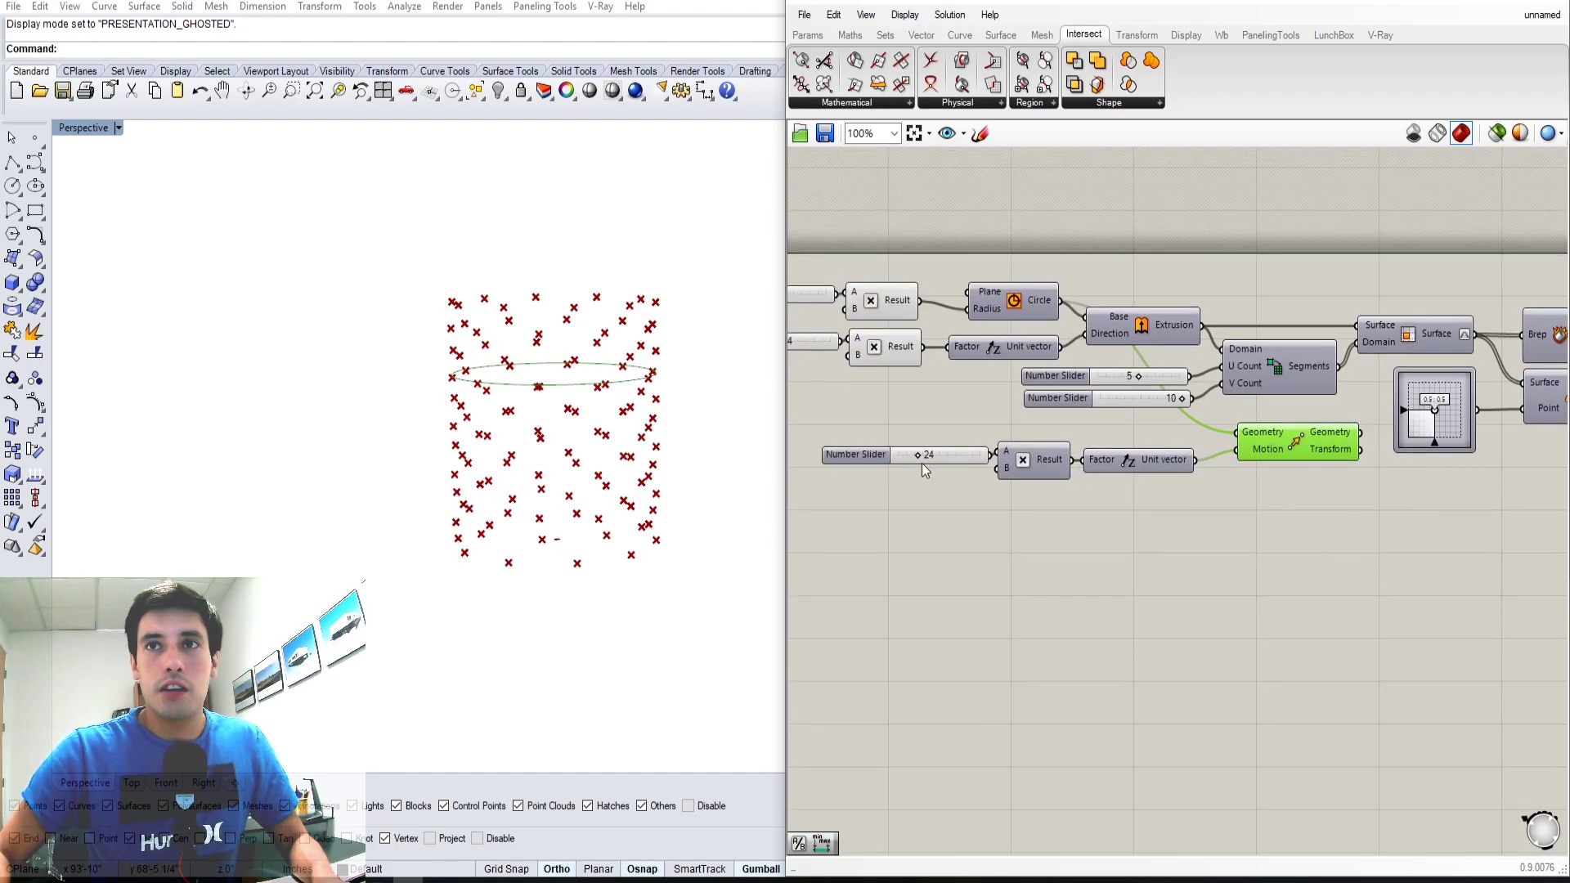
{"action": "left_click_drag", "start_coordinate": [915, 456], "coordinate": [921, 455]}
Connect the Geometry output of the Move component to the Curve input of Curve Closest Point
{"action": "right_click_drag", "start_coordinate": [1316, 462], "coordinate": [1119, 458]}
{"action": "scroll", "coordinate": [1181, 446], "scroll_direction": "down", "scroll_amount": 3}
{"action": "left_click_drag", "start_coordinate": [1161, 428], "coordinate": [1318, 367]}
{"action": "scroll", "coordinate": [1431, 434], "scroll_direction": "up", "scroll_amount": 4}
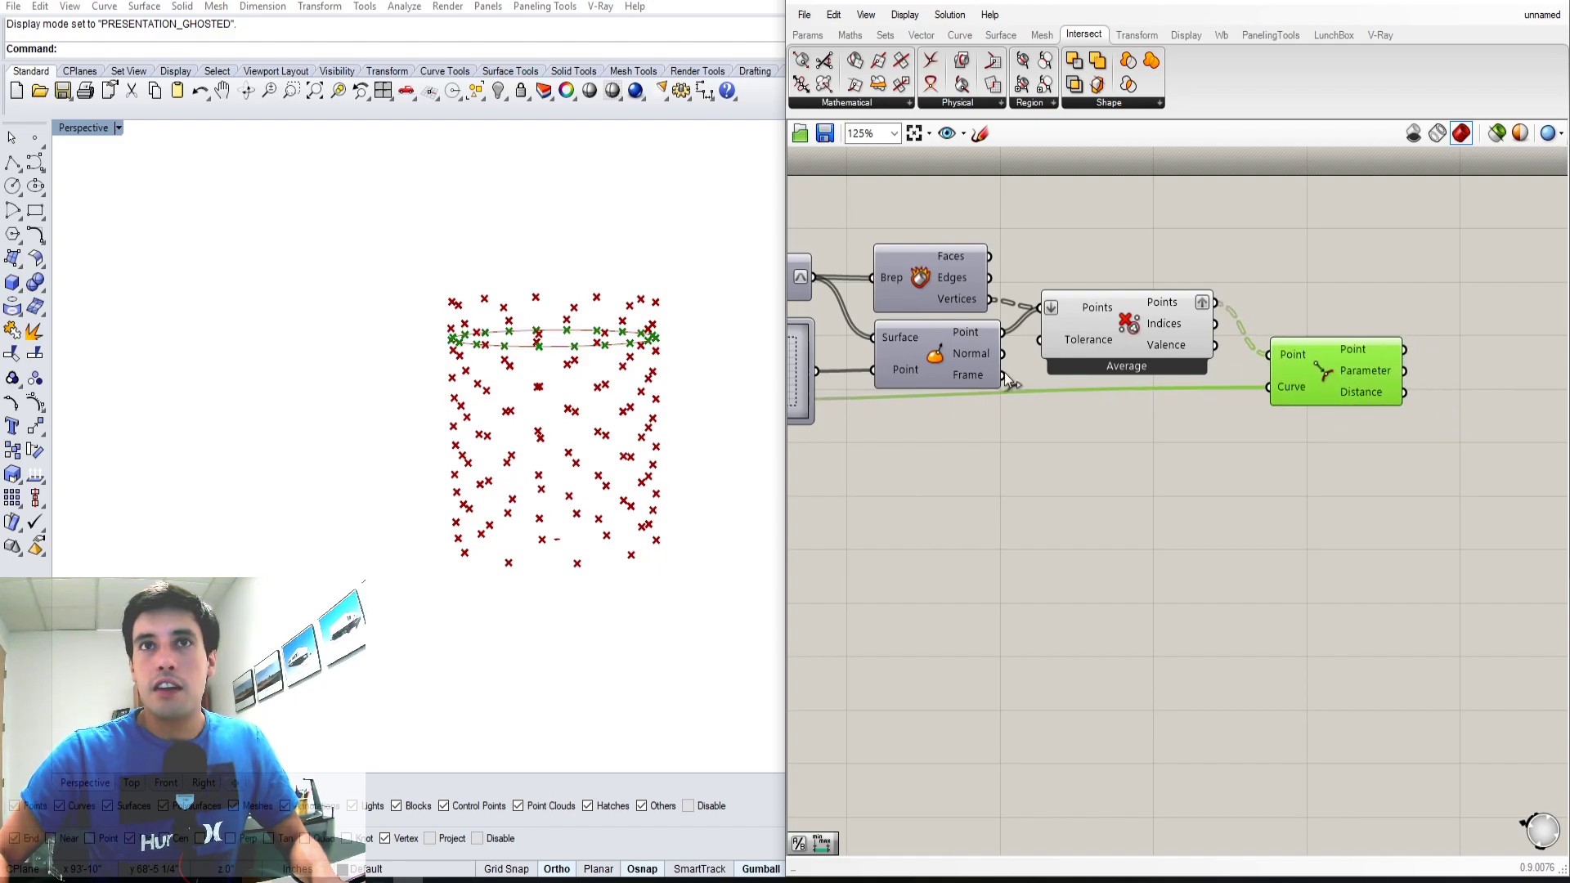
{"action": "right_click_drag", "start_coordinate": [480, 309], "coordinate": [669, 339]}
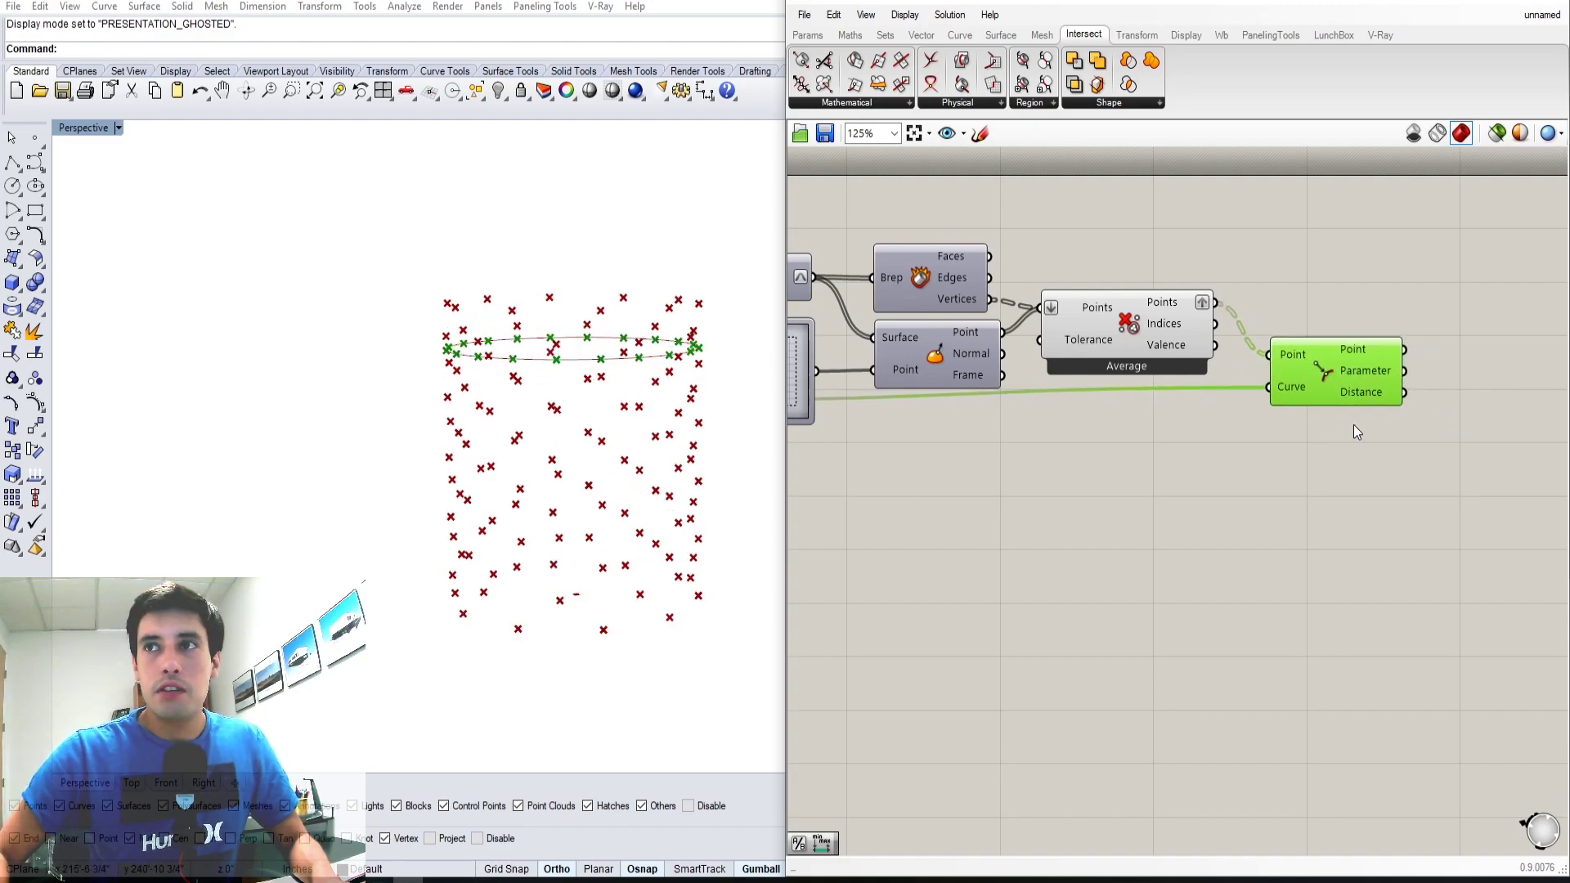
Flatten the Point input of Curve Closest Point and reposition the component slightly beside Cull Duplicates
{"action": "left_click", "coordinate": [1391, 453]}
{"action": "scroll", "coordinate": [1390, 454], "scroll_direction": "up", "scroll_amount": 3}
{"action": "right_click", "coordinate": [1196, 365]}
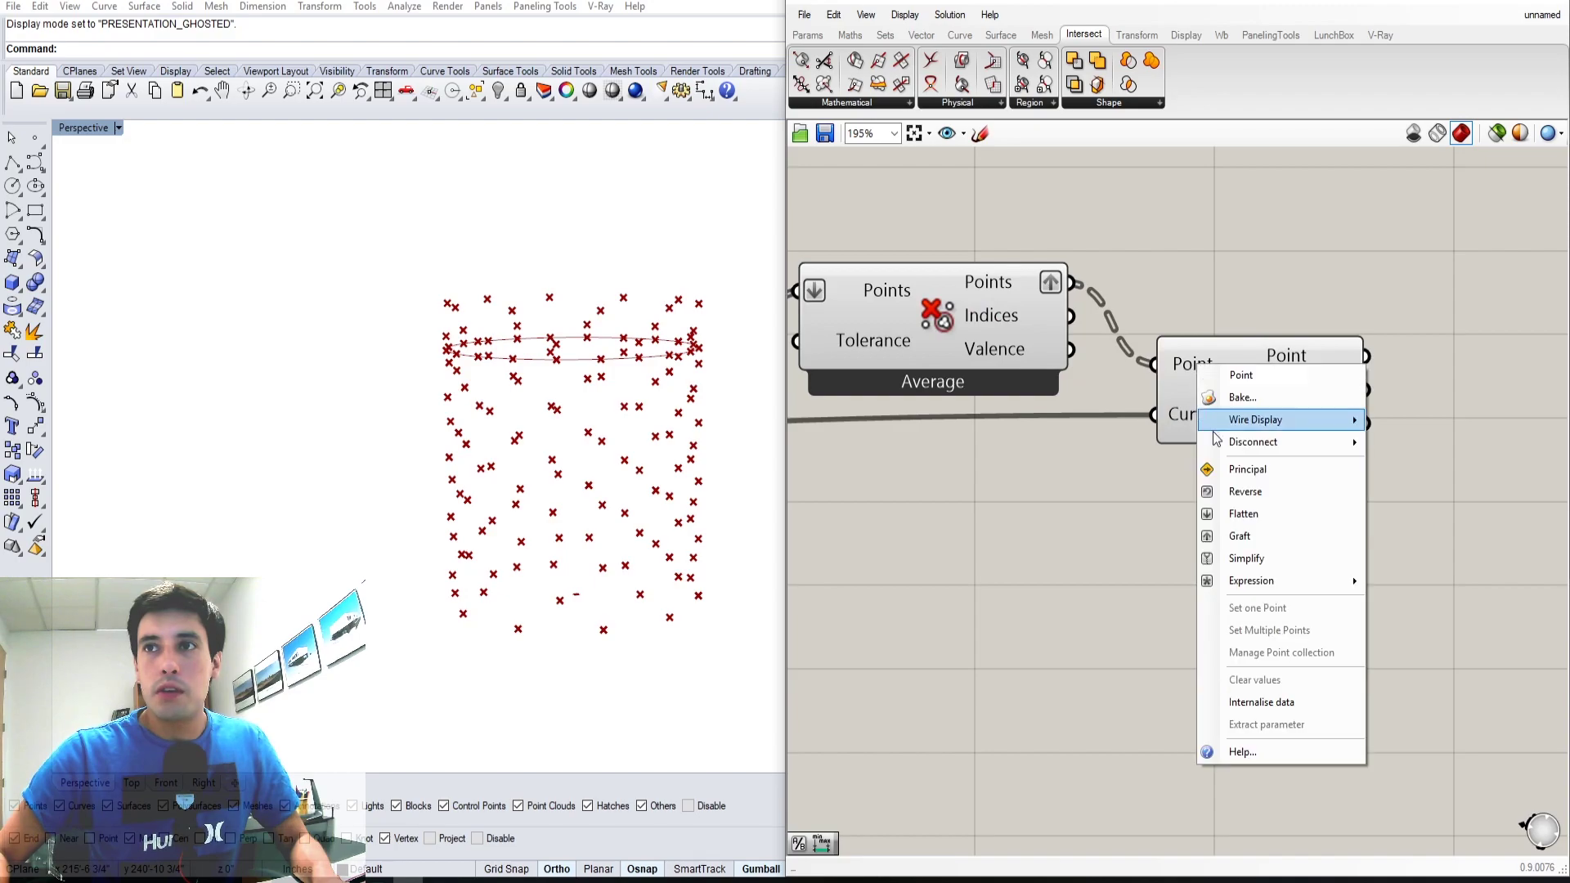
{"action": "left_click", "coordinate": [1243, 514]}
{"action": "left_click", "coordinate": [1274, 424]}
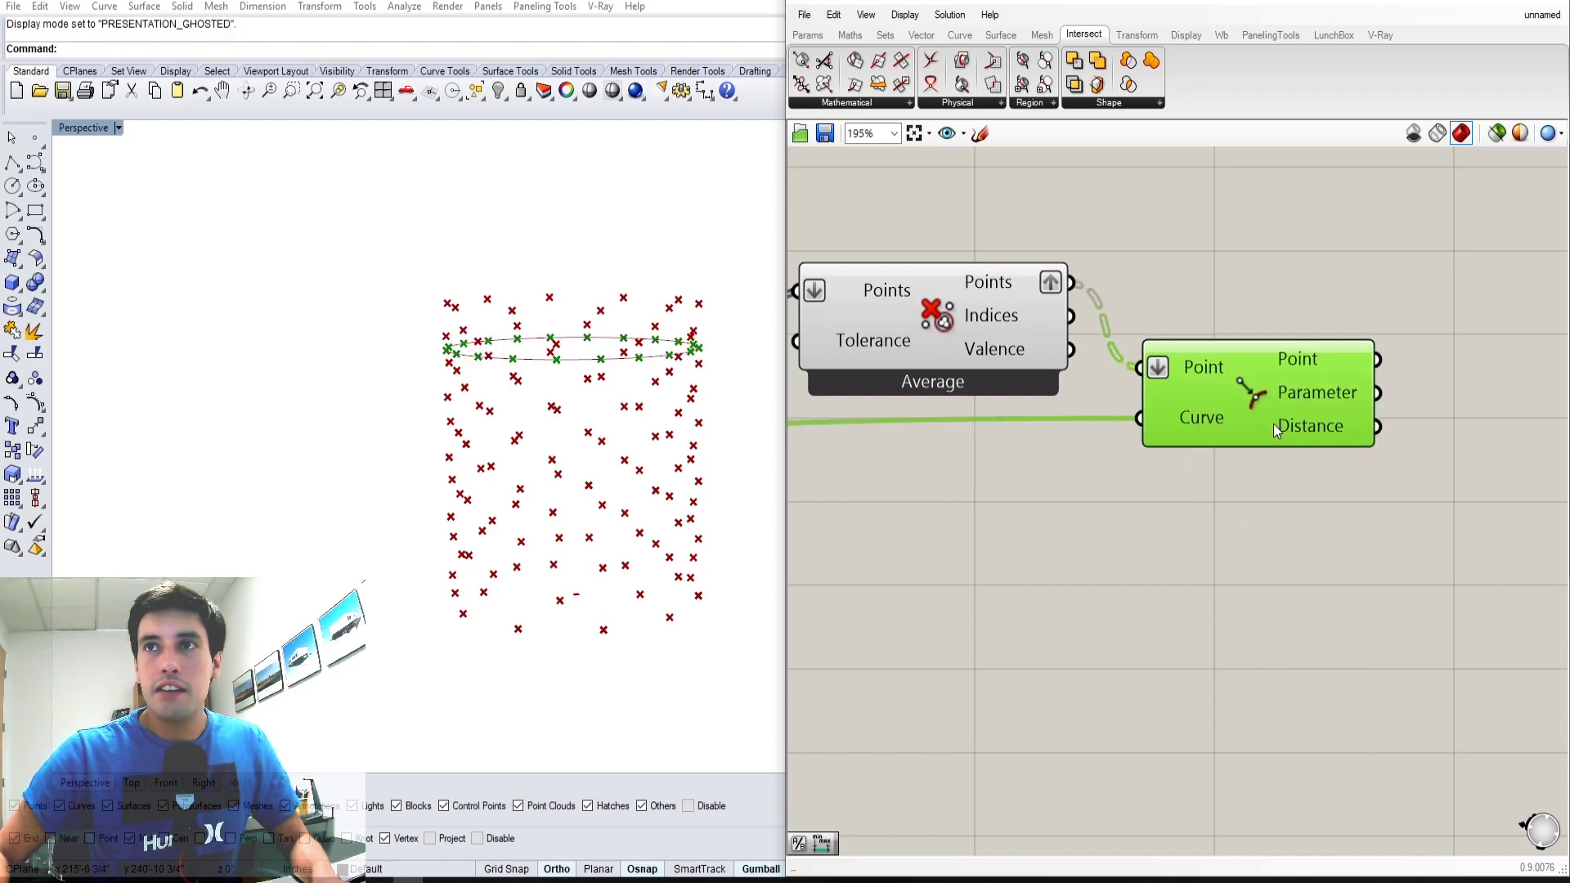
{"action": "left_click", "coordinate": [1373, 537]}
{"action": "scroll", "coordinate": [1245, 548], "scroll_direction": "down", "scroll_amount": 3}
{"action": "left_click", "coordinate": [1066, 371]}
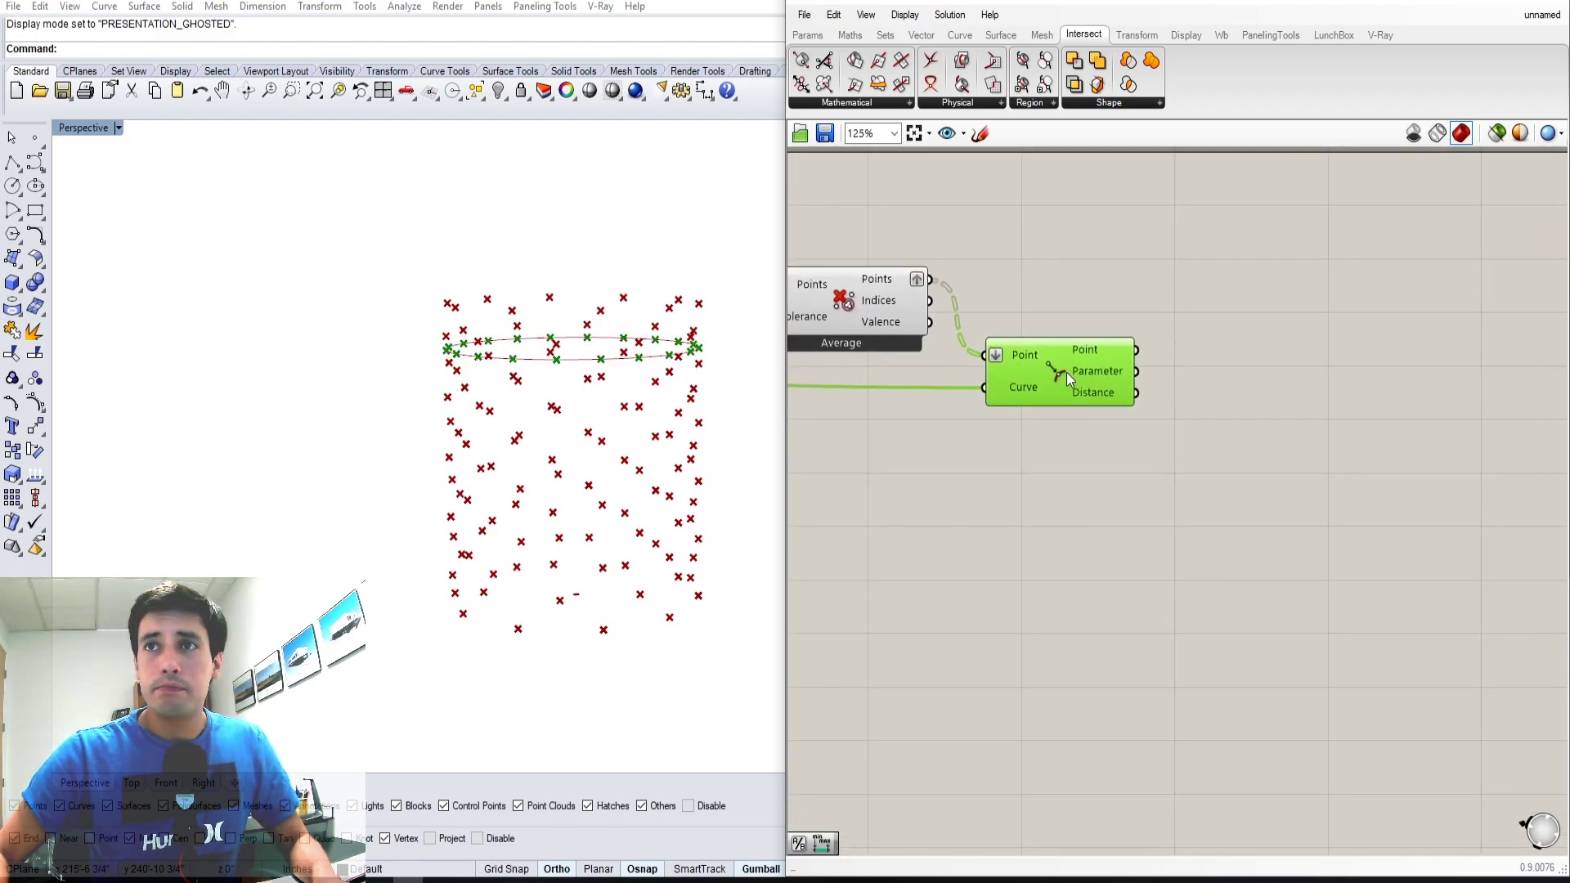
{"action": "left_click_drag", "start_coordinate": [1067, 373], "coordinate": [1078, 367]}
{"action": "left_click", "coordinate": [1081, 420]}
{"action": "left_click", "coordinate": [1104, 385]}
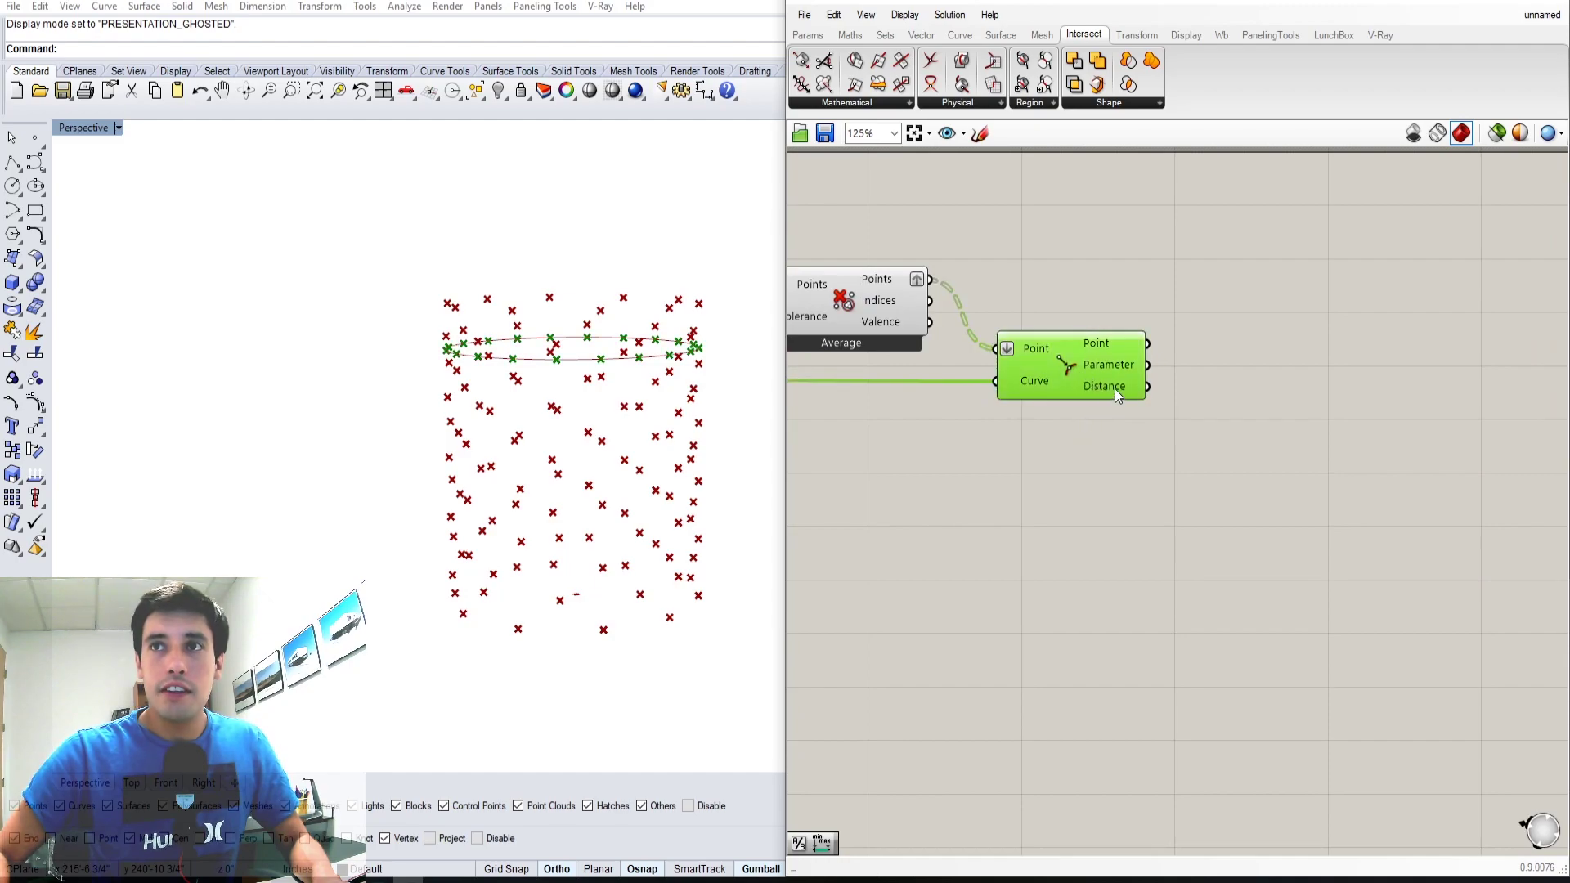
{"action": "mouse_move", "coordinate": [1110, 386]}
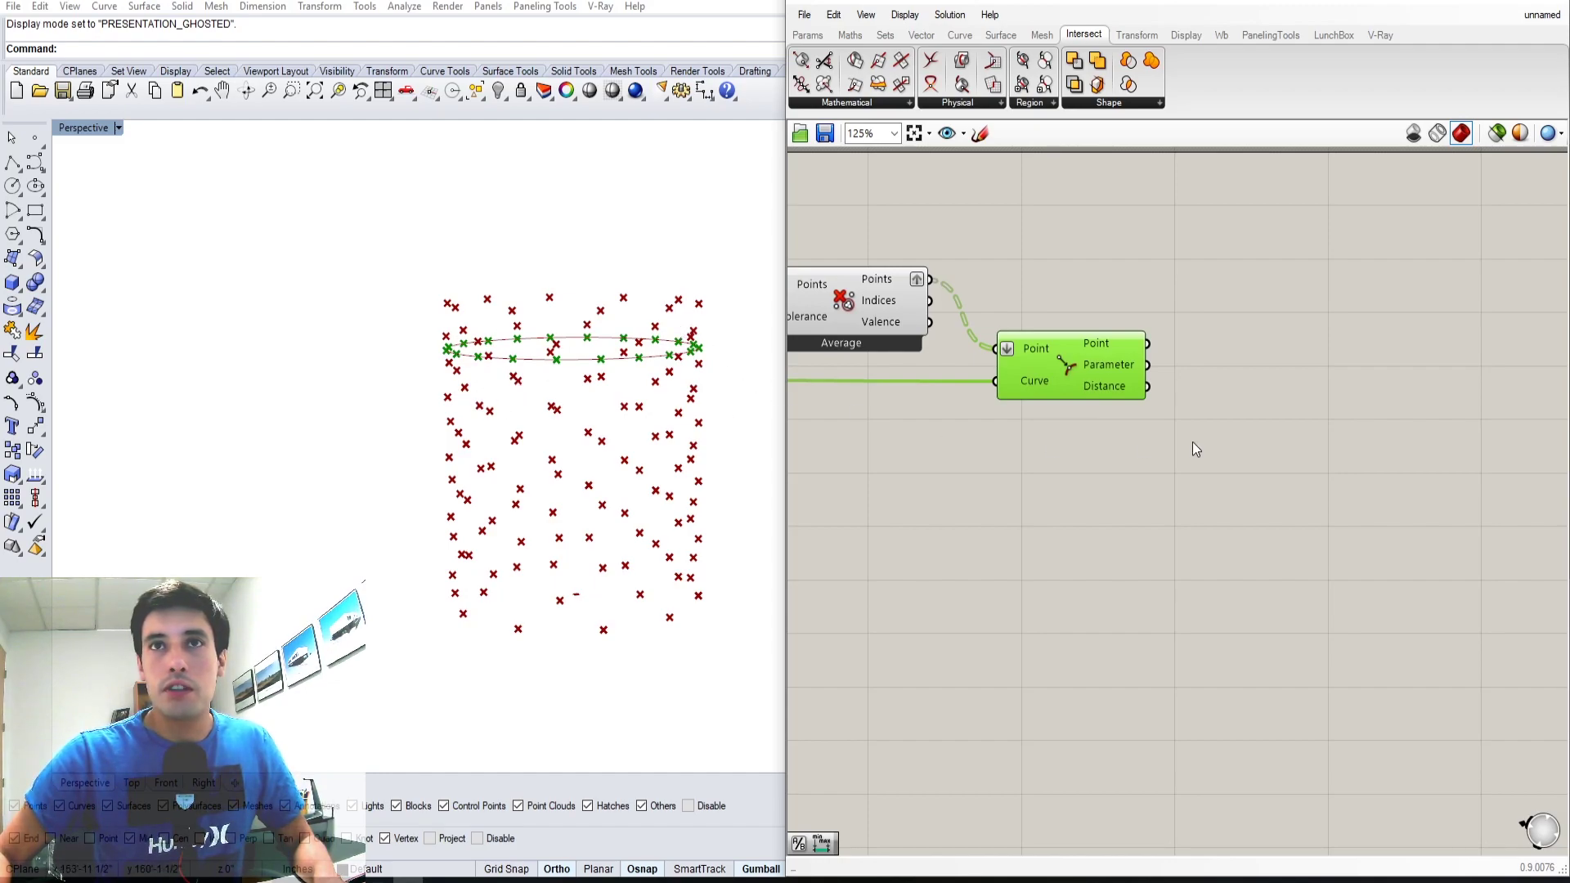
Add a Remap Numbers component and connect the Distance output of Curve Closest Point to its Value input
{"action": "double_click", "coordinate": [1311, 396]}
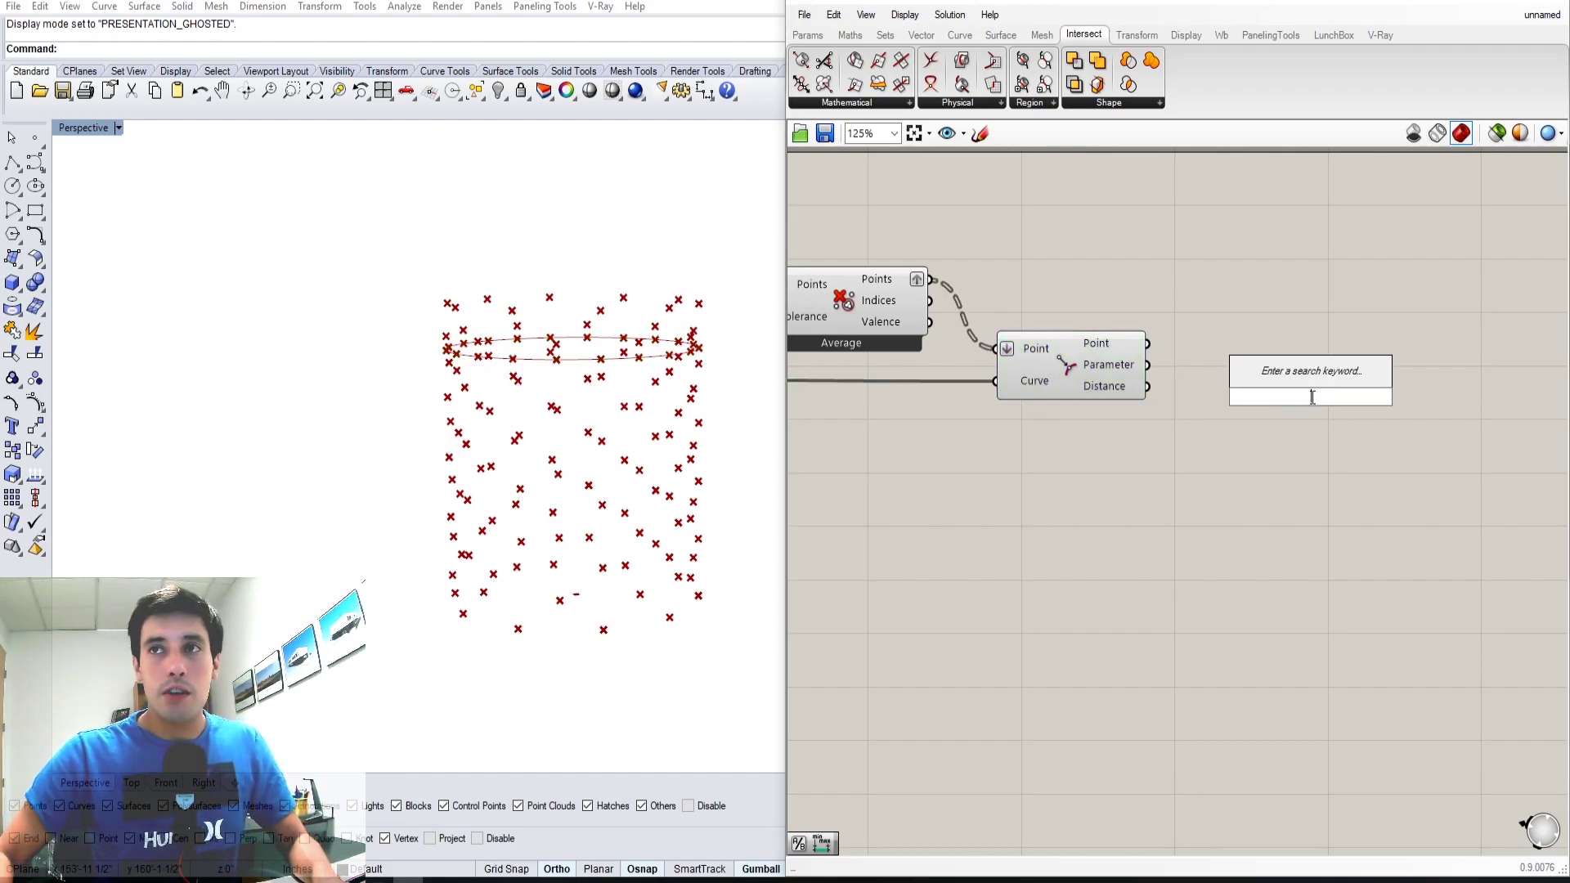
{"action": "left_click", "coordinate": [1261, 429]}
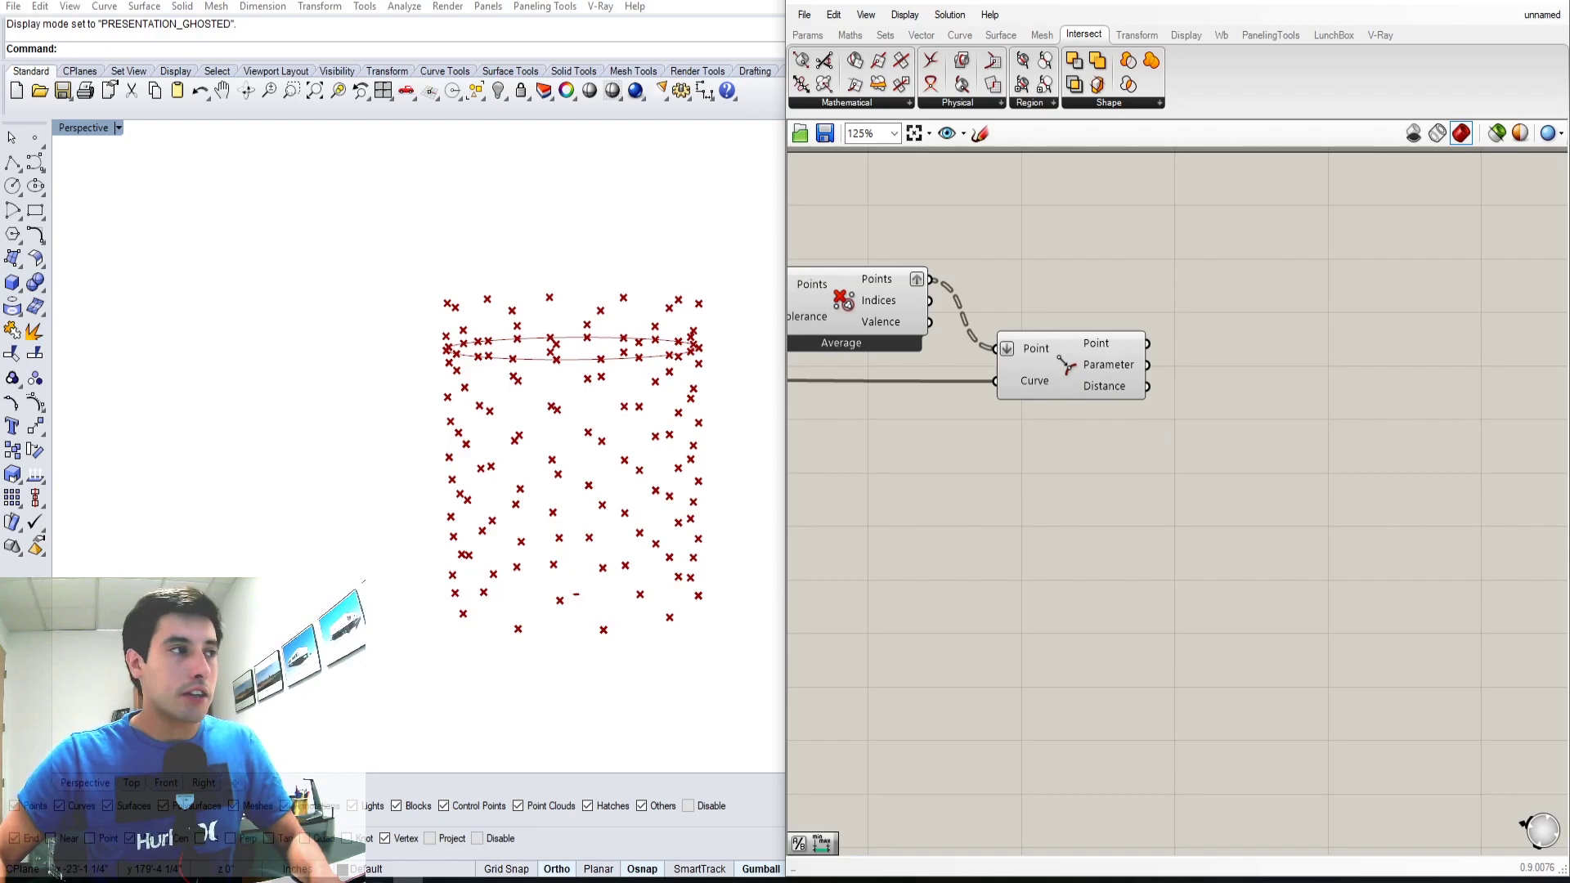
{"action": "double_click", "coordinate": [1341, 459]}
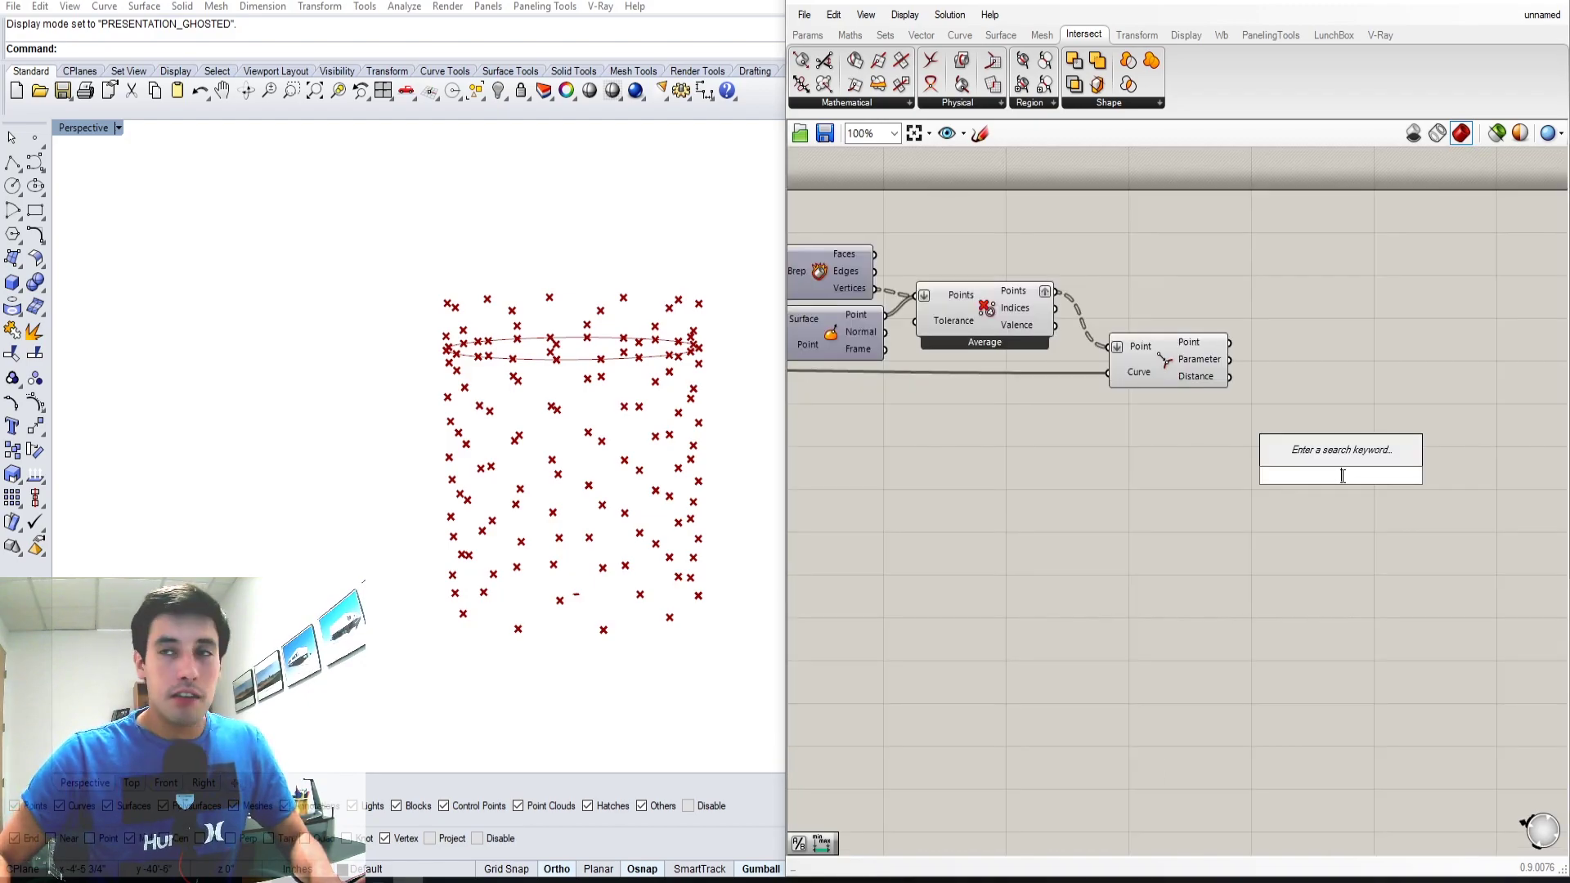
{"action": "type", "text": "remap"}
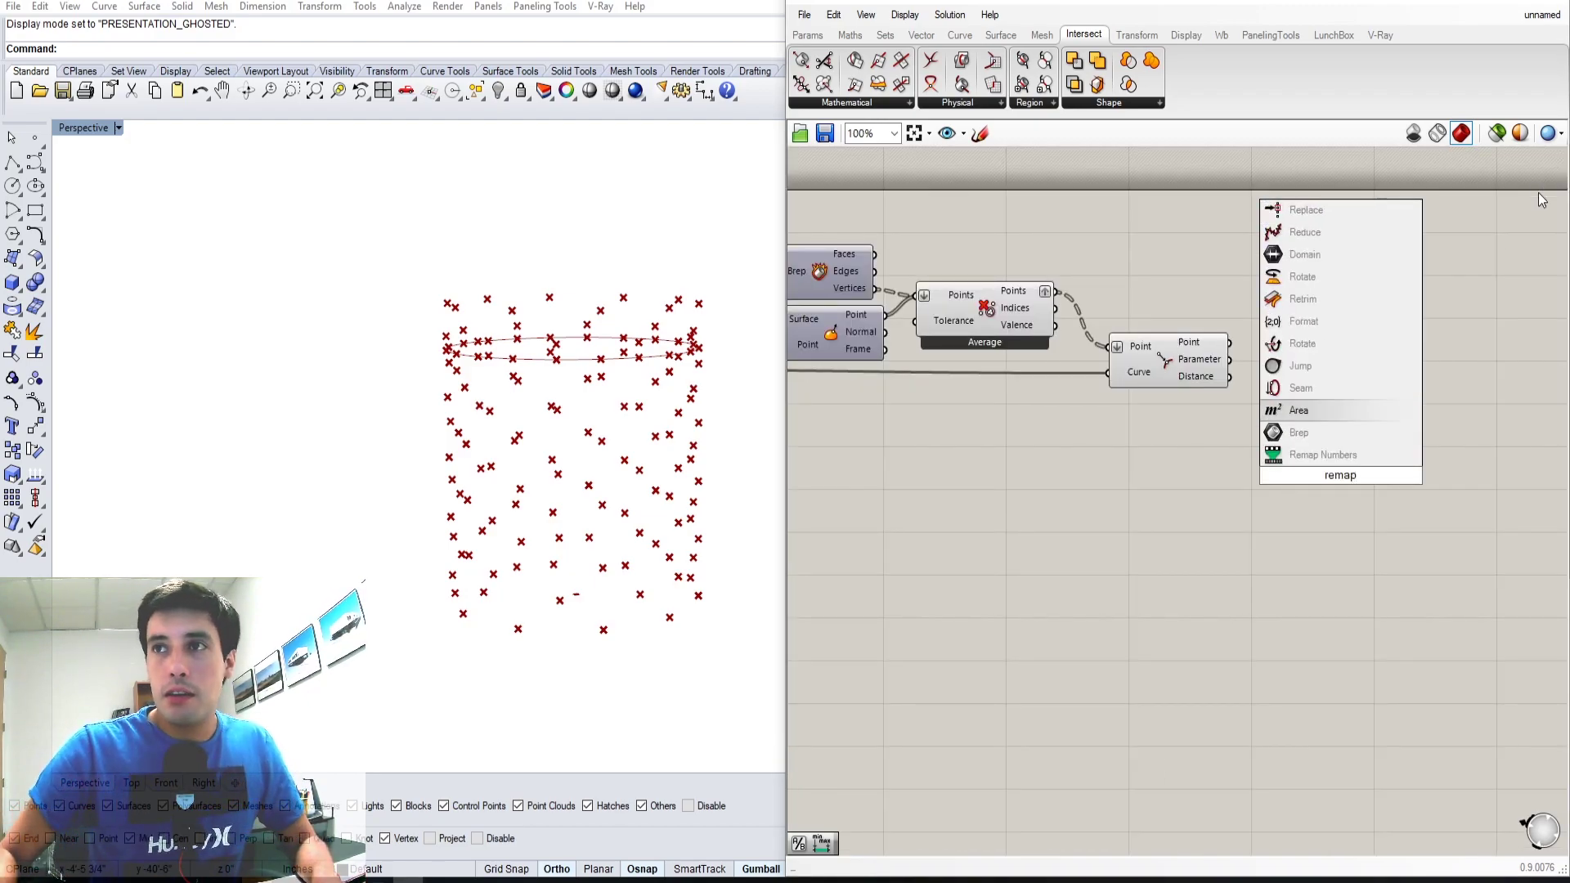
{"action": "left_click", "coordinate": [1349, 456]}
{"action": "left_click_drag", "start_coordinate": [1353, 471], "coordinate": [1464, 386]}
{"action": "left_click_drag", "start_coordinate": [1229, 376], "coordinate": [1400, 373]}
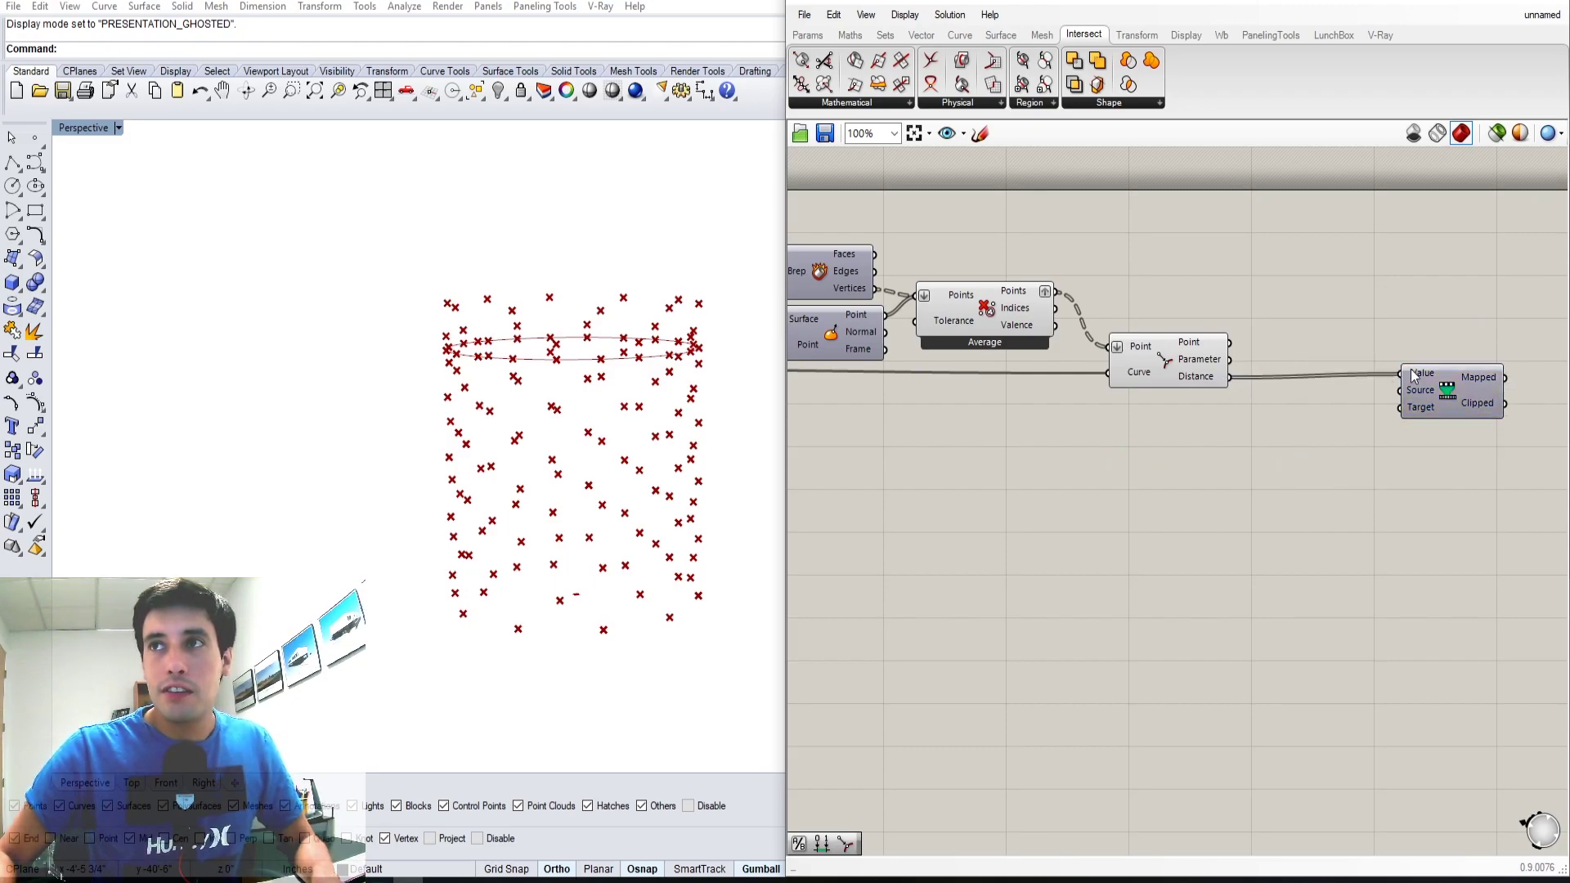
Add a Bounds component fed by the Distance output and connect its Domain to the Source input of Remap Numbers
{"action": "double_click", "coordinate": [1294, 442]}
{"action": "type", "text": "bound"}
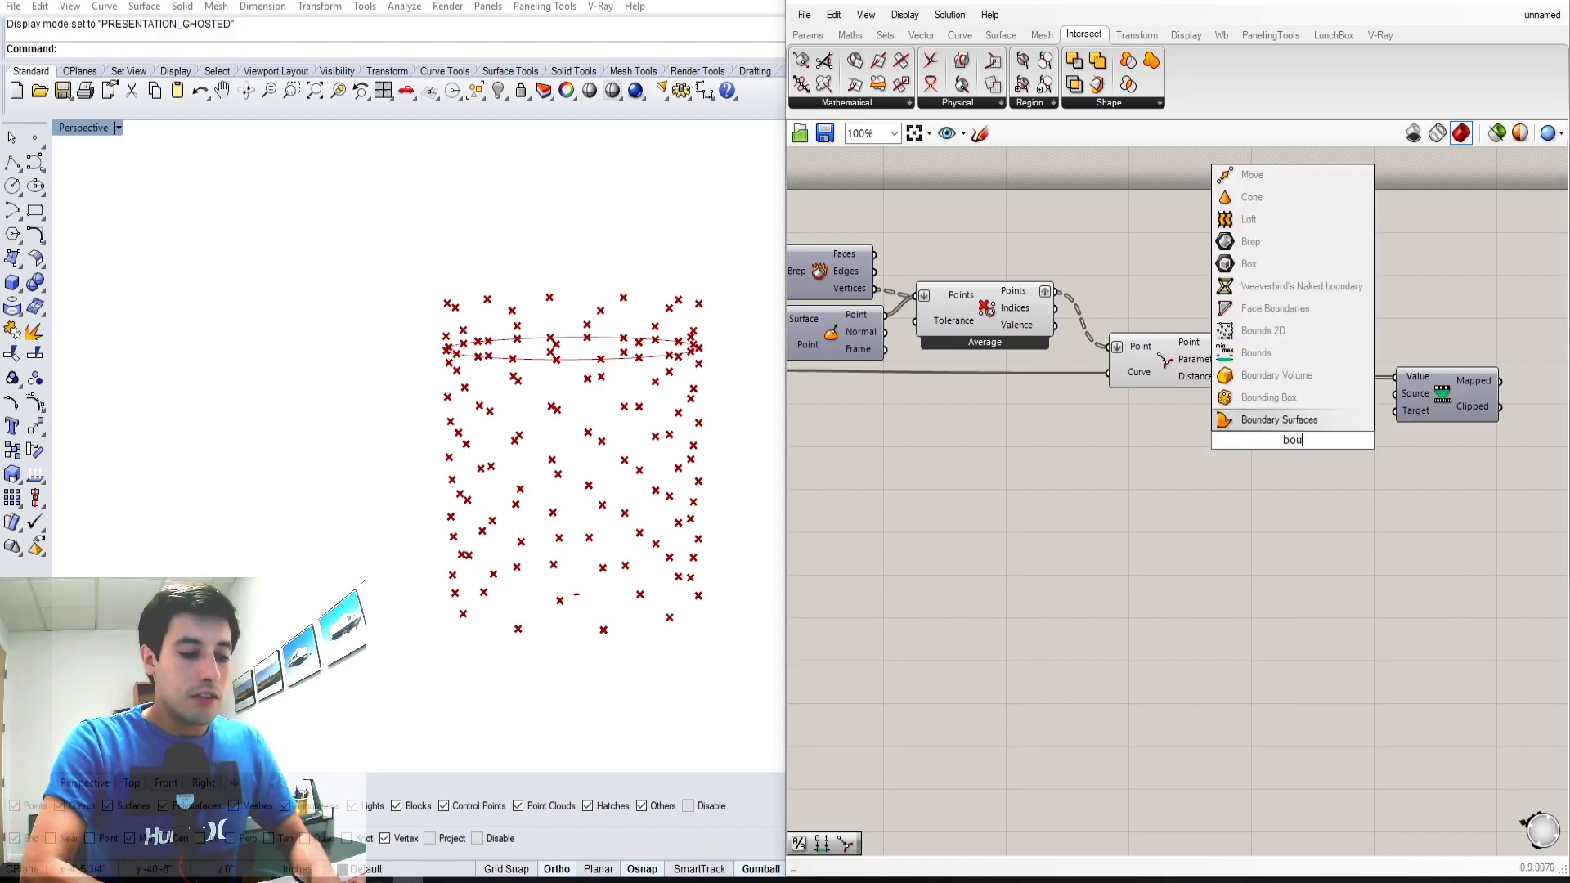
{"action": "left_click", "coordinate": [1291, 354]}
{"action": "left_click_drag", "start_coordinate": [1231, 377], "coordinate": [1239, 440]}
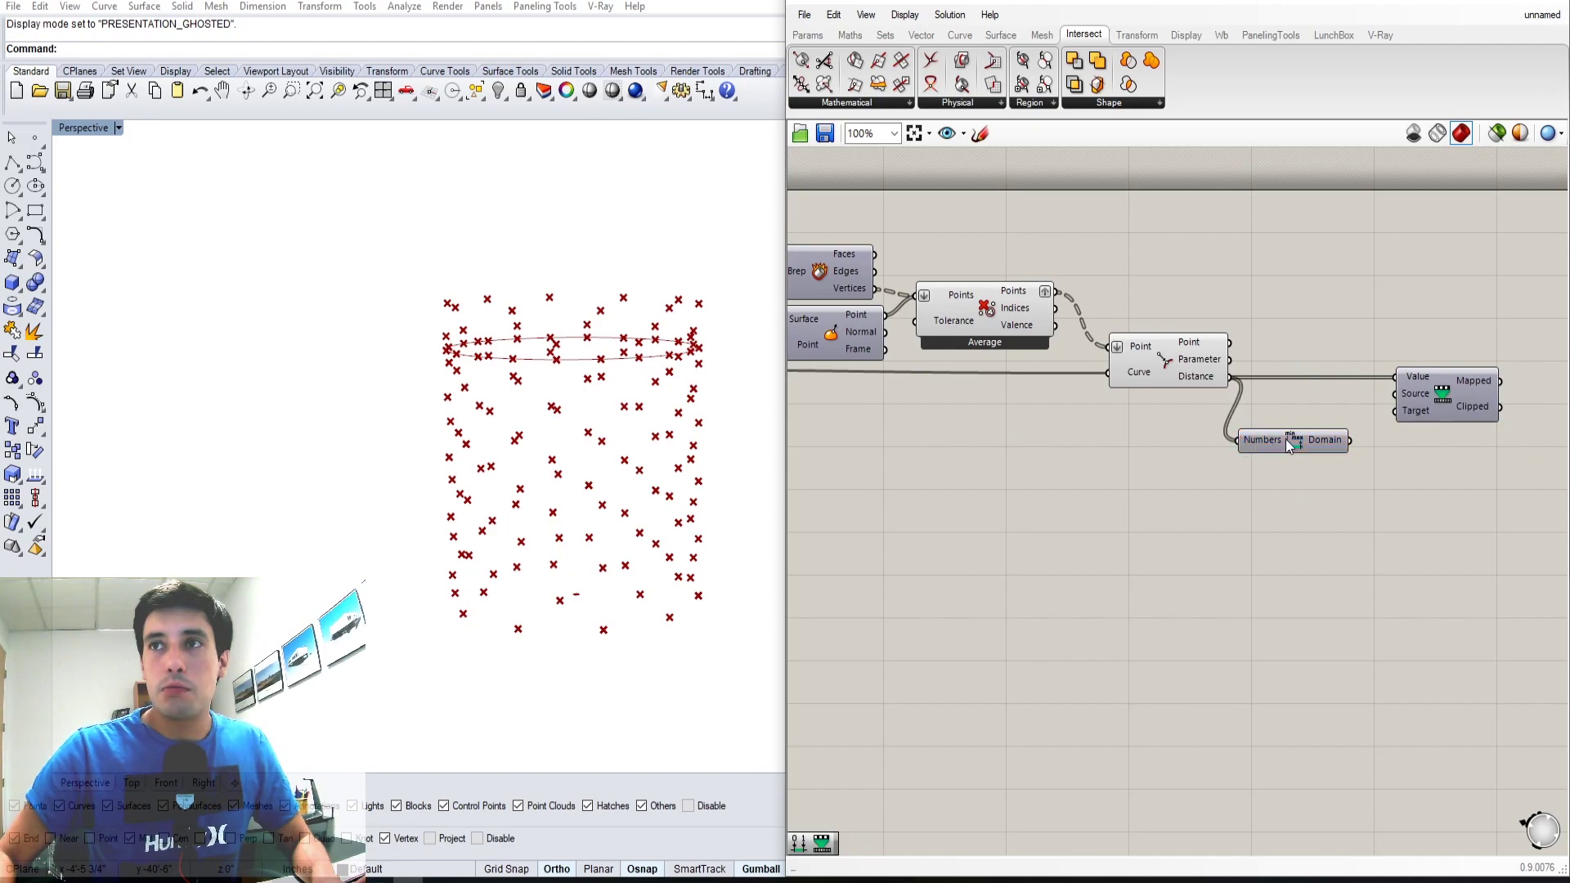
{"action": "left_click_drag", "start_coordinate": [1333, 441], "coordinate": [1313, 407]}
{"action": "left_click_drag", "start_coordinate": [1447, 394], "coordinate": [1461, 398]}
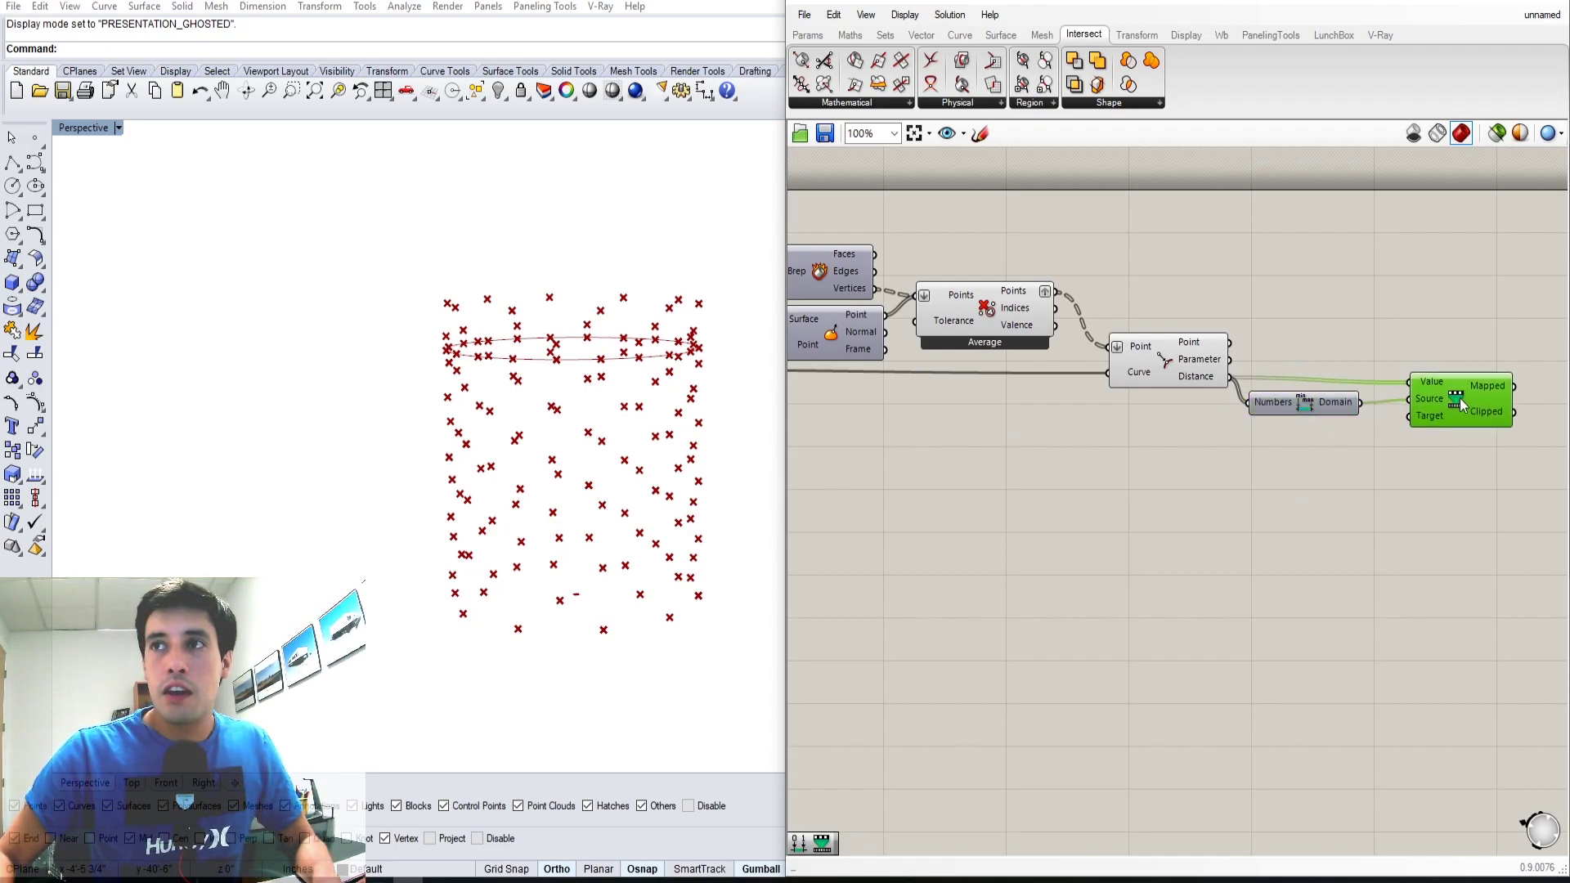
Add a Construct Domain component and place it directly below the Bounds component
{"action": "double_click", "coordinate": [1270, 484]}
{"action": "type", "text": "constru"}
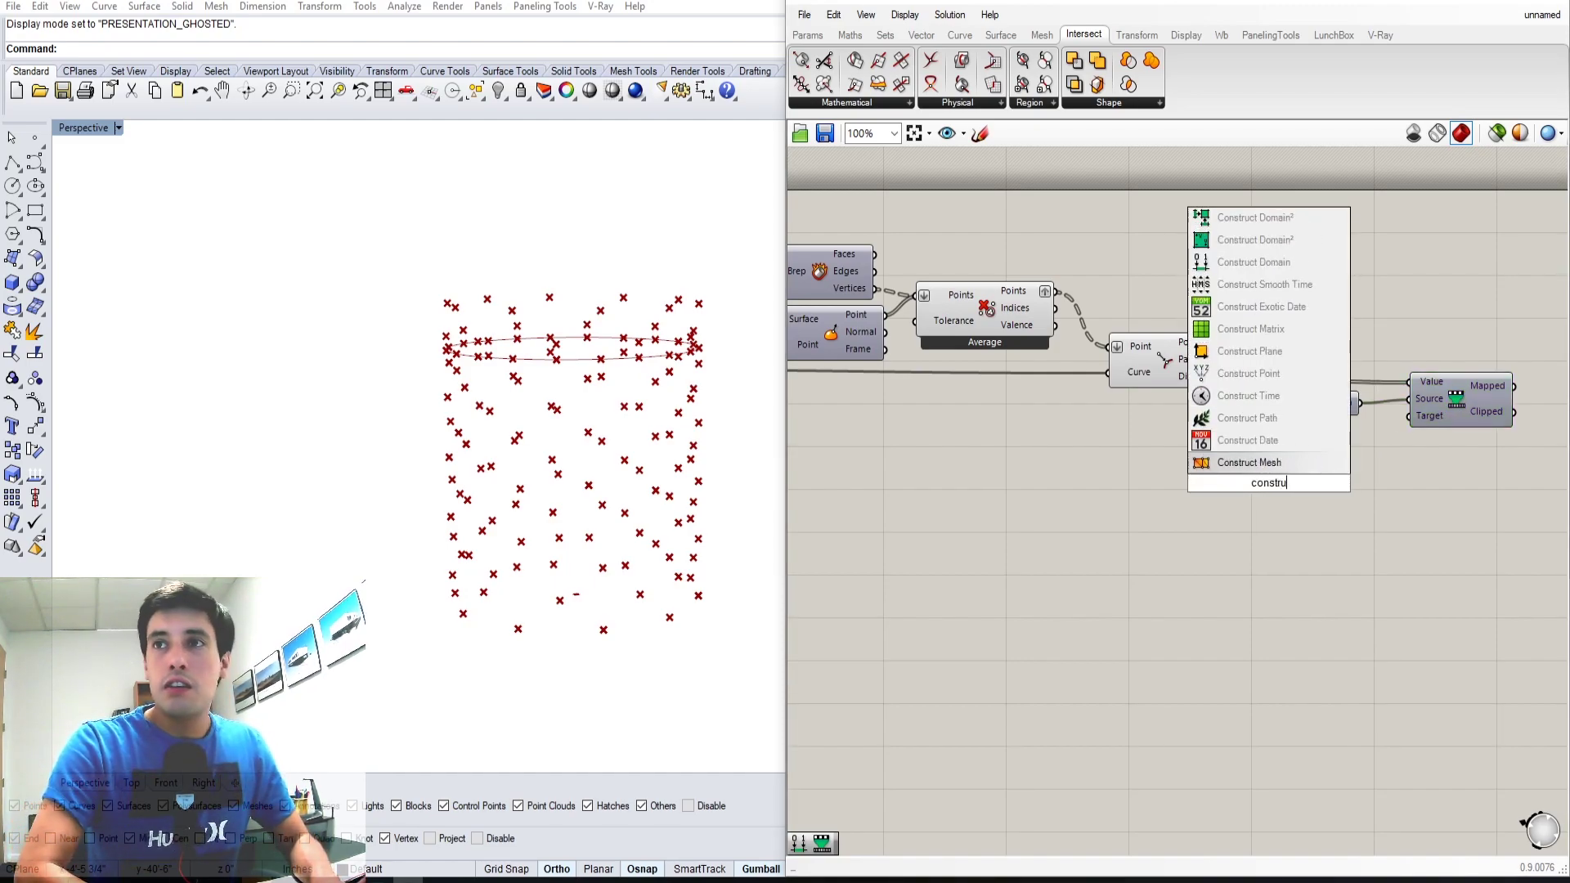
{"action": "left_click", "coordinate": [1269, 262]}
{"action": "left_click_drag", "start_coordinate": [1278, 483], "coordinate": [1311, 446]}
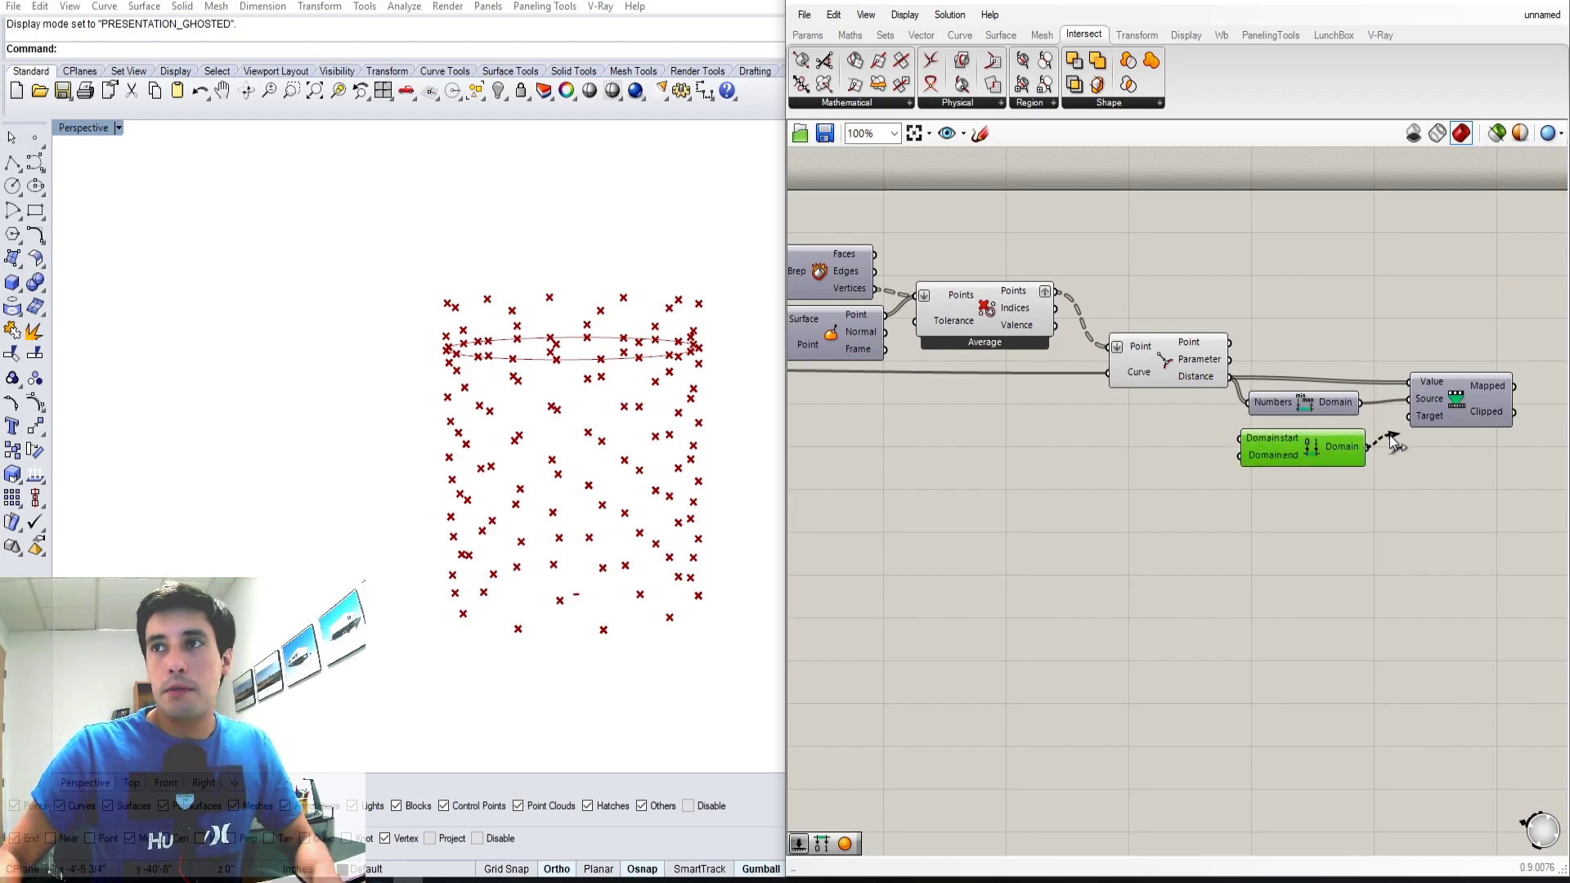
Add number sliders set to 5 and 10 for the Domain start and Domain end inputs of Construct Domain
{"action": "left_click", "coordinate": [1131, 449]}
{"action": "double_click", "coordinate": [1131, 450]}
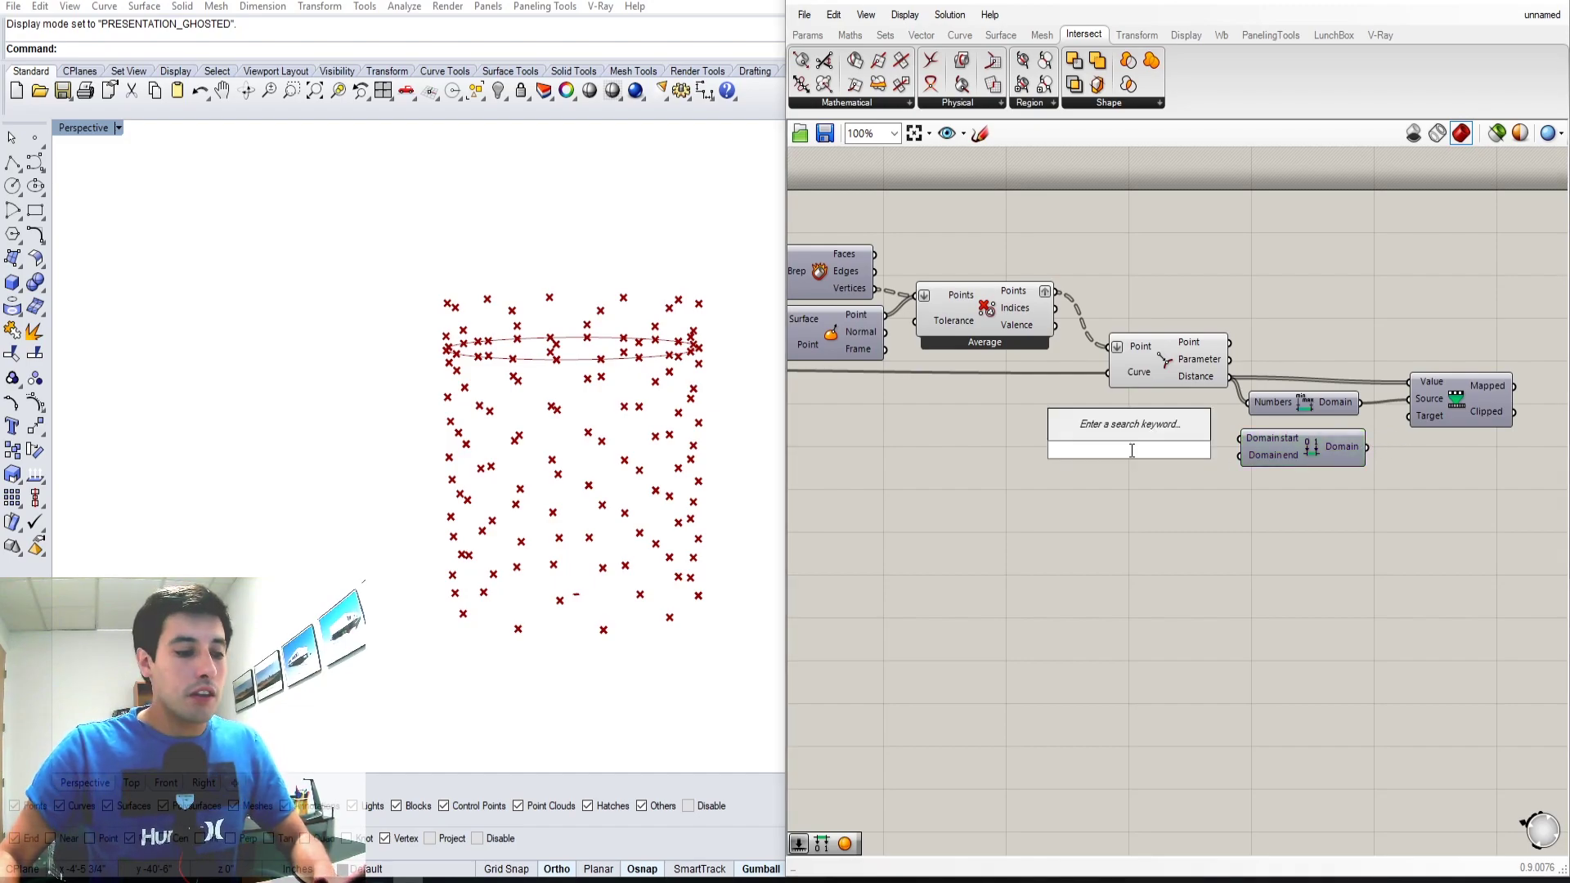
{"action": "type", "text": "5"}
{"action": "key", "text": "Return"}
{"action": "left_click_drag", "start_coordinate": [1075, 446], "coordinate": [1064, 441]}
{"action": "left_click_drag", "start_coordinate": [1063, 440], "coordinate": [1240, 456], "text": "alt"}
Connect the Domain output of Construct Domain to the Target input of Remap Numbers
{"action": "left_click", "coordinate": [1388, 500]}
{"action": "right_click_drag", "start_coordinate": [1388, 500], "coordinate": [1341, 531]}
{"action": "left_click_drag", "start_coordinate": [1323, 483], "coordinate": [1362, 458]}
{"action": "right_click_drag", "start_coordinate": [1434, 479], "coordinate": [1376, 531]}
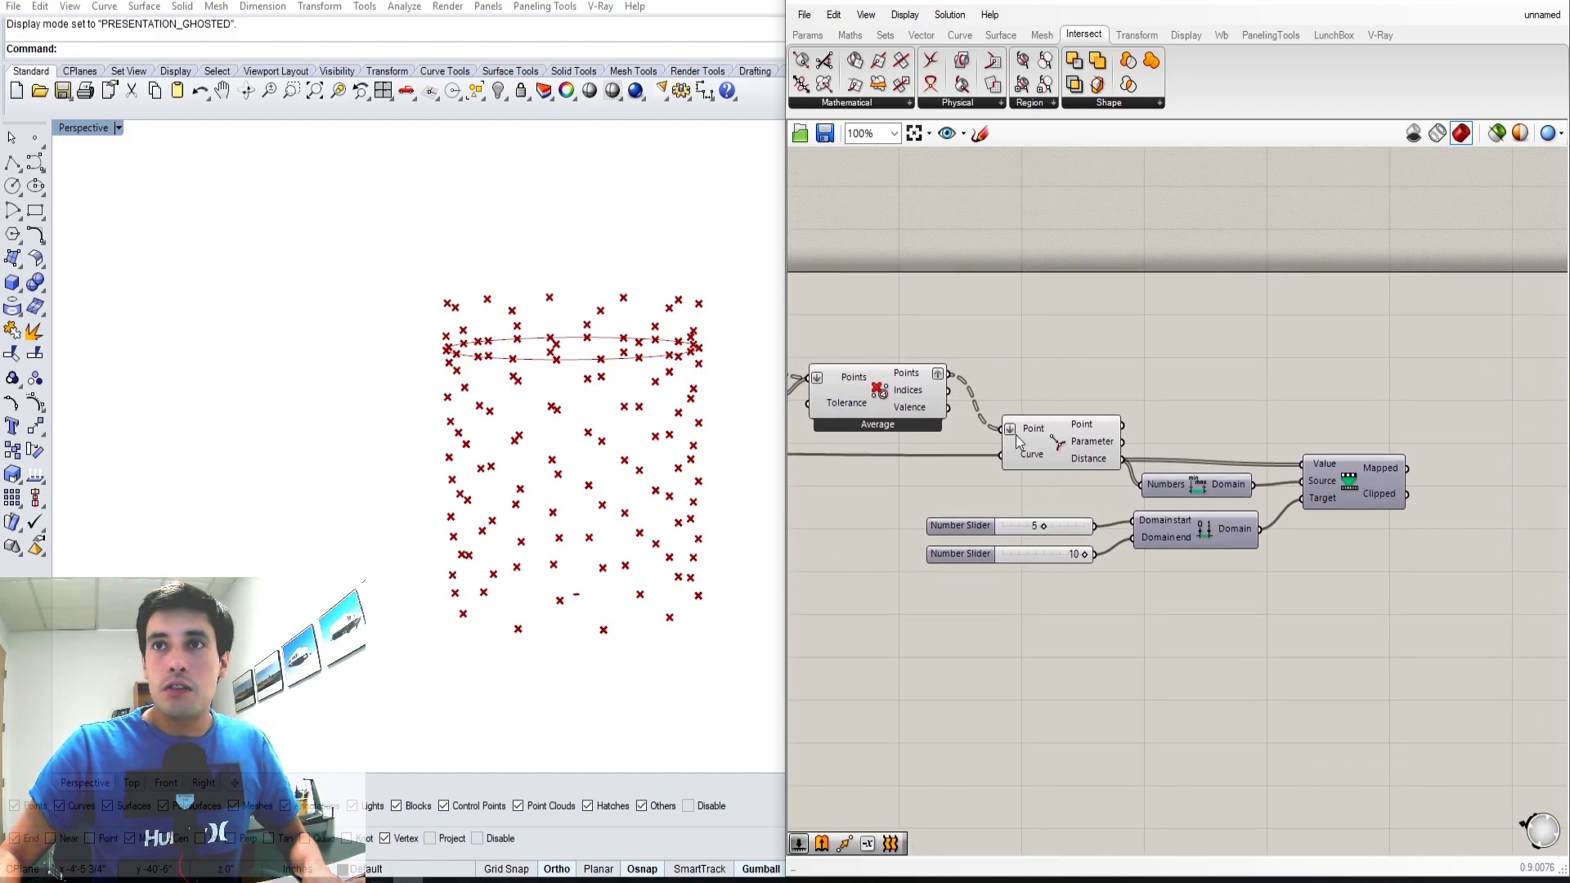
{"action": "left_click", "coordinate": [1047, 443]}
{"action": "left_click", "coordinate": [861, 391]}
Add a Sphere component beyond Remap Numbers and connect the Points output of Cull Duplicates to its Base input
{"action": "double_click", "coordinate": [1409, 374]}
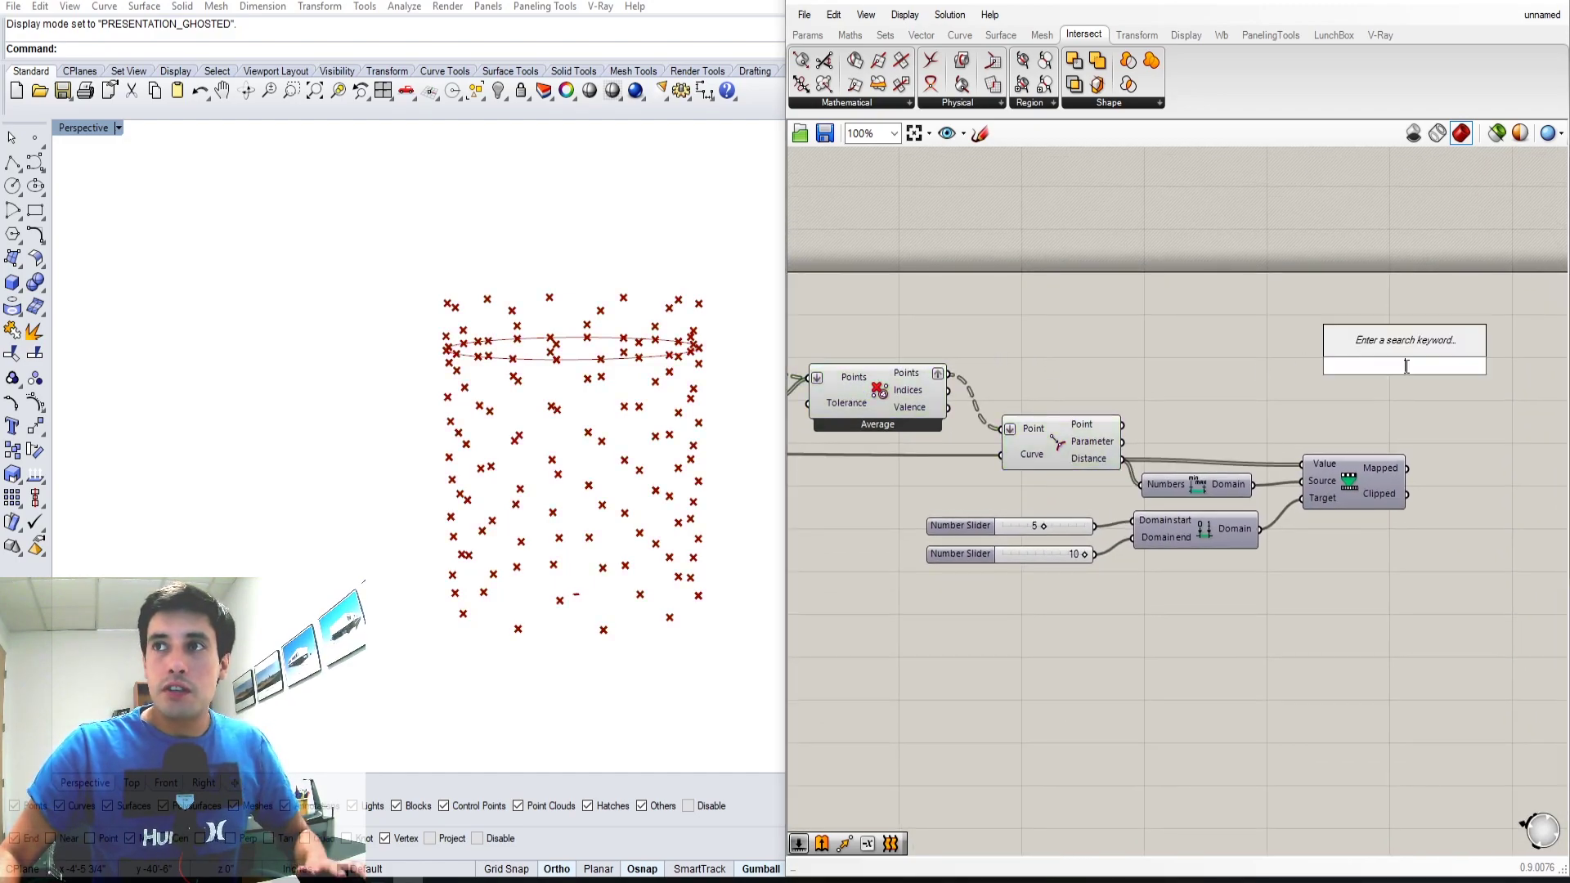
{"action": "type", "text": "spheres"}
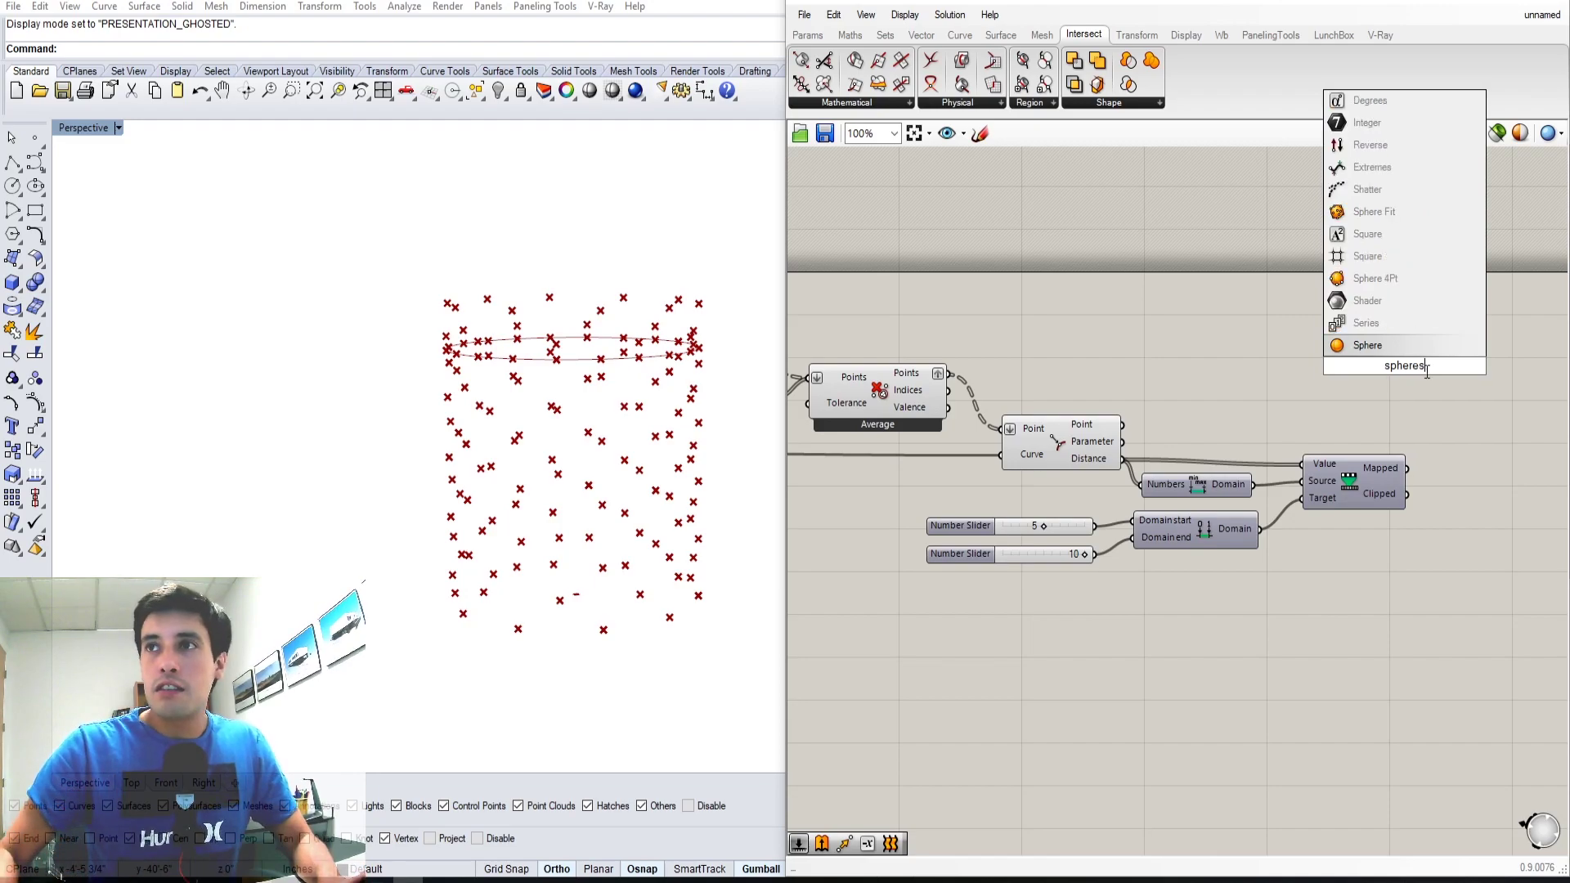
{"action": "left_click", "coordinate": [1364, 345]}
{"action": "left_click_drag", "start_coordinate": [1433, 354], "coordinate": [1438, 354]}
{"action": "left_click", "coordinate": [1167, 377]}
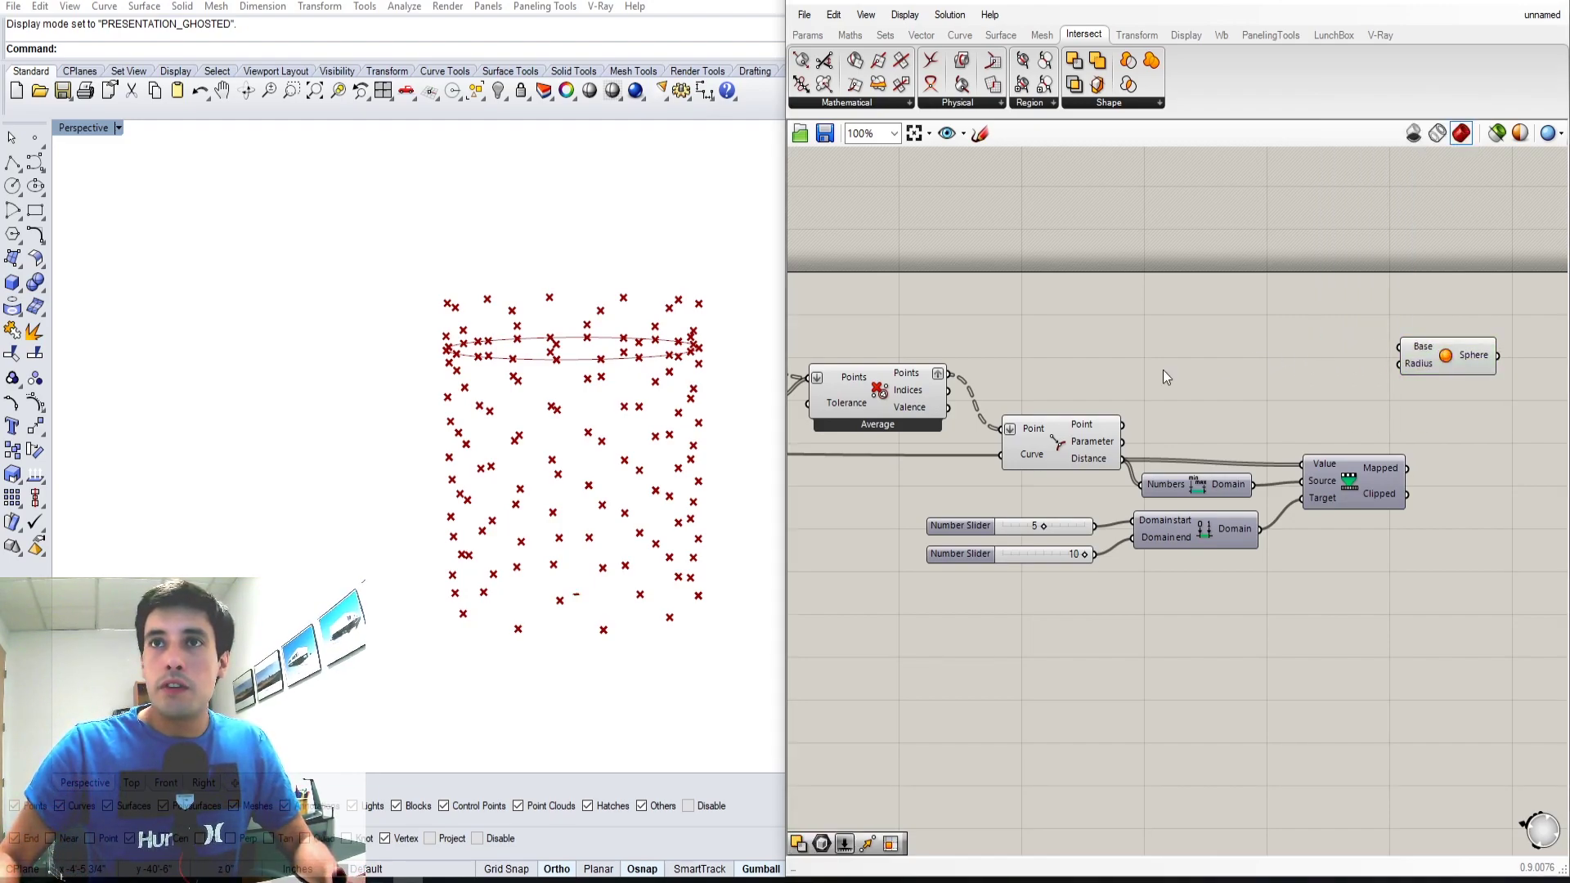
{"action": "left_click", "coordinate": [865, 402]}
{"action": "left_click_drag", "start_coordinate": [951, 376], "coordinate": [1505, 391]}
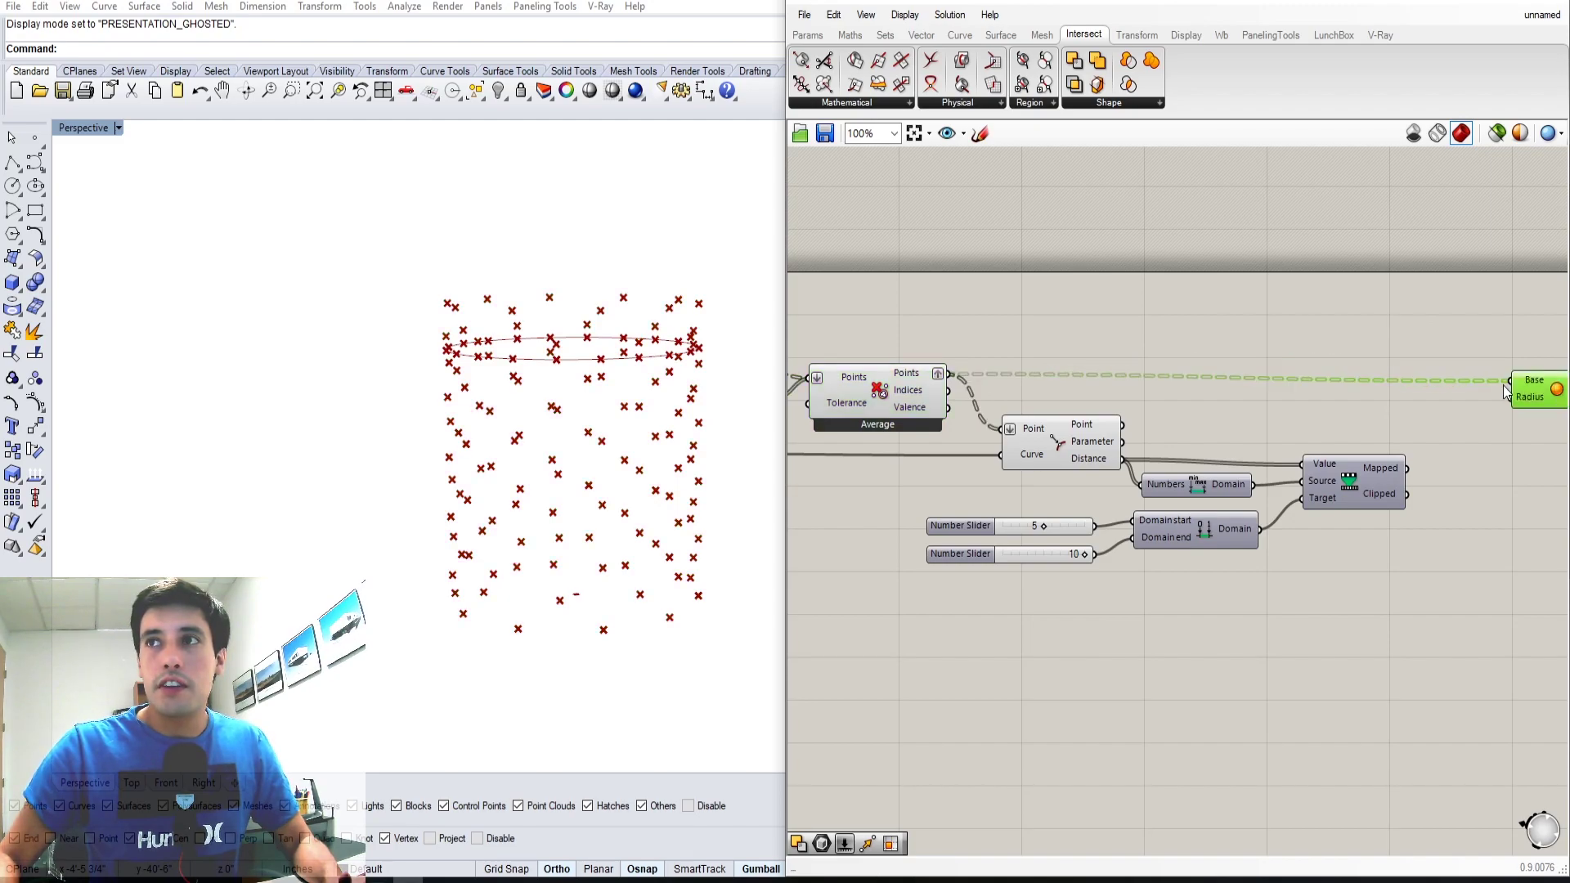
{"action": "right_click_drag", "start_coordinate": [1410, 423], "coordinate": [1293, 395]}
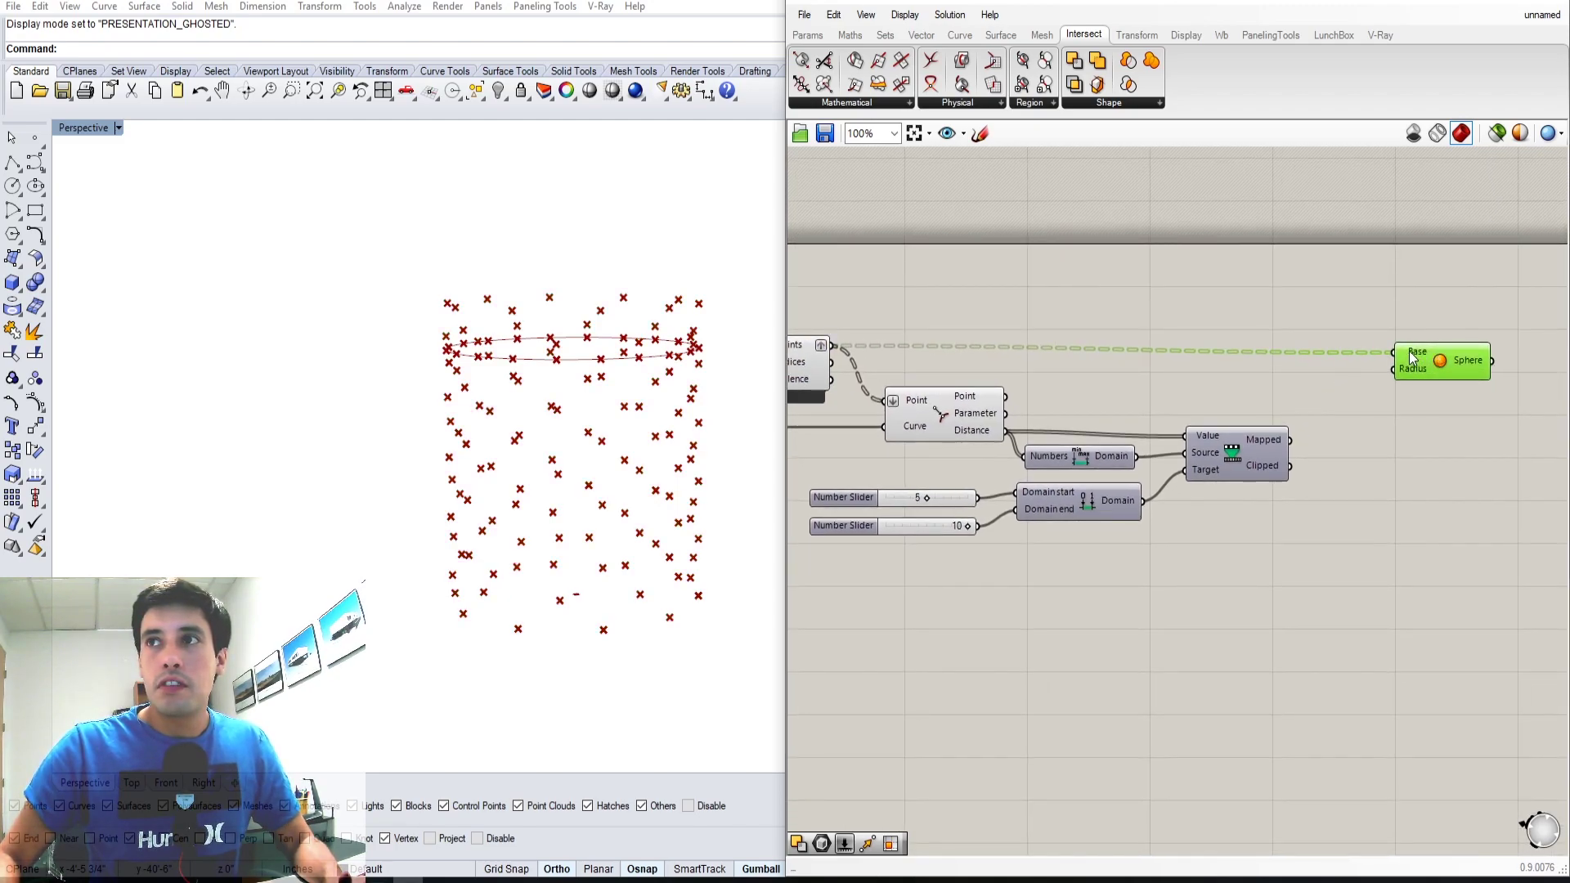
Flatten the Sphere's Base input and connect the Mapped output of Remap Numbers to its Radius input
{"action": "right_click", "coordinate": [1413, 358]}
{"action": "left_click", "coordinate": [1443, 501]}
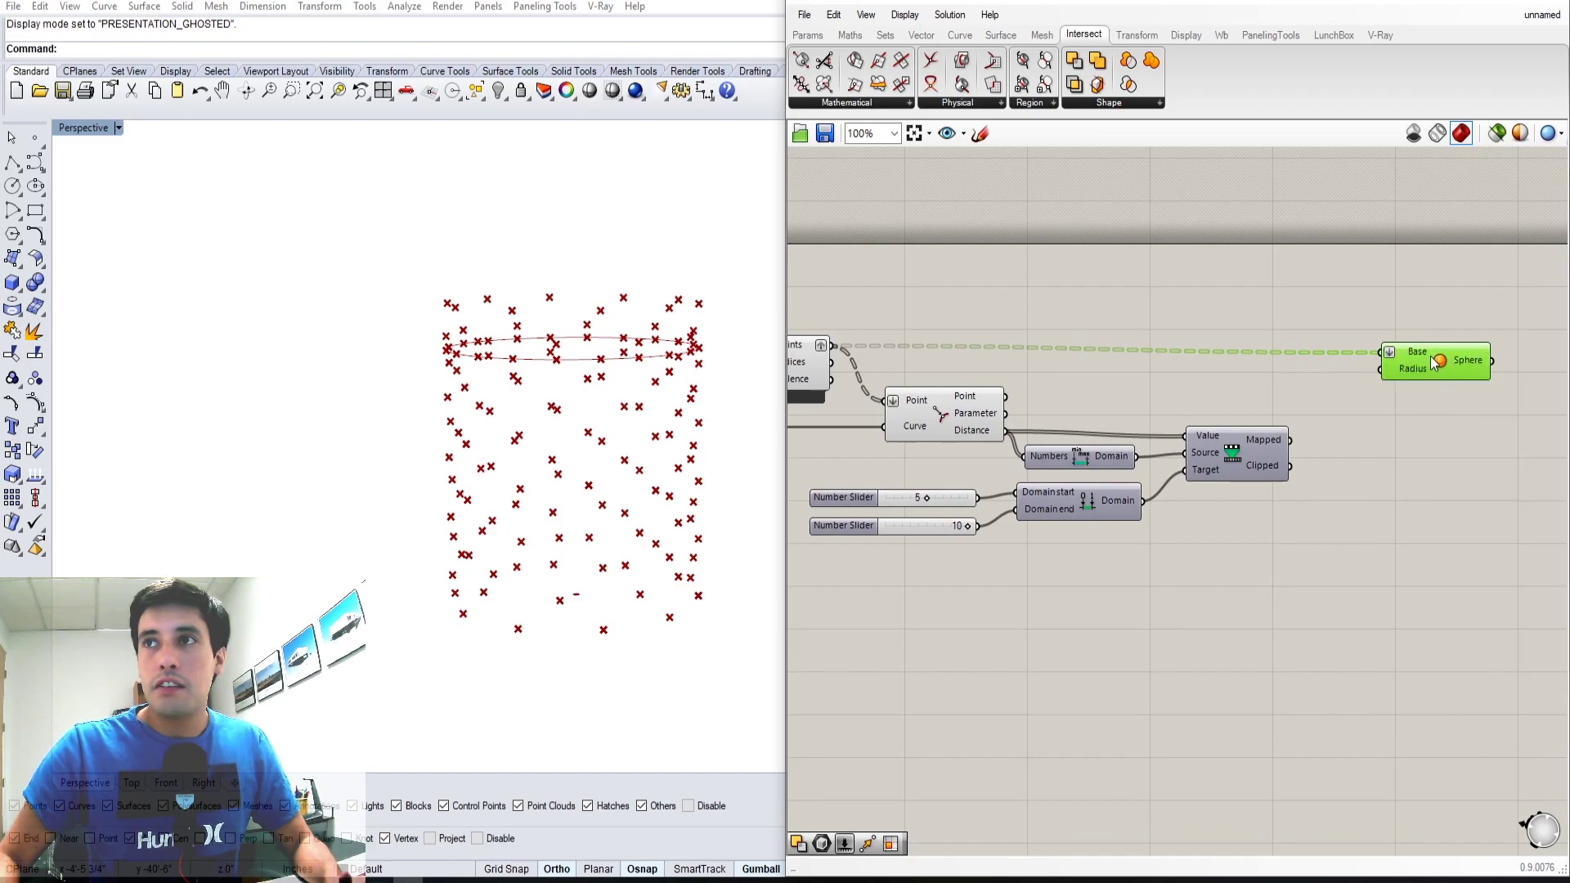
{"action": "left_click_drag", "start_coordinate": [1433, 357], "coordinate": [1436, 360]}
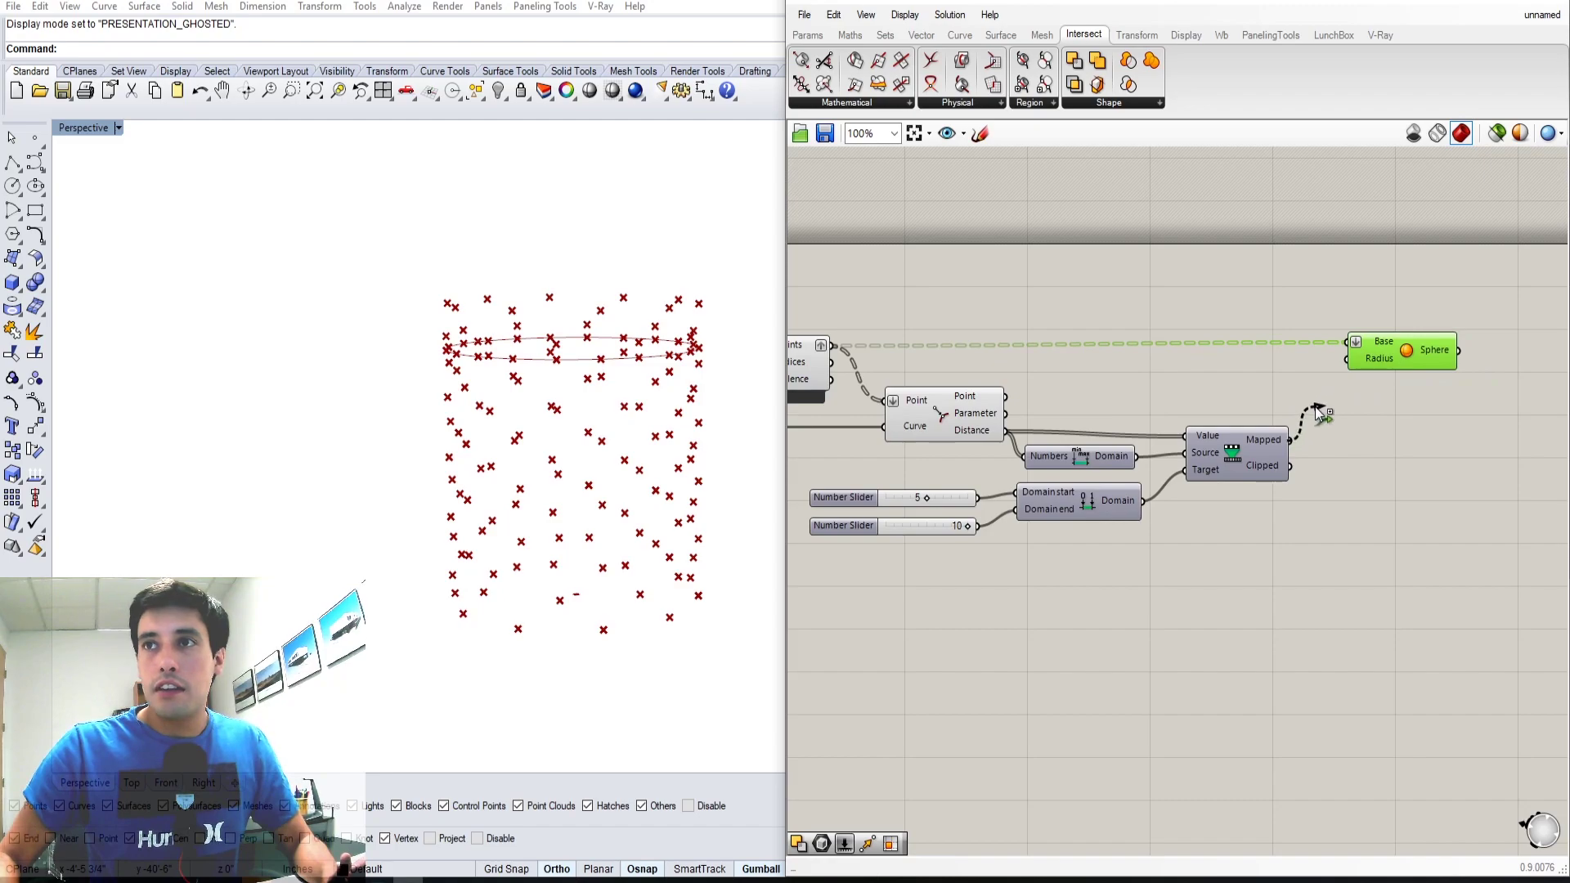
{"action": "left_click_drag", "start_coordinate": [1289, 442], "coordinate": [1339, 376]}
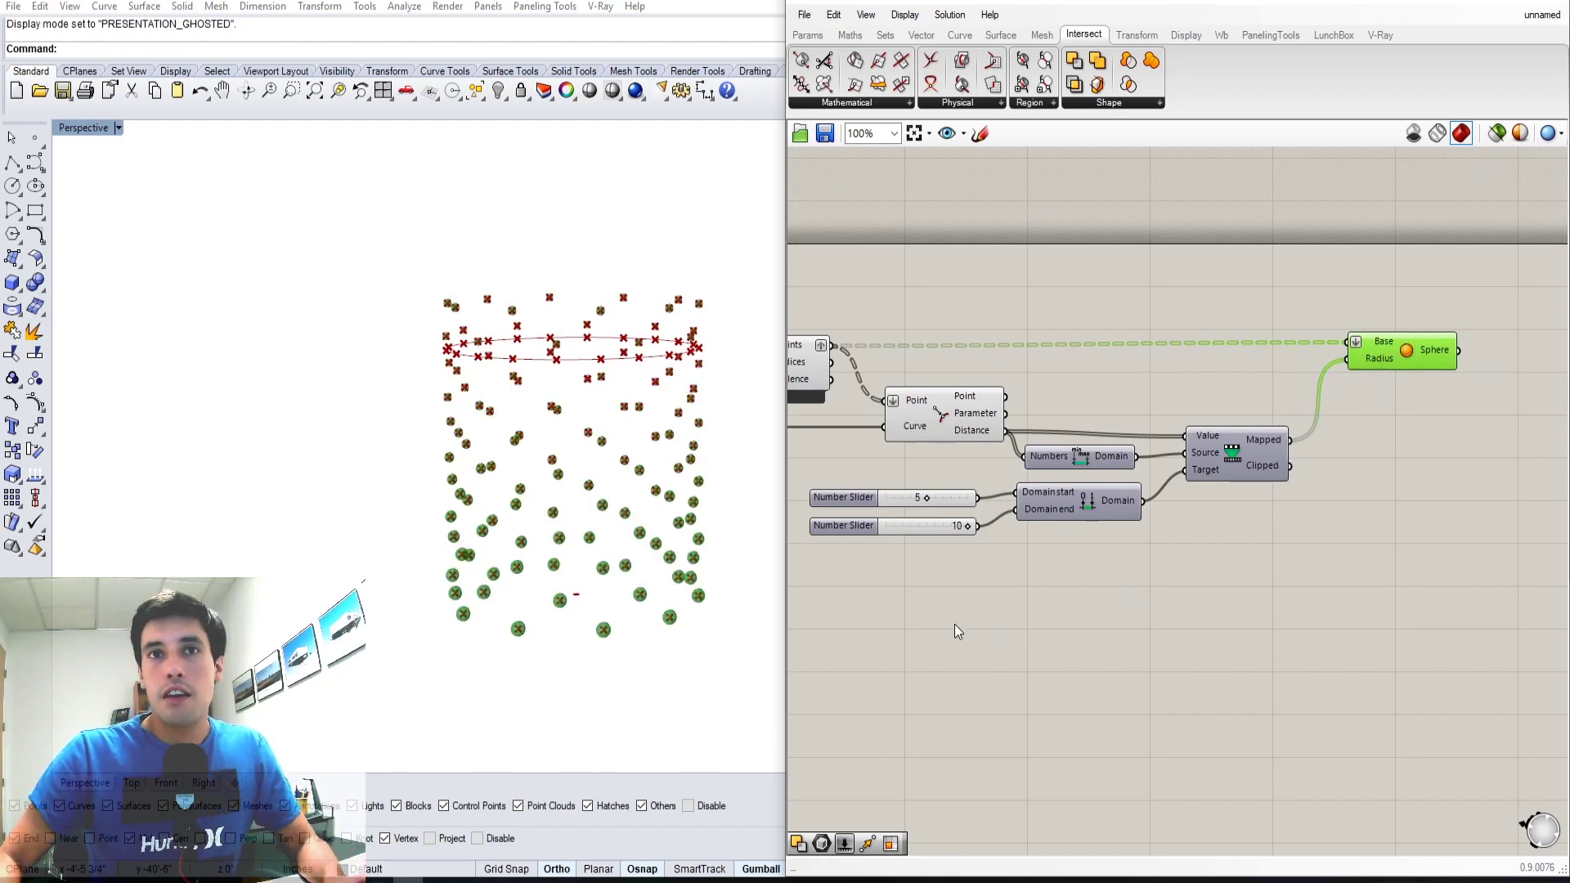
{"action": "right_click_drag", "start_coordinate": [569, 520], "coordinate": [548, 463]}
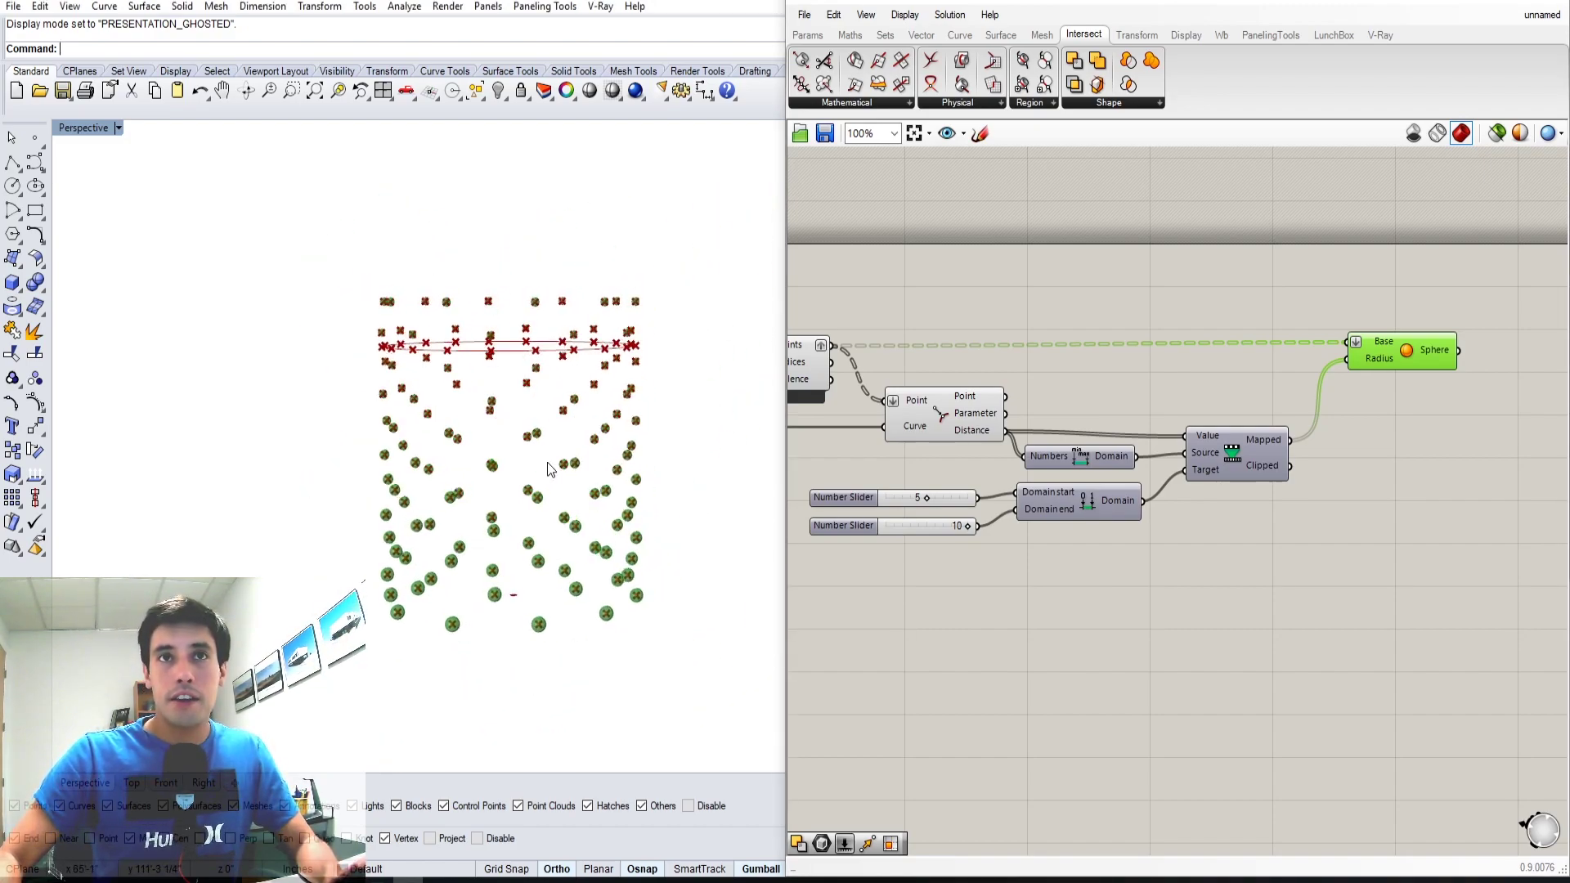
Set the Domain start slider of Construct Domain to 3
{"action": "right_click_drag", "start_coordinate": [960, 603], "coordinate": [1012, 599]}
{"action": "scroll", "coordinate": [1166, 473], "scroll_direction": "up", "scroll_amount": 4}
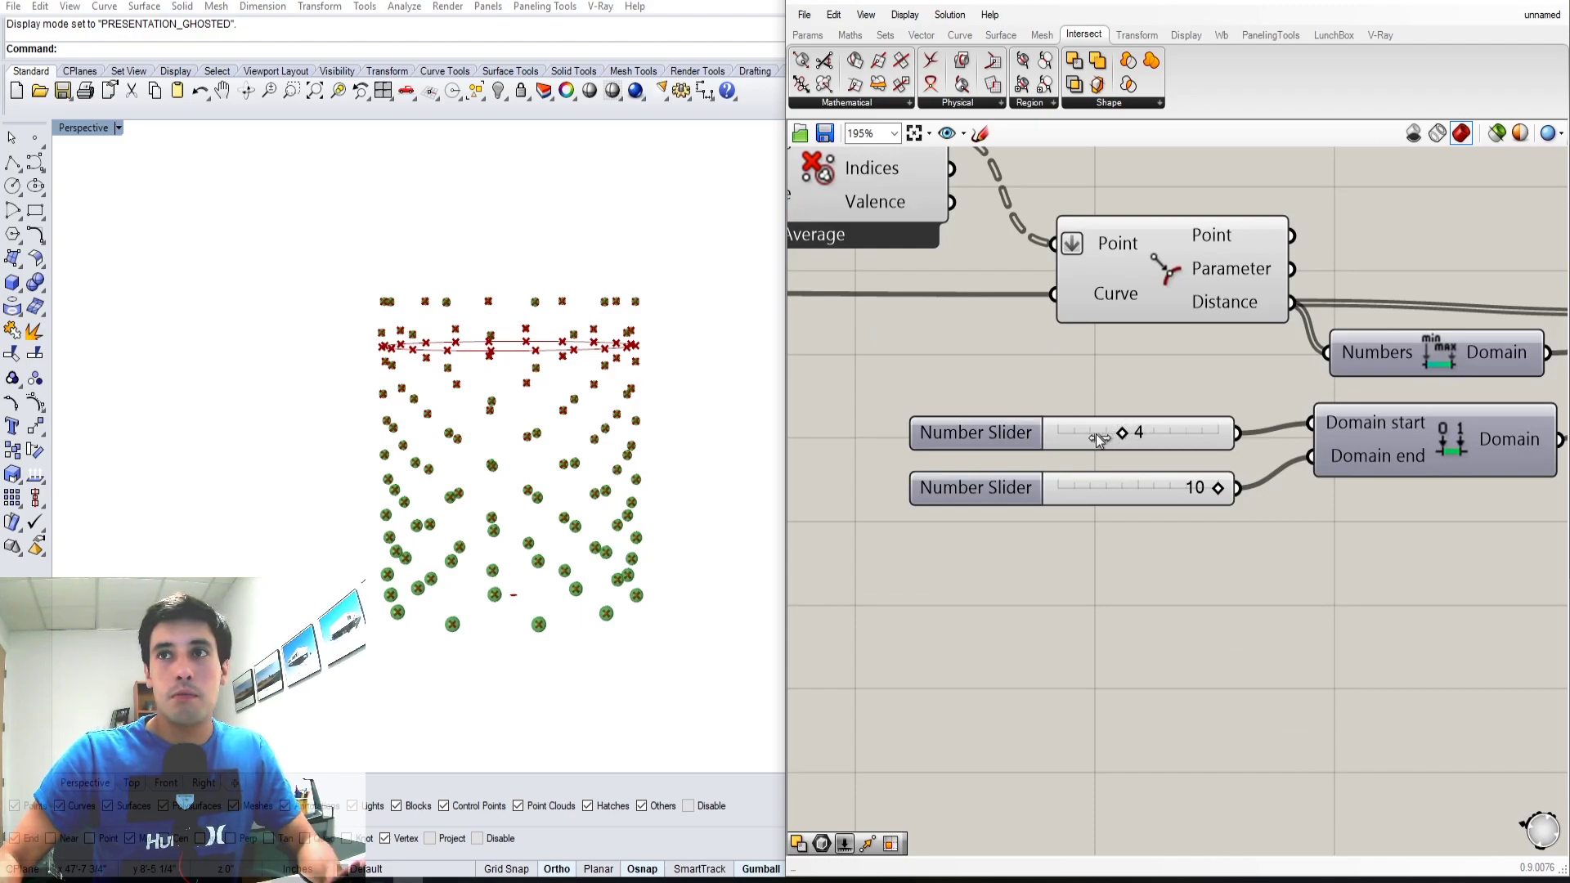
{"action": "left_click_drag", "start_coordinate": [1097, 439], "coordinate": [1104, 438]}
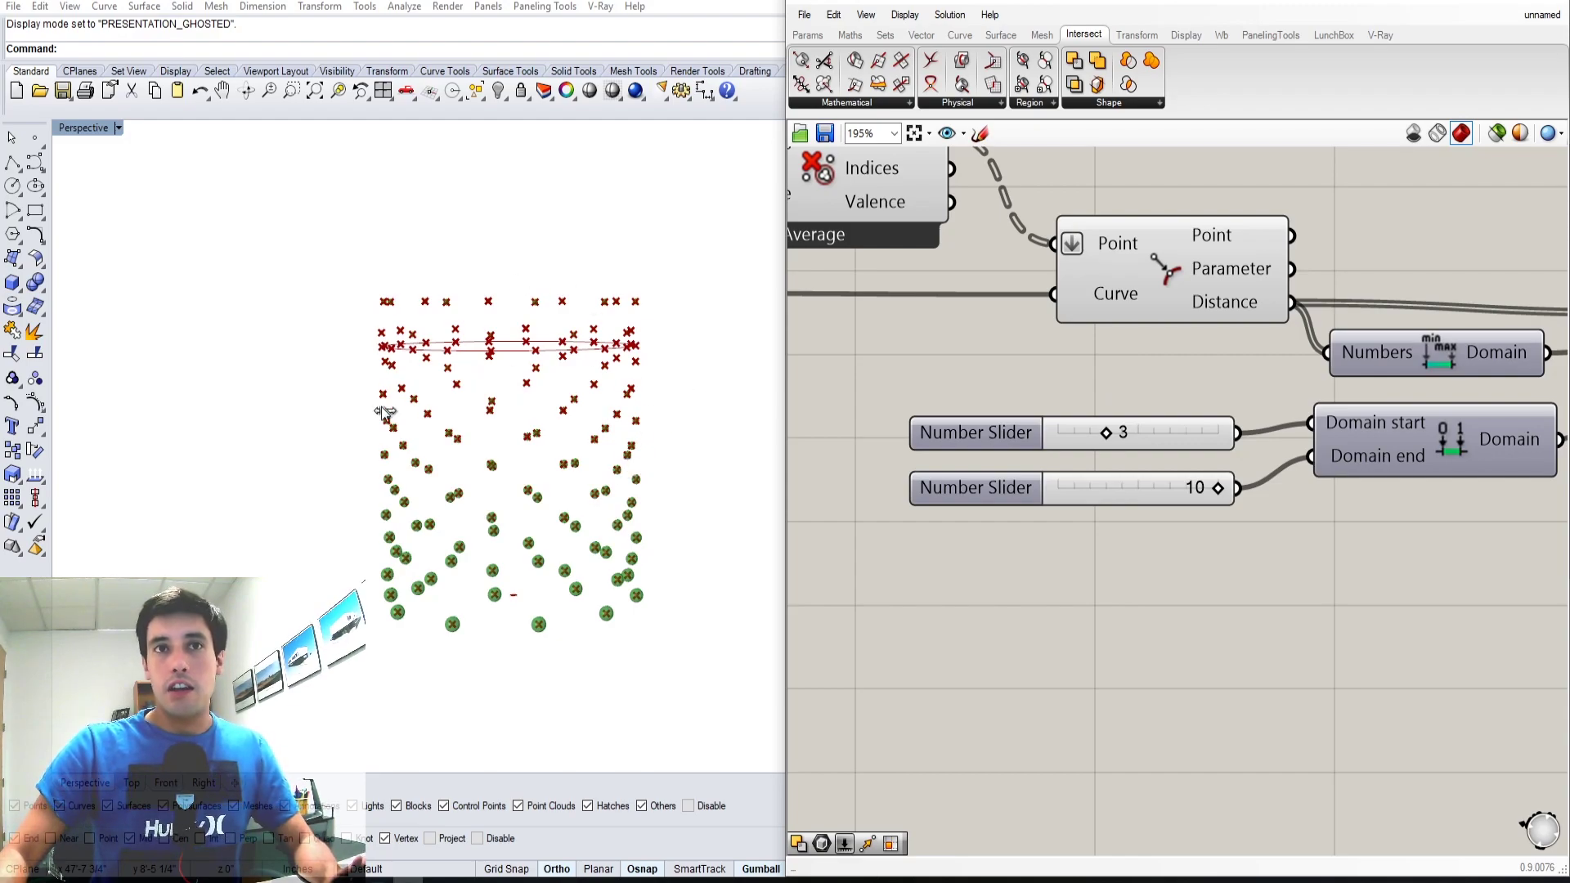
Set the number slider that controls the height of the attractor circle to 18
{"action": "right_click_drag", "start_coordinate": [1533, 408], "coordinate": [1422, 408]}
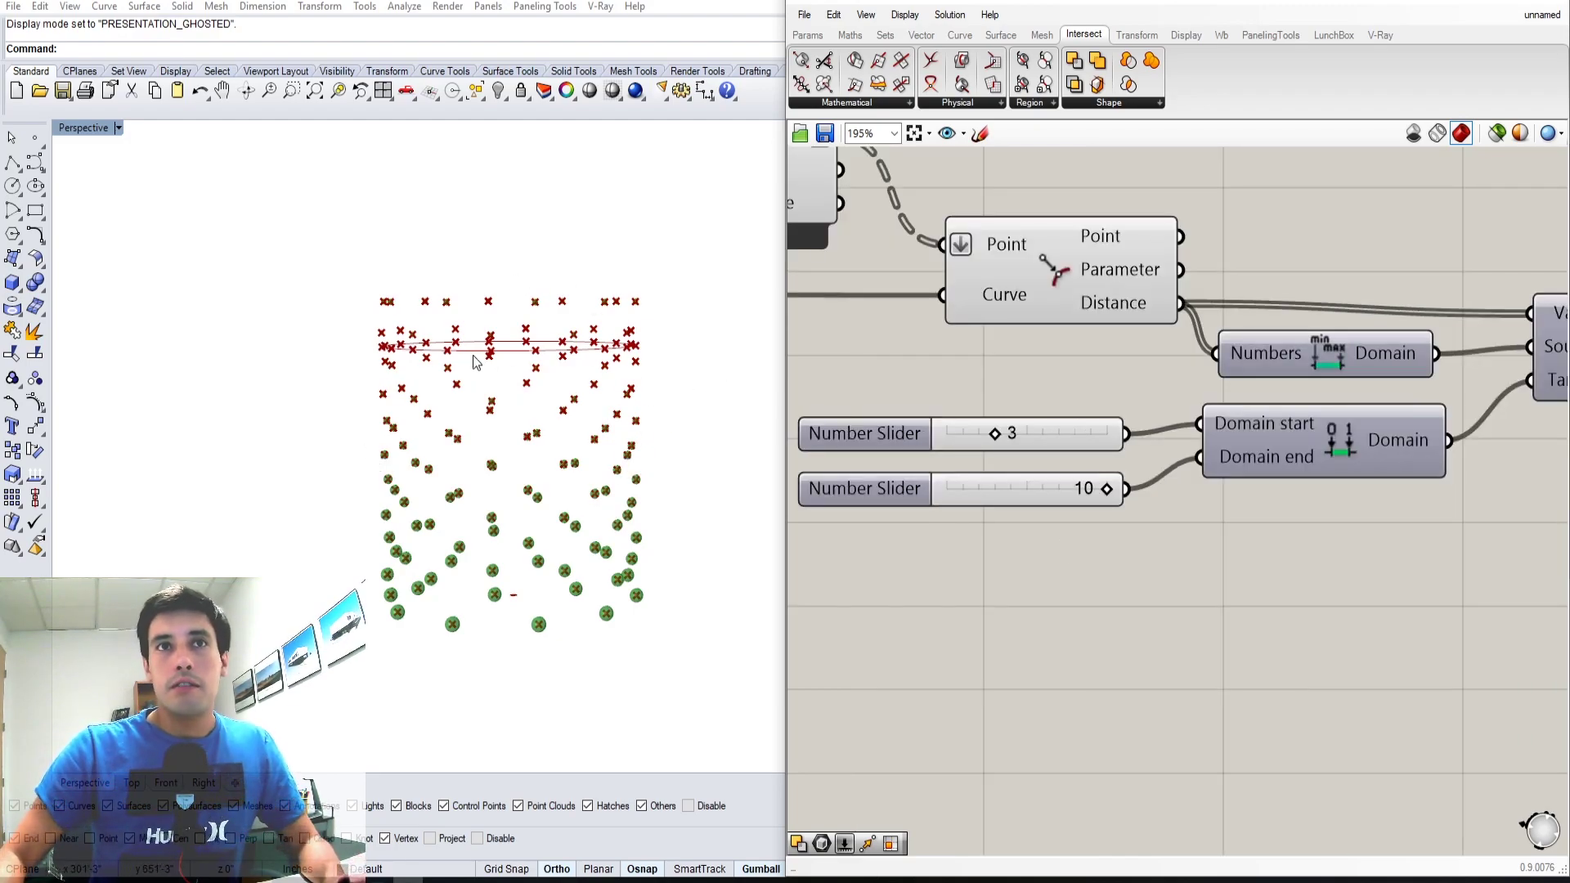
{"action": "right_click_drag", "start_coordinate": [884, 417], "coordinate": [1155, 418]}
{"action": "scroll", "coordinate": [1055, 419], "scroll_direction": "down", "scroll_amount": 1}
{"action": "right_click_drag", "start_coordinate": [908, 421], "coordinate": [1542, 521]}
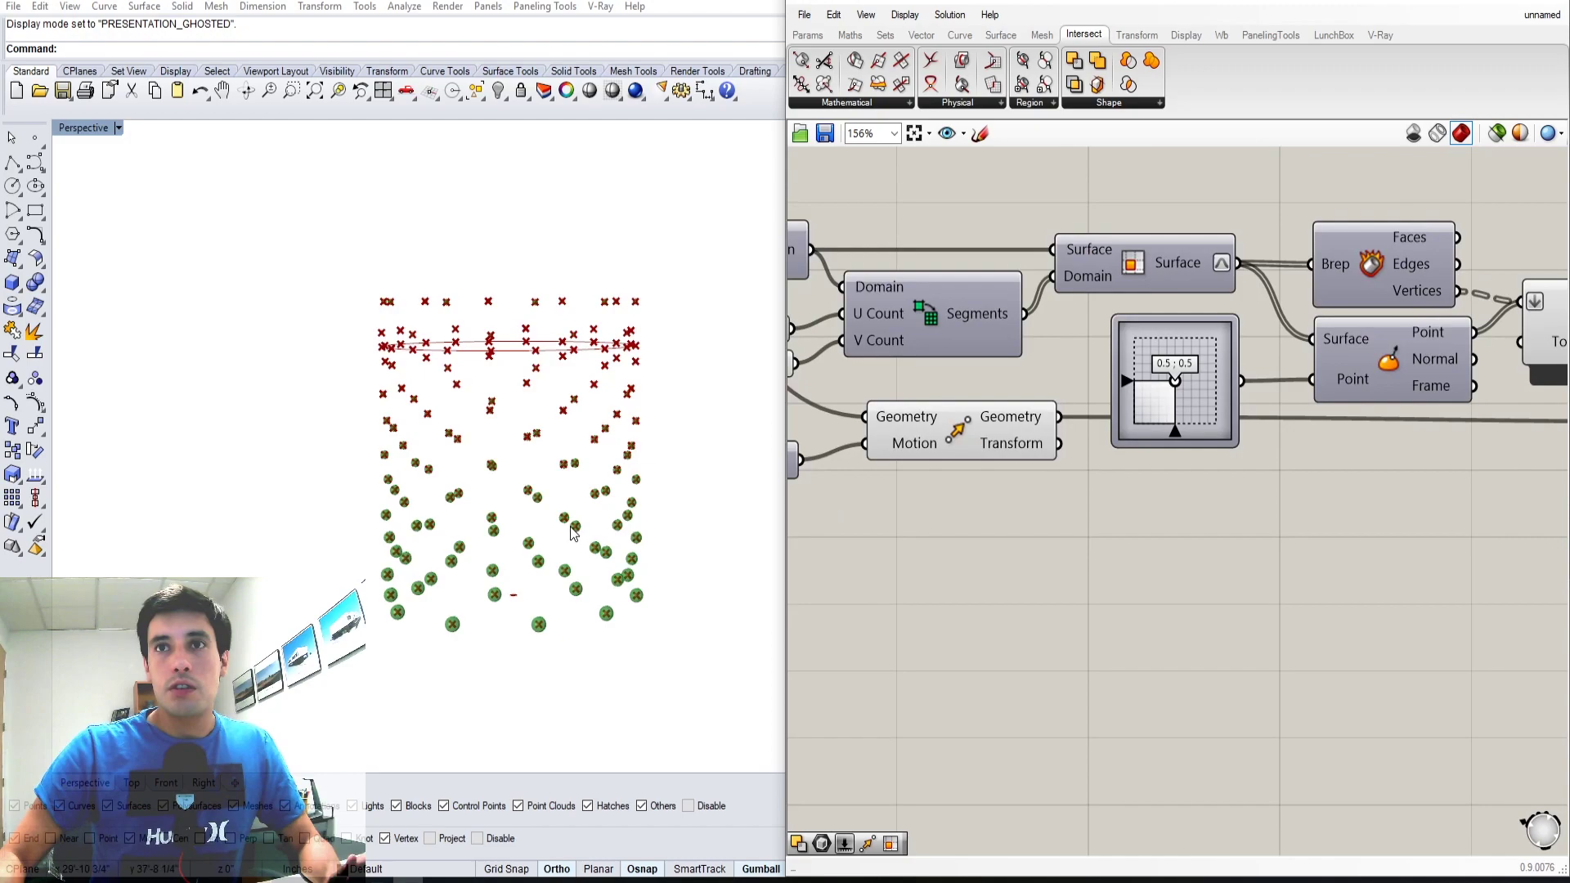
{"action": "scroll", "coordinate": [940, 528], "scroll_direction": "down", "scroll_amount": 2}
{"action": "right_click_drag", "start_coordinate": [940, 527], "coordinate": [1272, 518]}
{"action": "scroll", "coordinate": [1067, 474], "scroll_direction": "up", "scroll_amount": 3}
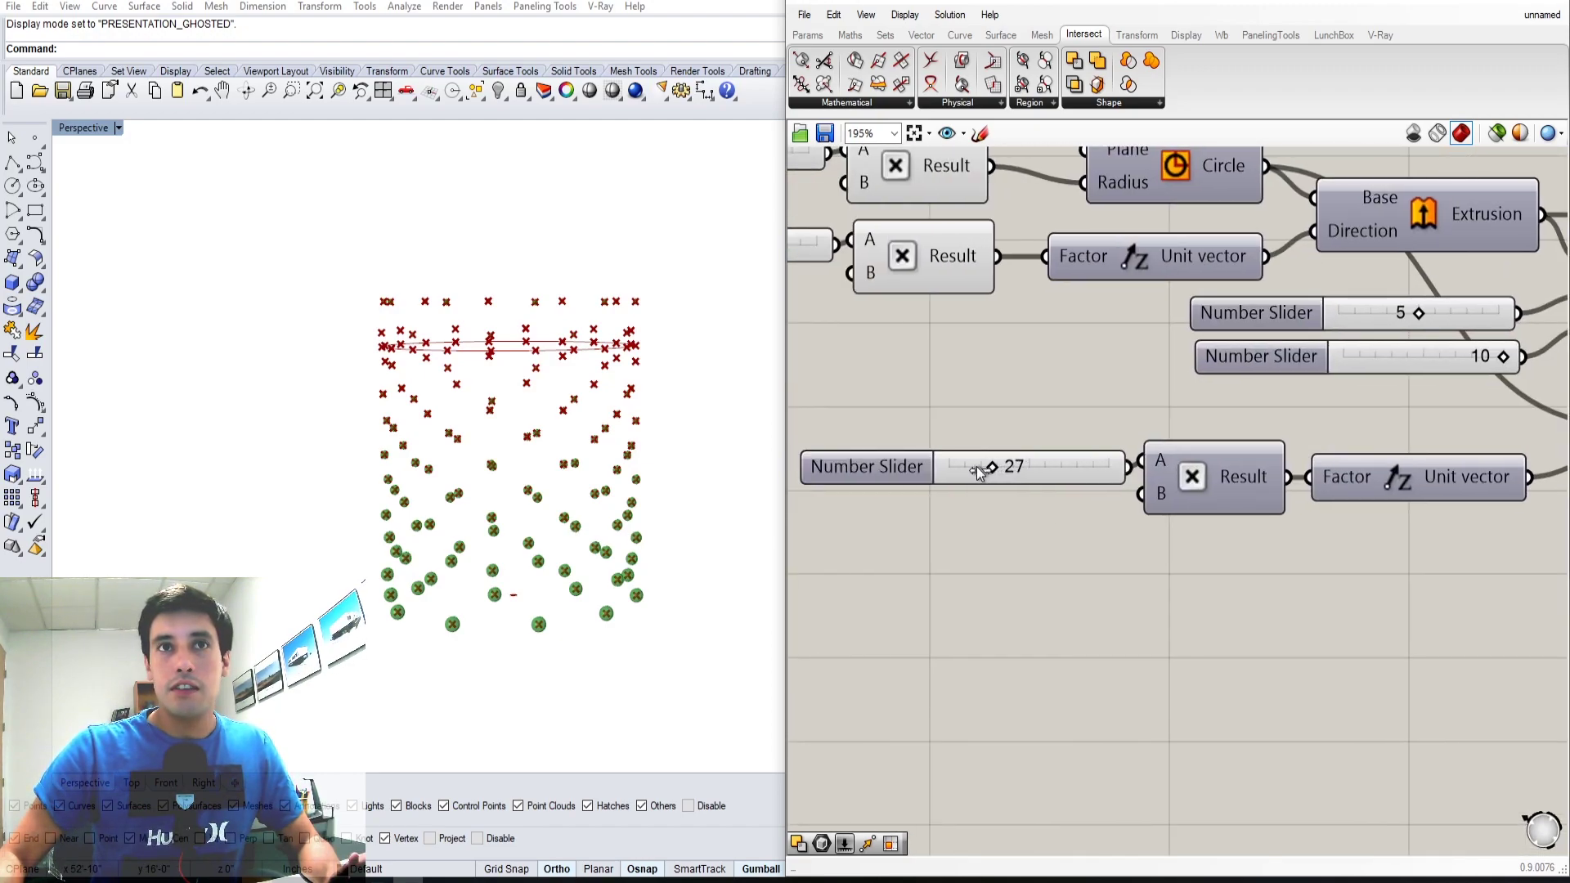
{"action": "left_click", "coordinate": [976, 467]}
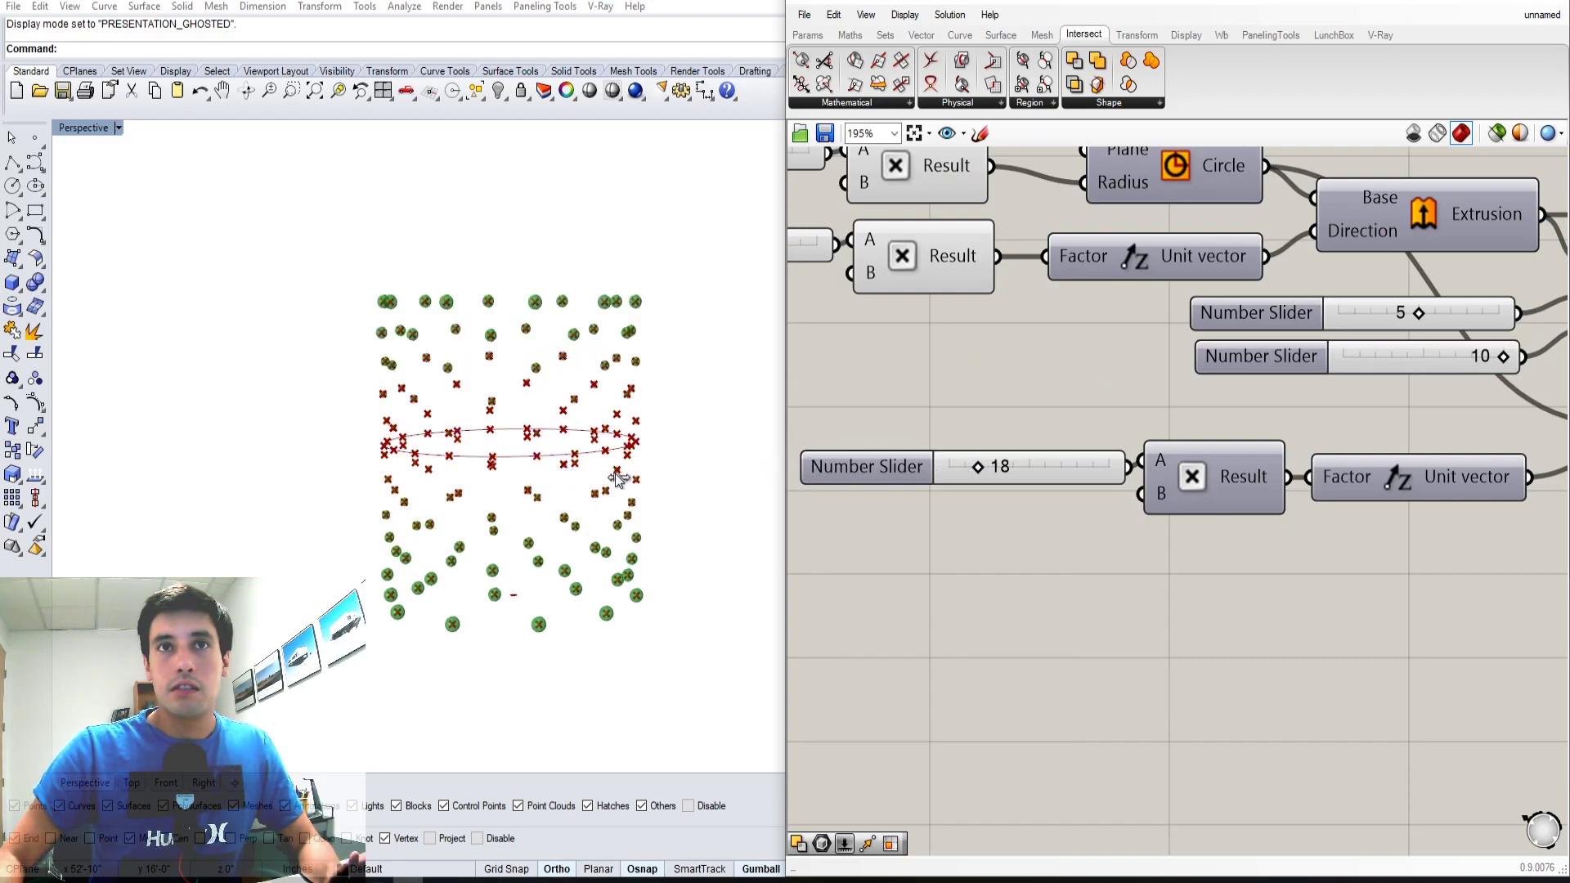
{"action": "left_click", "coordinate": [965, 566]}
Set the Domain start slider of Construct Domain to 10 and the Domain end slider to 5
{"action": "scroll", "coordinate": [1063, 562], "scroll_direction": "down", "scroll_amount": 4}
{"action": "right_click_drag", "start_coordinate": [1359, 597], "coordinate": [986, 606]}
{"action": "right_click_drag", "start_coordinate": [1209, 600], "coordinate": [912, 510]}
{"action": "scroll", "coordinate": [1156, 506], "scroll_direction": "up", "scroll_amount": 3}
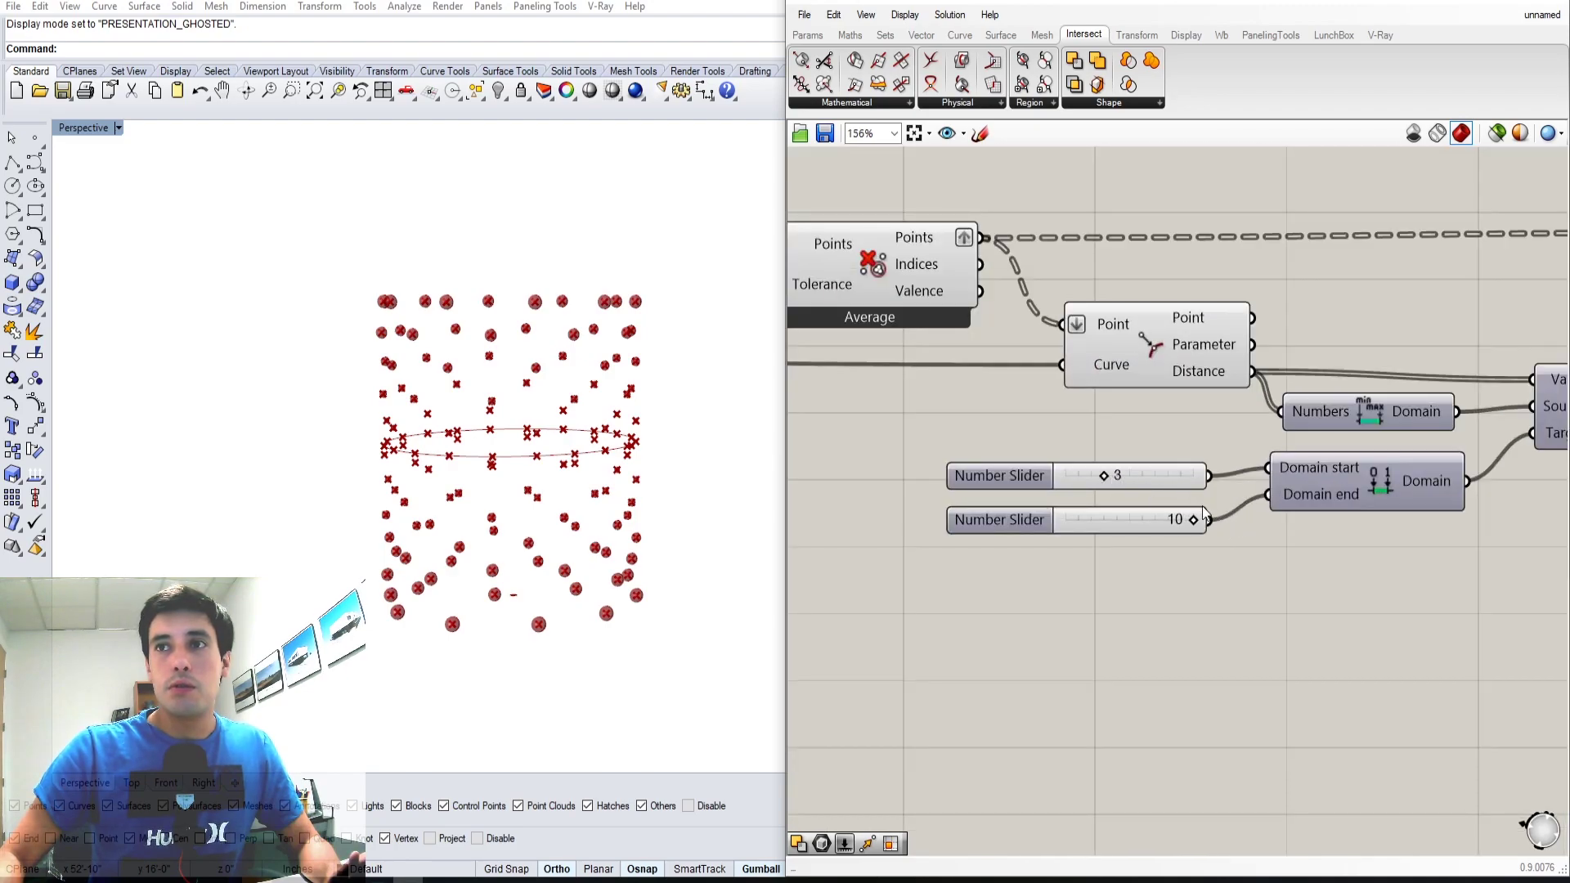
{"action": "double_click", "coordinate": [1121, 479]}
{"action": "type", "text": "10"}
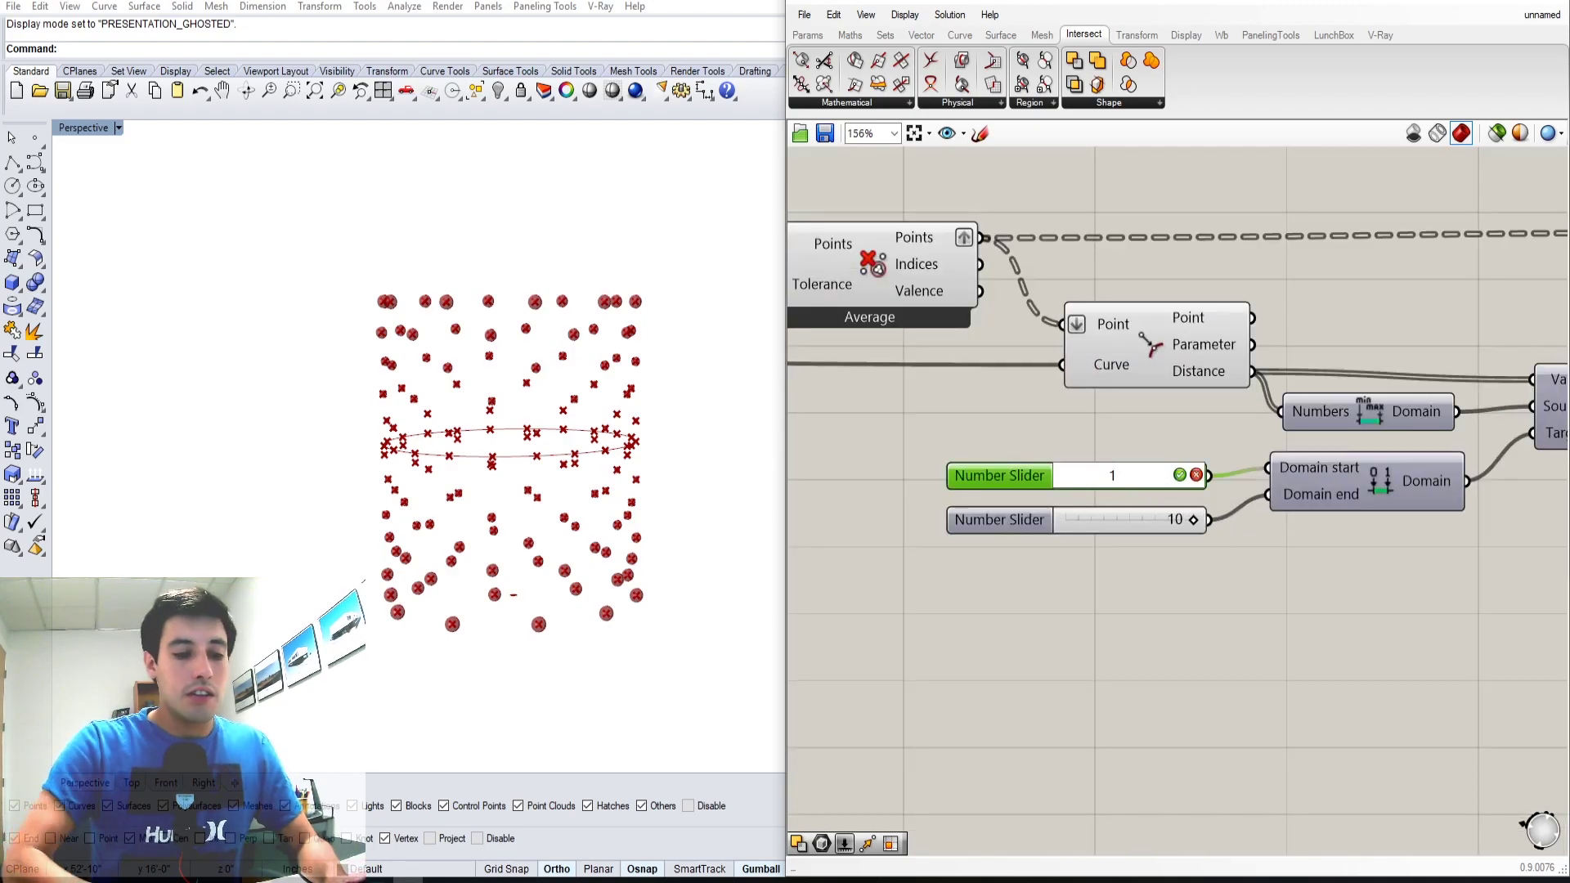
{"action": "key", "text": "Return"}
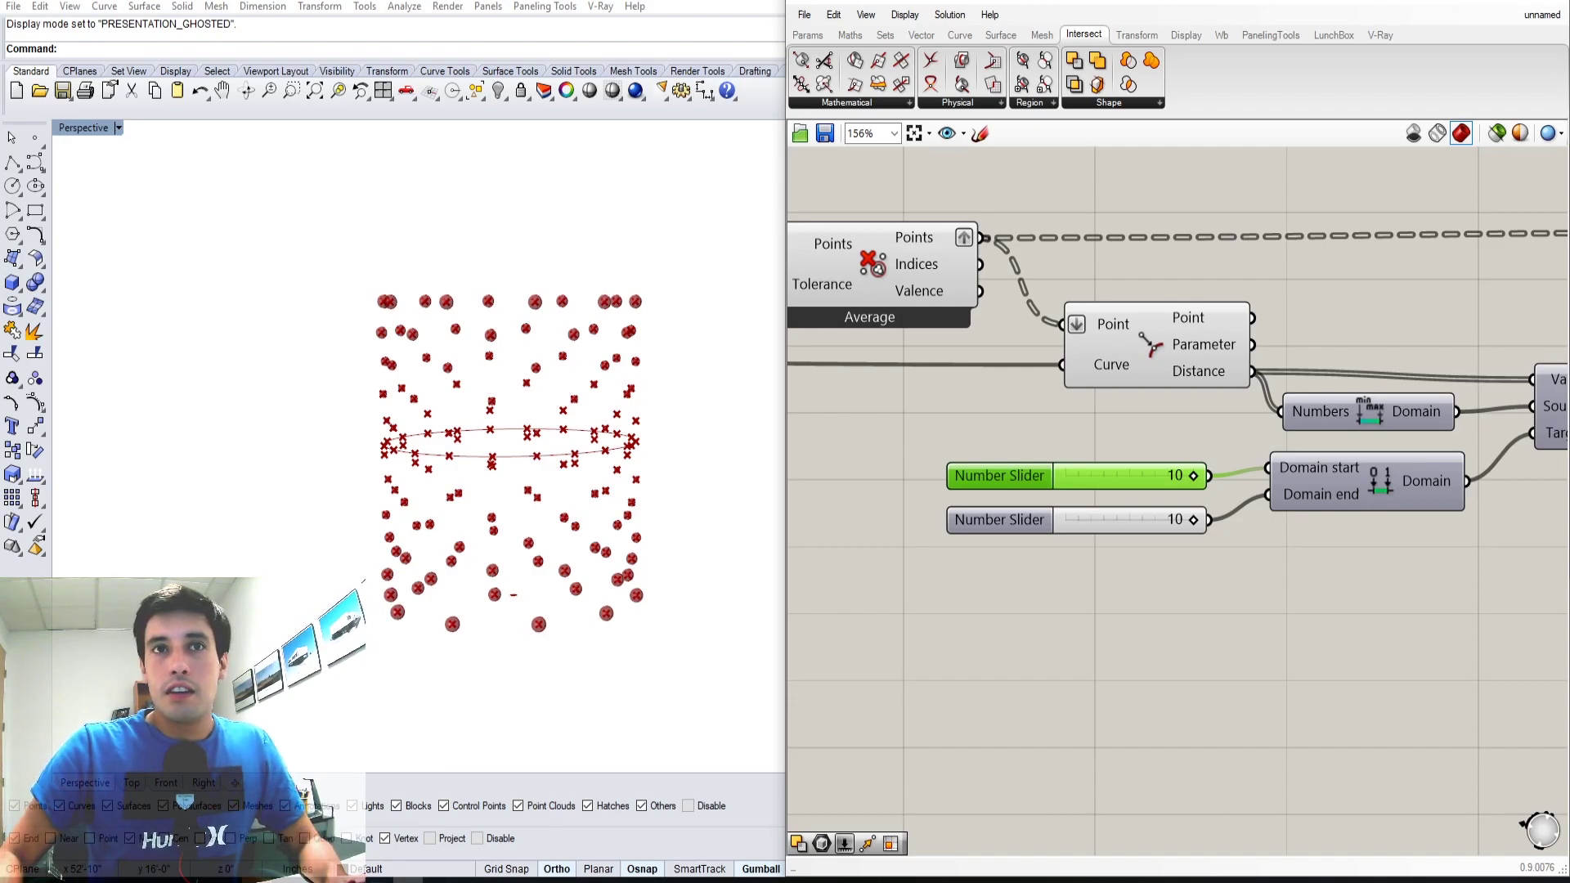
{"action": "double_click", "coordinate": [1186, 519]}
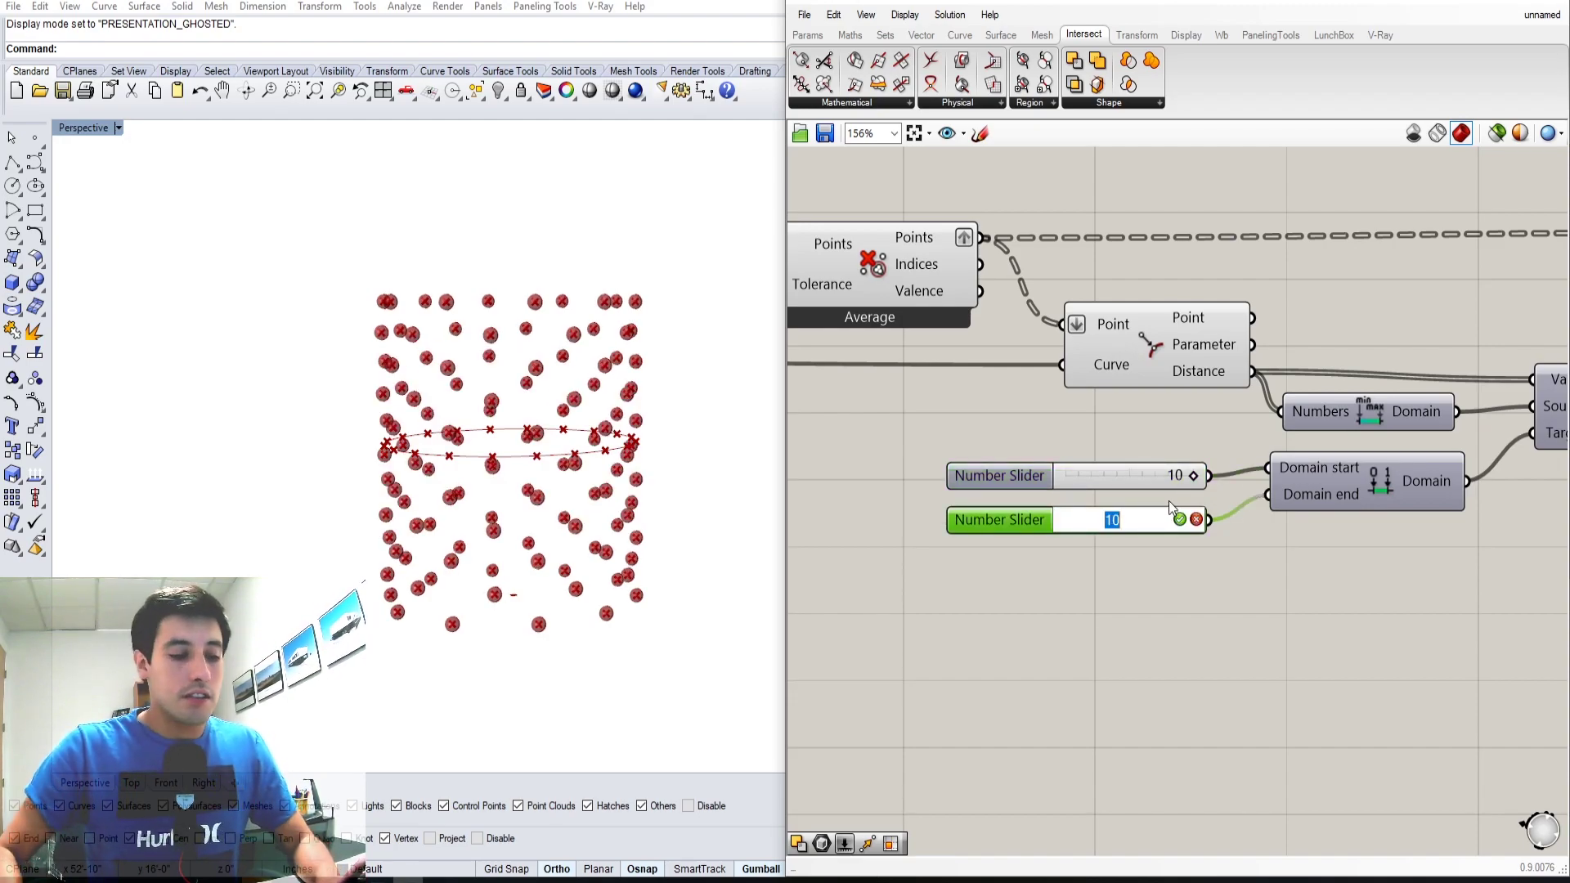
{"action": "type", "text": "5"}
{"action": "key", "text": "Return"}
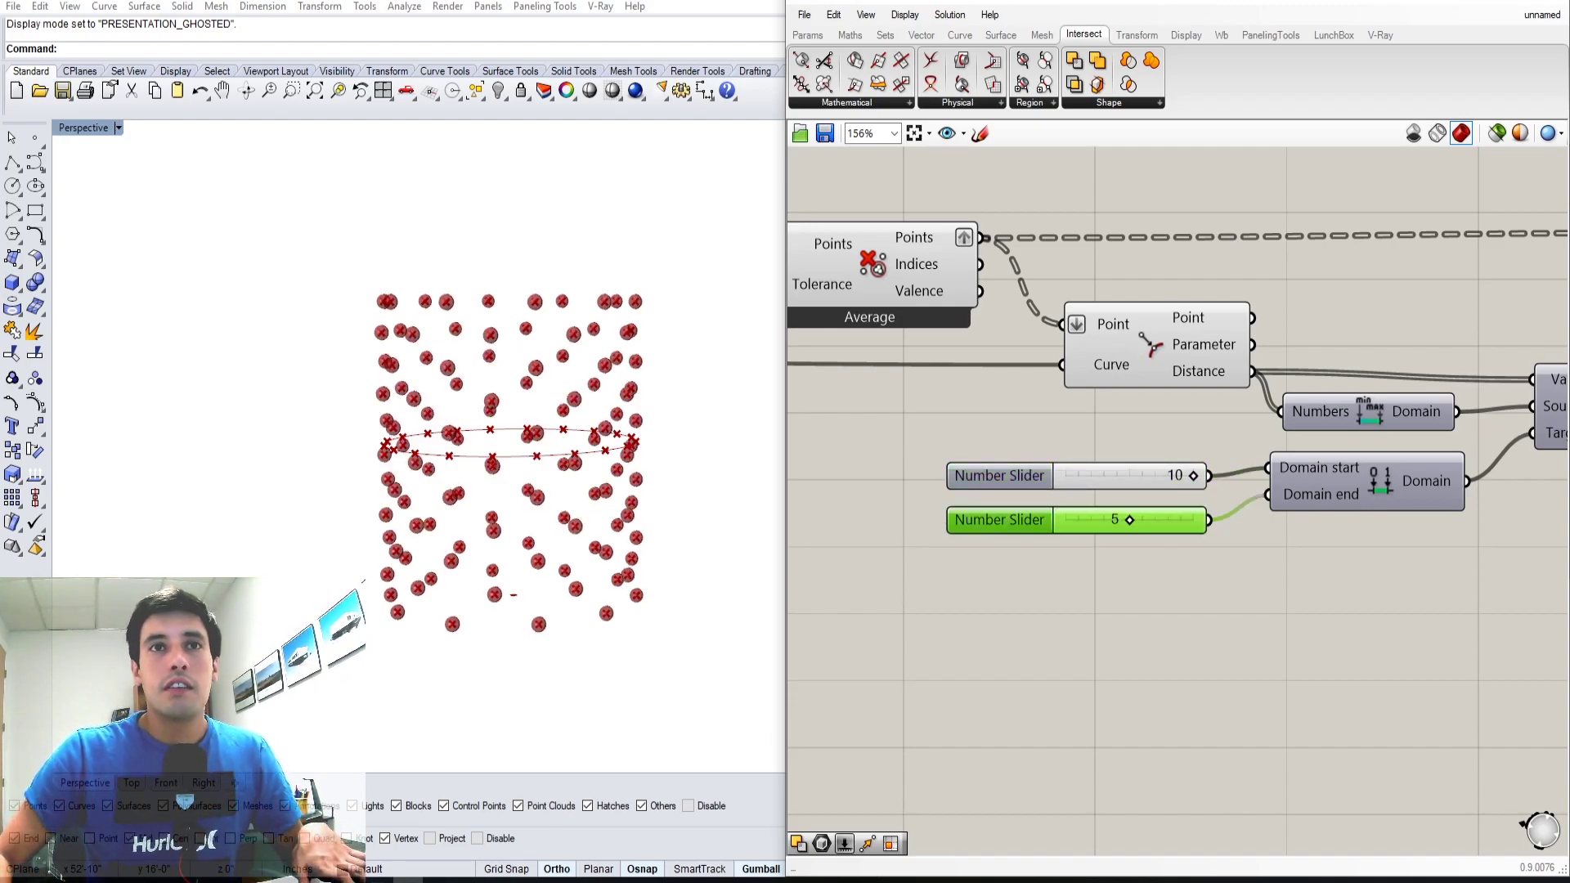
Raise the Domain start slider of Construct Domain to 30
{"action": "right_click_drag", "start_coordinate": [462, 424], "coordinate": [550, 434]}
{"action": "scroll", "coordinate": [526, 480], "scroll_direction": "up", "scroll_amount": 2}
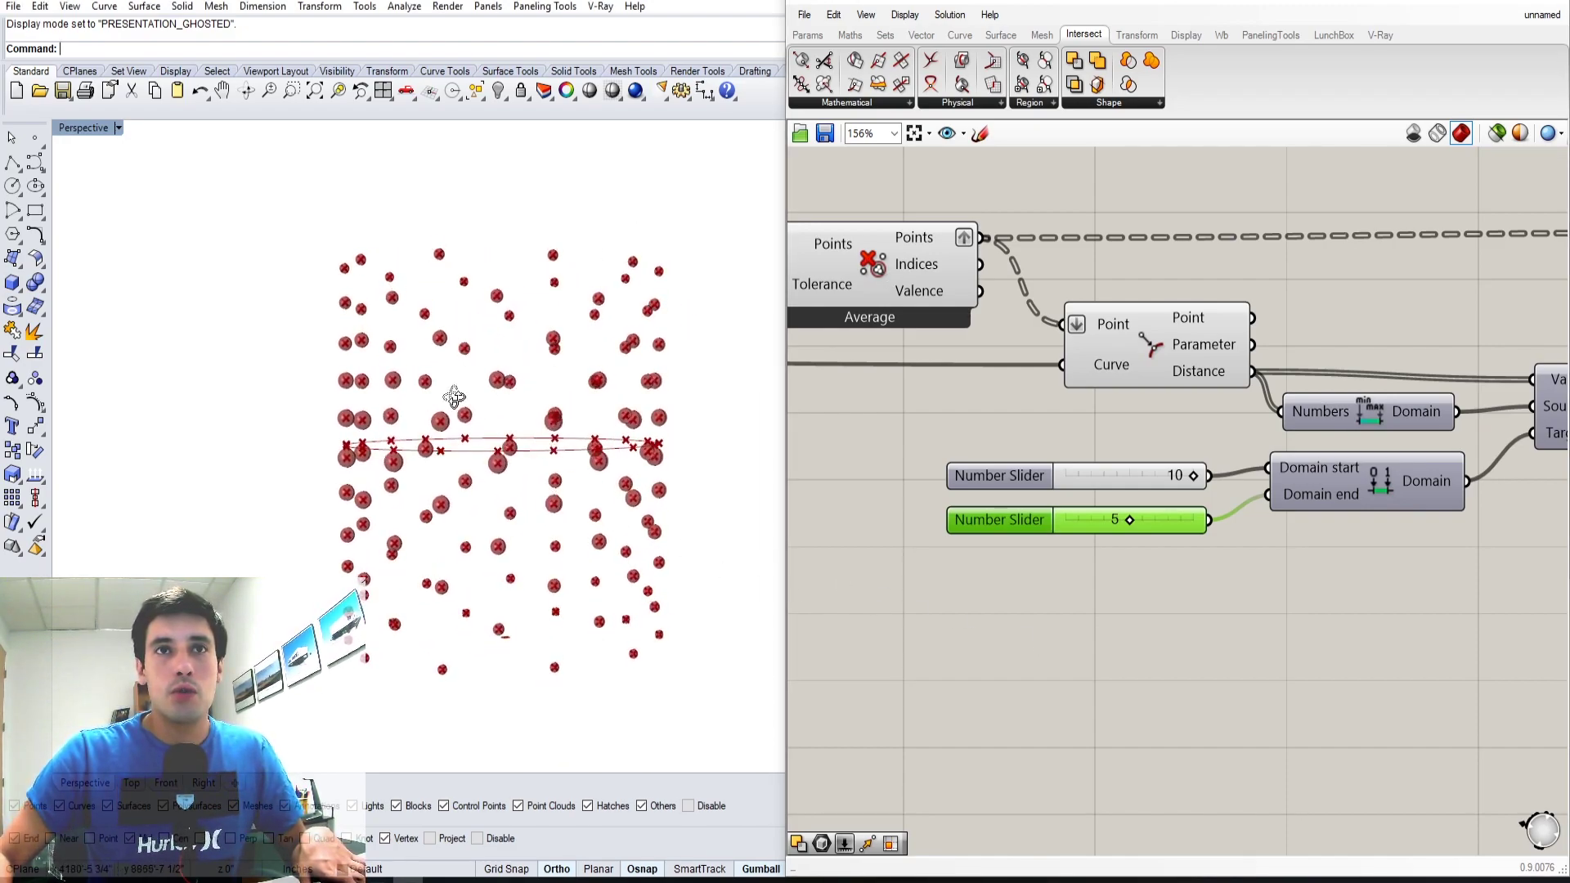
{"action": "right_click_drag", "start_coordinate": [455, 398], "coordinate": [553, 252]}
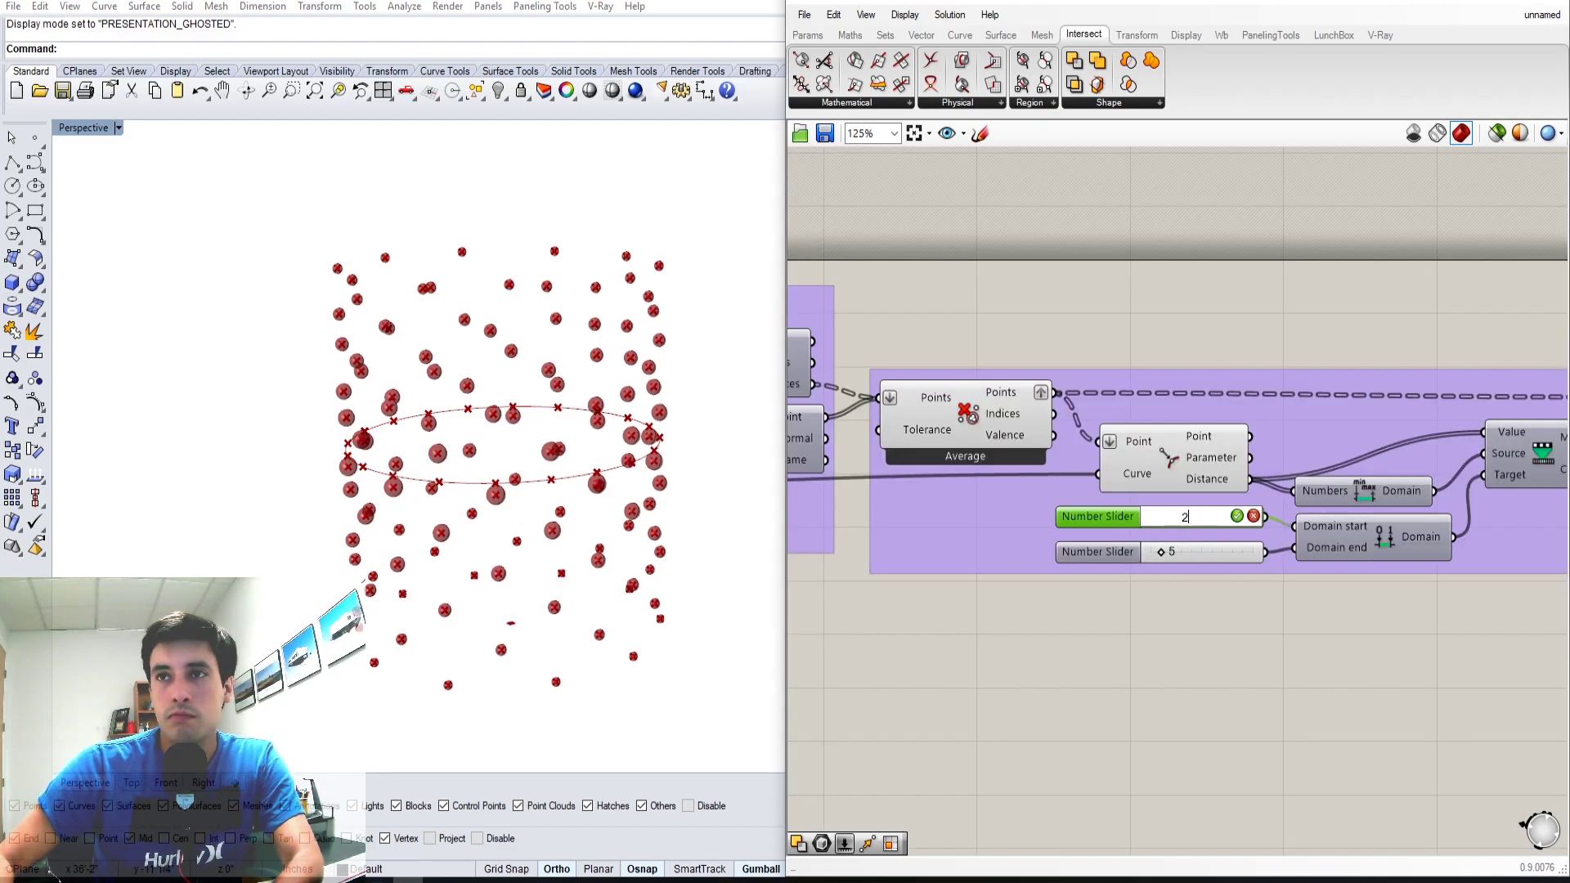
{"action": "right_click_drag", "start_coordinate": [518, 541], "coordinate": [572, 515]}
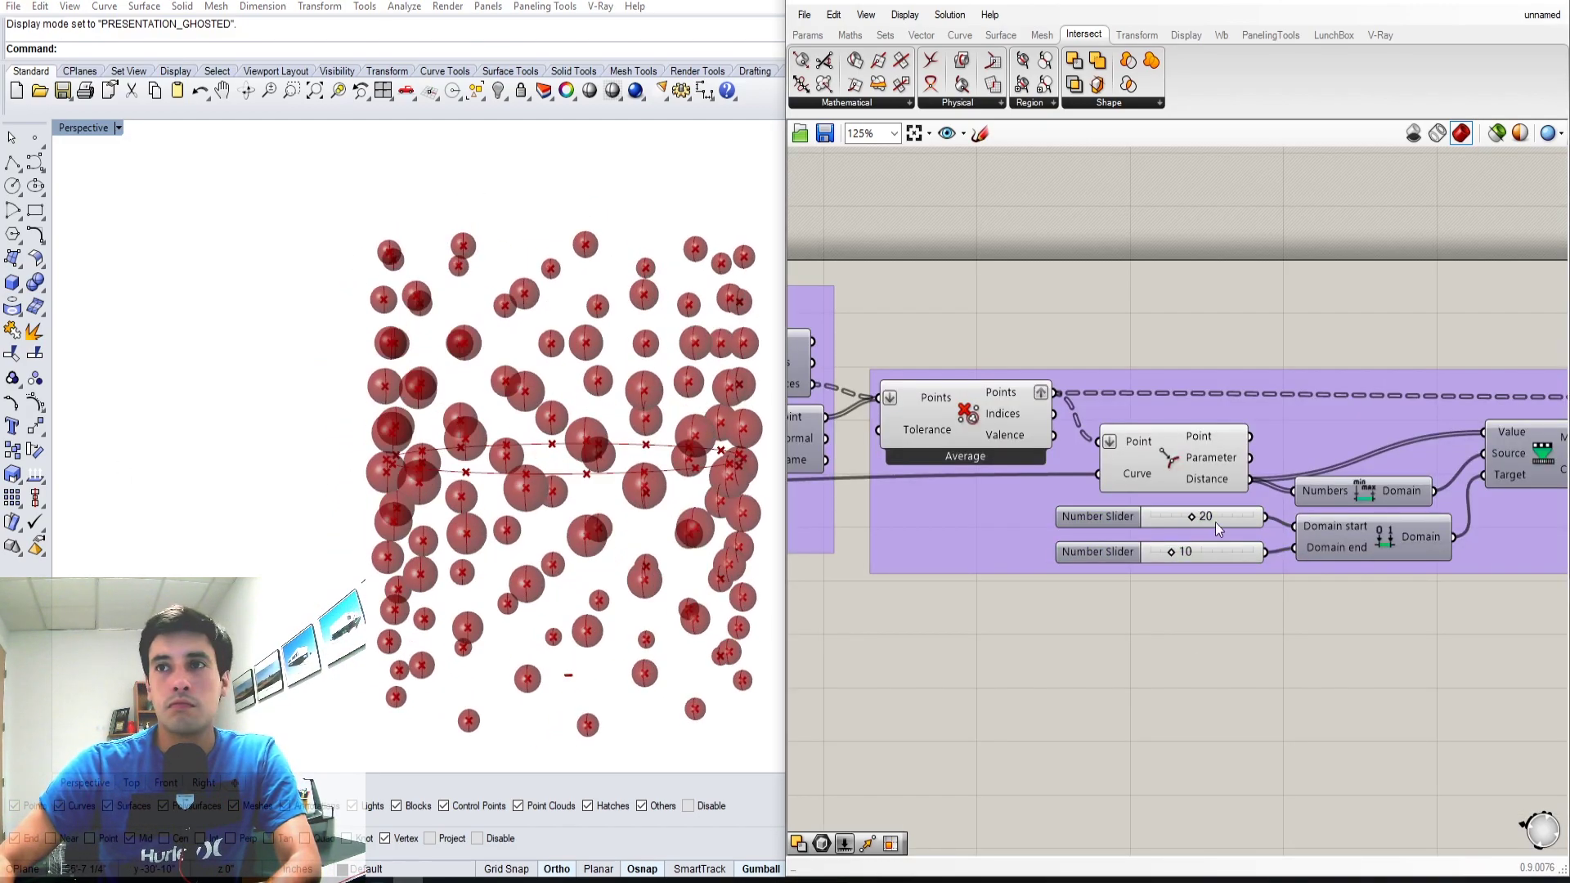
{"action": "left_click_drag", "start_coordinate": [1191, 517], "coordinate": [1203, 517]}
{"action": "right_click_drag", "start_coordinate": [515, 491], "coordinate": [588, 499]}
{"action": "left_click_drag", "start_coordinate": [1202, 517], "coordinate": [1213, 517]}
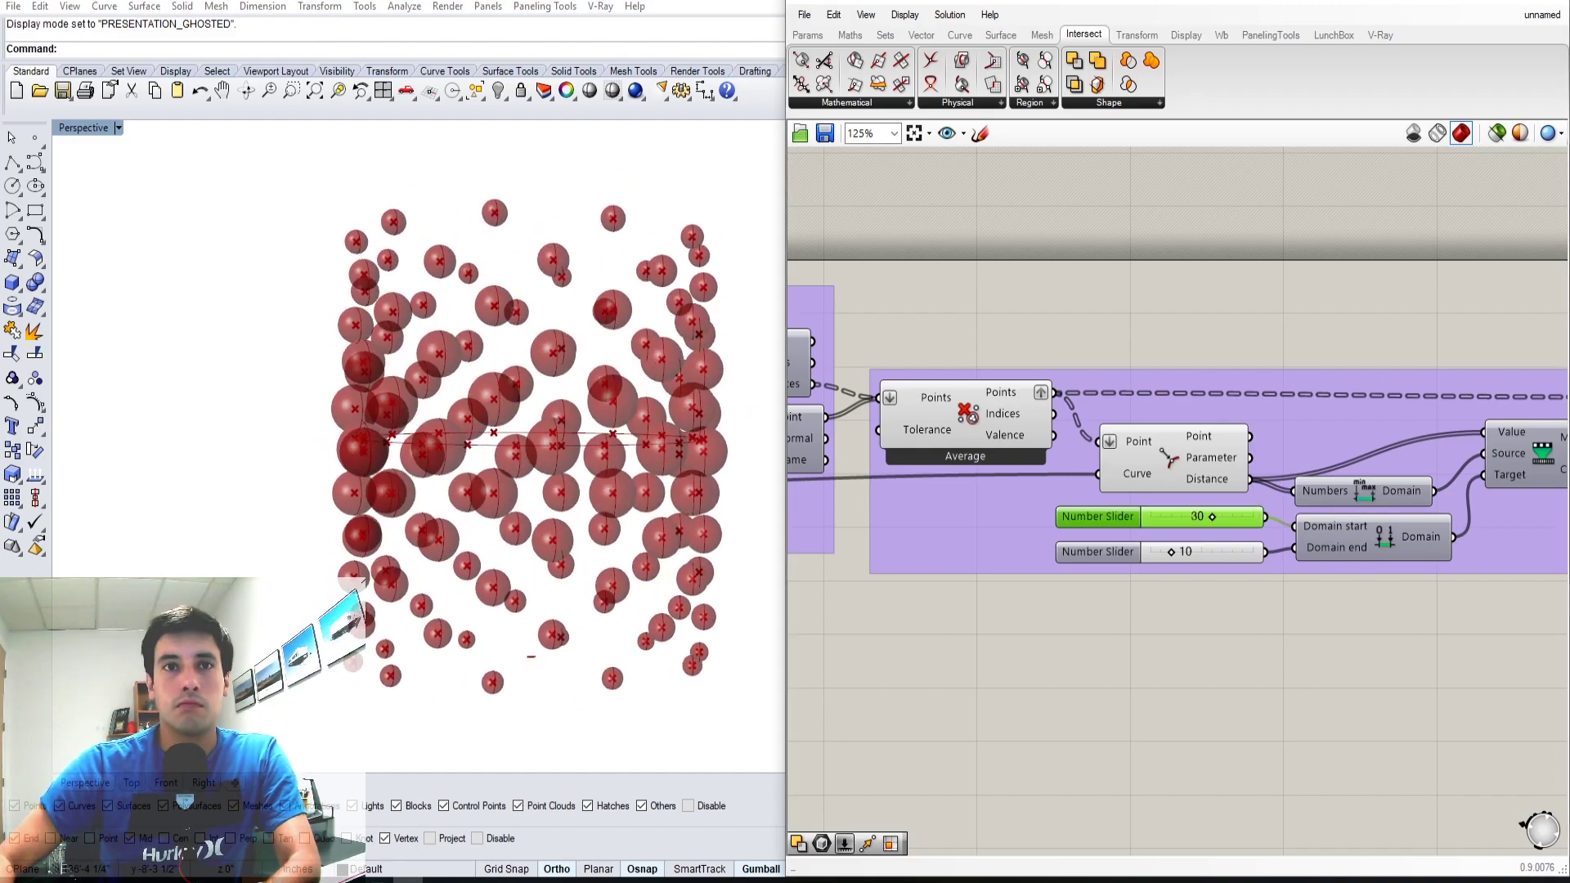
Add a surface Offset component above the cylinder group and connect the Extrusion output to its Surface input
{"action": "right_click_drag", "start_coordinate": [524, 490], "coordinate": [564, 540]}
{"action": "scroll", "coordinate": [1145, 524], "scroll_direction": "down", "scroll_amount": 2}
{"action": "right_click_drag", "start_coordinate": [850, 544], "coordinate": [984, 619]}
{"action": "double_click", "coordinate": [1242, 355]}
{"action": "type", "text": "off"}
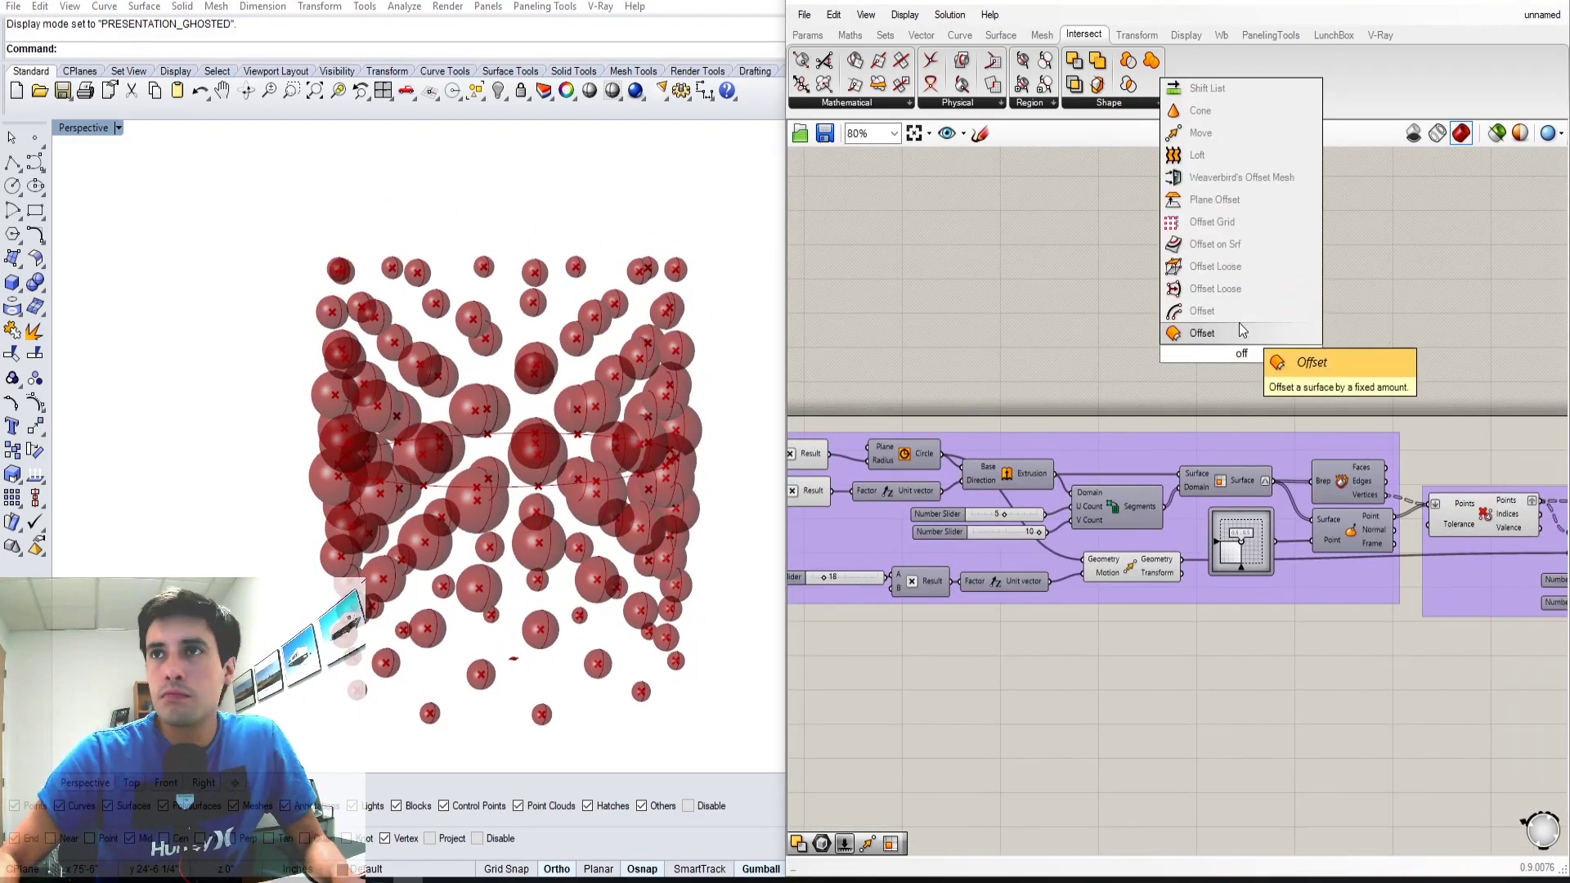
{"action": "left_click", "coordinate": [1239, 327]}
{"action": "right_click_drag", "start_coordinate": [524, 474], "coordinate": [548, 540]}
{"action": "right_click_drag", "start_coordinate": [1048, 416], "coordinate": [1020, 458]}
{"action": "left_click_drag", "start_coordinate": [1029, 516], "coordinate": [1172, 383]}
{"action": "left_click_drag", "start_coordinate": [1228, 410], "coordinate": [1142, 385]}
Add a number slider set to 3 beside the Offset component for its Distance input
{"action": "double_click", "coordinate": [985, 358]}
{"action": "type", "text": "3"}
{"action": "left_click", "coordinate": [956, 336]}
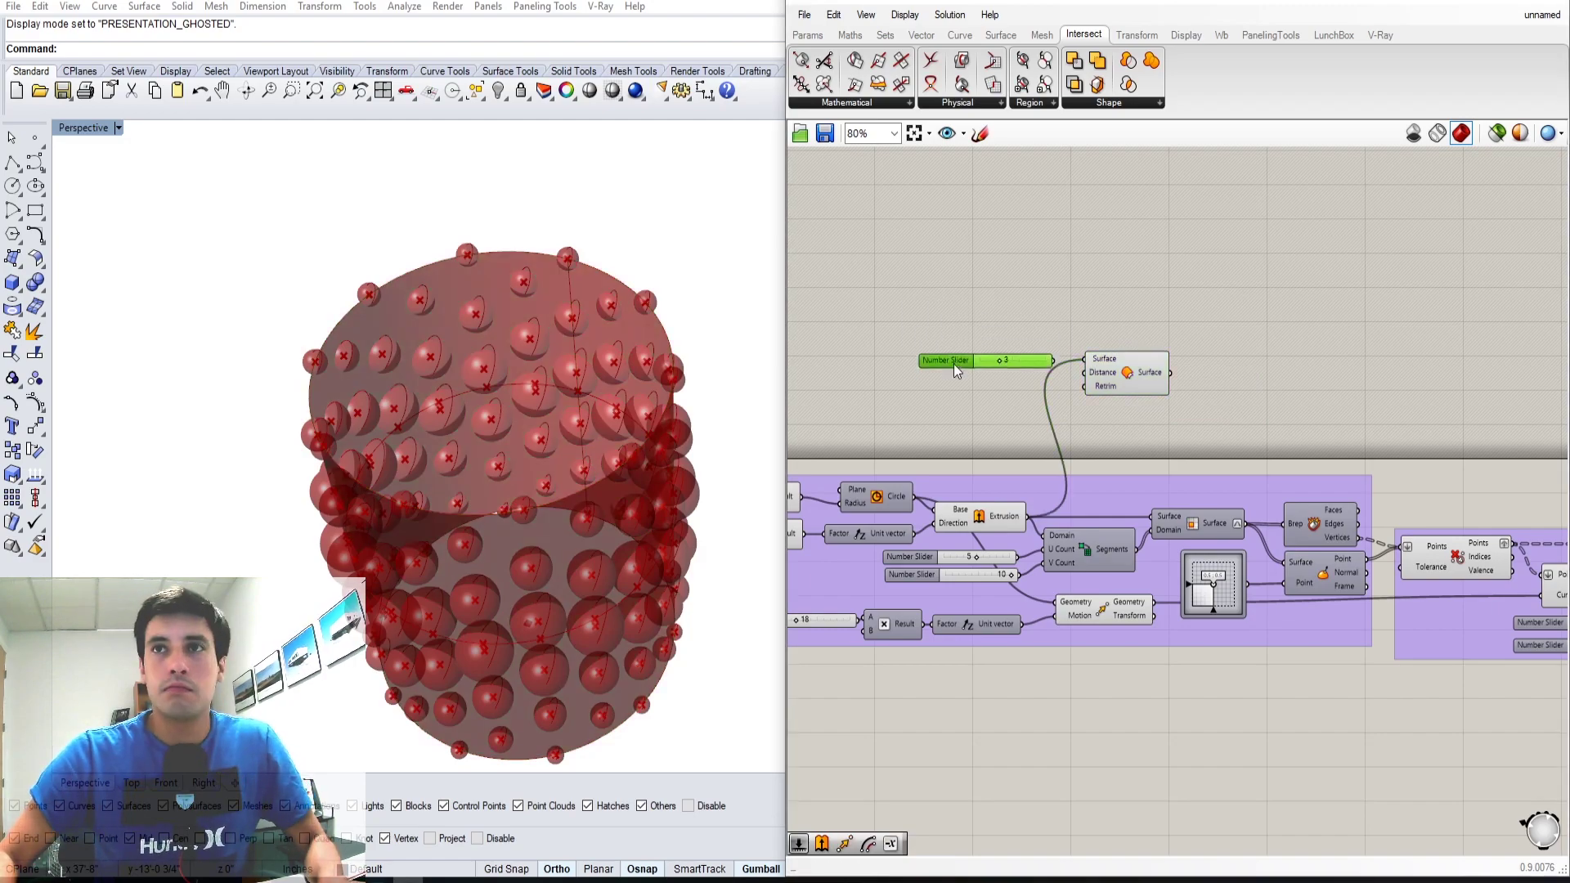
{"action": "left_click_drag", "start_coordinate": [954, 365], "coordinate": [962, 372]}
Add two Cap Holes components, feeding one from the Offset surface and the other from the Extrusion
{"action": "double_click", "coordinate": [1260, 354]}
{"action": "left_click_drag", "start_coordinate": [1074, 375], "coordinate": [1228, 354]}
{"action": "type", "text": "cap"}
{"action": "left_click", "coordinate": [1230, 334]}
{"action": "left_click", "coordinate": [1127, 368]}
{"action": "middle_click", "coordinate": [1118, 340]}
{"action": "left_click_drag", "start_coordinate": [1260, 354], "coordinate": [1145, 428]}
{"action": "left_click", "coordinate": [1175, 315]}
{"action": "left_click_drag", "start_coordinate": [1029, 517], "coordinate": [1109, 429]}
Add a Solid Difference component and connect the two capped breps to its Breps A and Breps B inputs
{"action": "double_click", "coordinate": [1236, 398]}
{"action": "type", "text": "dif"}
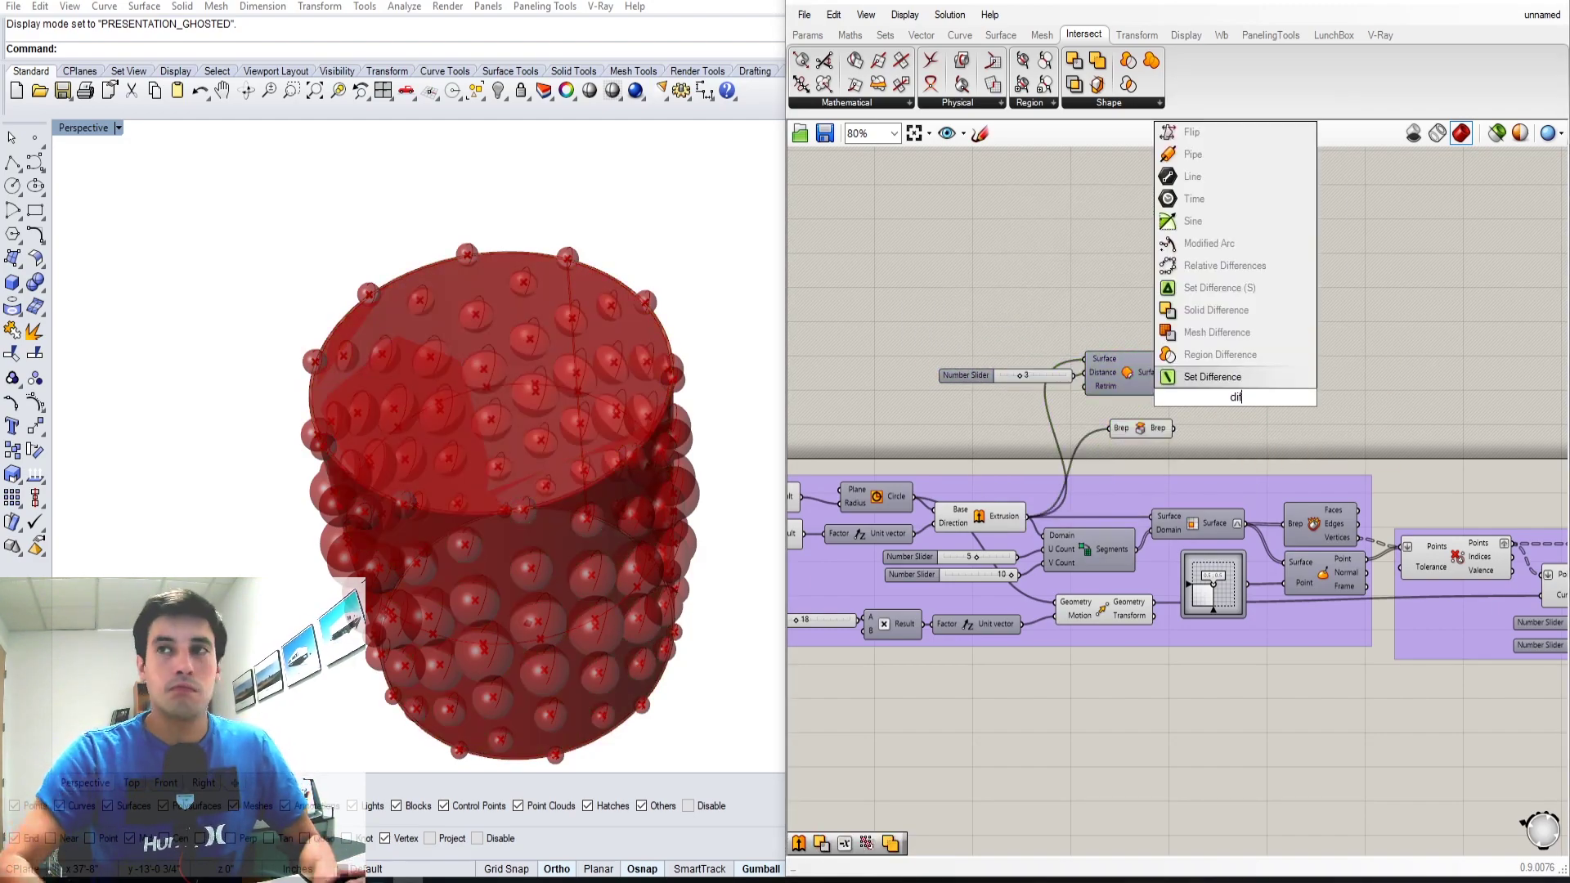
{"action": "left_click", "coordinate": [1207, 313]}
{"action": "left_click_drag", "start_coordinate": [1237, 399], "coordinate": [1312, 379]}
{"action": "left_click", "coordinate": [1168, 428]}
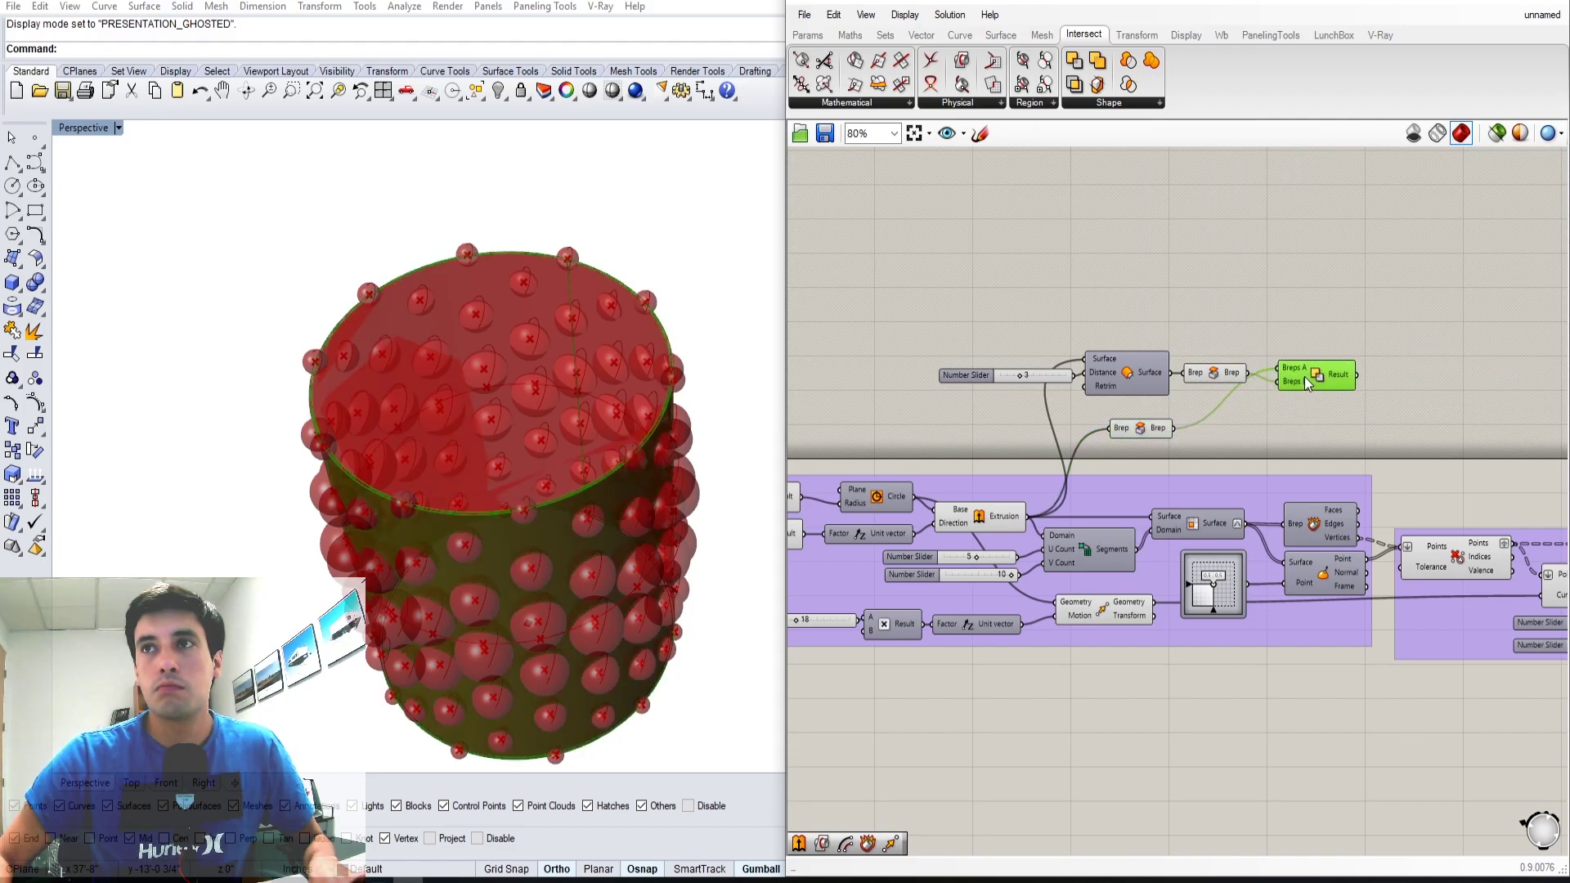
Shift the new offset components slightly and hide the previews of both Cap Holes components and the Extrusion
{"action": "left_click_drag", "start_coordinate": [1160, 425], "coordinate": [1159, 410]}
{"action": "left_click_drag", "start_coordinate": [1496, 327], "coordinate": [1016, 441]}
{"action": "left_click_drag", "start_coordinate": [1129, 373], "coordinate": [1139, 395]}
{"action": "left_click", "coordinate": [1249, 314]}
{"action": "left_click_drag", "start_coordinate": [1252, 360], "coordinate": [1153, 450]}
{"action": "middle_click", "coordinate": [1154, 466]}
{"action": "left_click", "coordinate": [1209, 441]}
{"action": "left_click", "coordinate": [1004, 517]}
{"action": "middle_click", "coordinate": [1055, 473]}
{"action": "left_click", "coordinate": [1111, 449]}
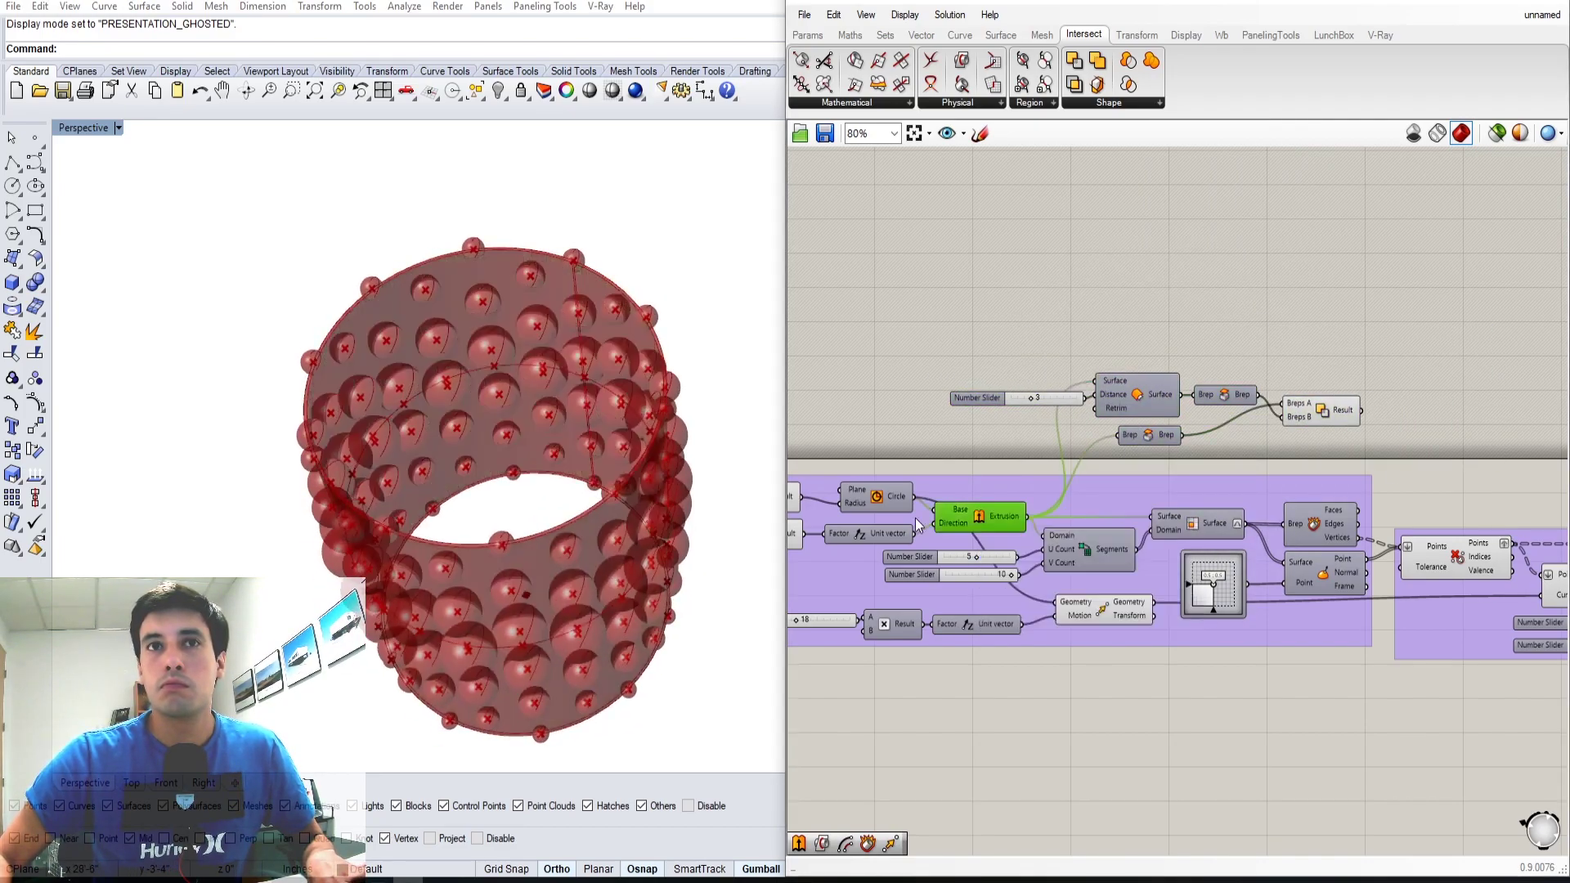
Group the Offset, Cap Holes and Solid Difference components with their slider, and add them to the existing cylinder group
{"action": "right_click_drag", "start_coordinate": [572, 483], "coordinate": [565, 336]}
{"action": "left_click", "coordinate": [1122, 303]}
{"action": "left_click", "coordinate": [1323, 410]}
{"action": "right_click_drag", "start_coordinate": [1472, 368], "coordinate": [1109, 345]}
{"action": "left_click", "coordinate": [959, 388]}
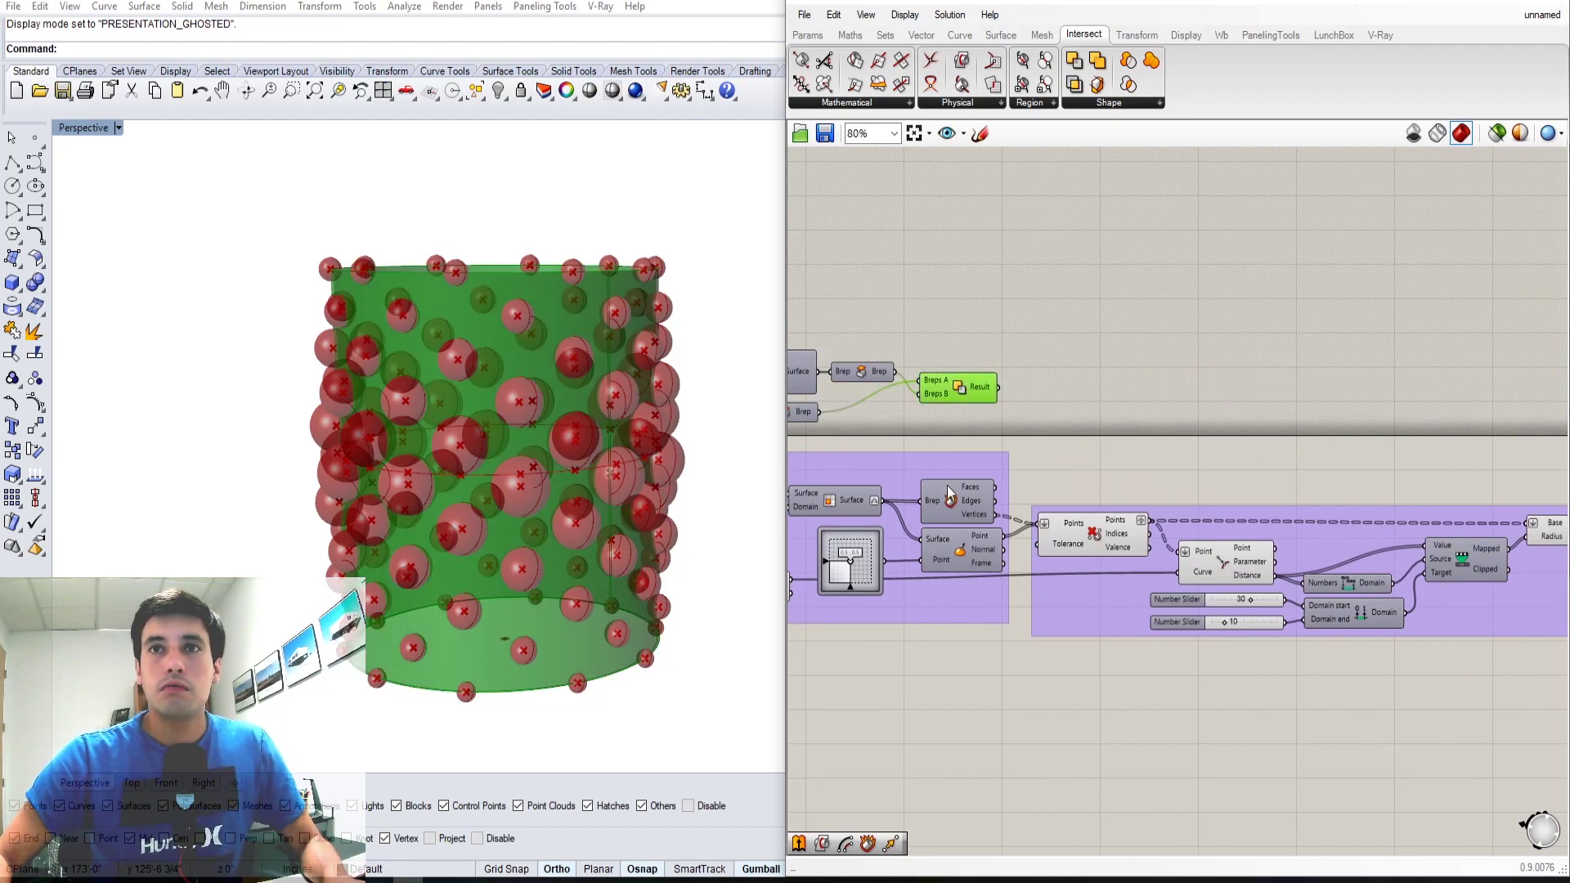
{"action": "right_click_drag", "start_coordinate": [1039, 409], "coordinate": [1285, 406]}
{"action": "left_click", "coordinate": [1173, 451]}
{"action": "left_click_drag", "start_coordinate": [1276, 327], "coordinate": [859, 421]}
{"action": "key", "text": "ctrl+g"}
{"action": "left_click", "coordinate": [1133, 417]}
{"action": "right_click", "coordinate": [1119, 467]}
{"action": "left_click", "coordinate": [1183, 610]}
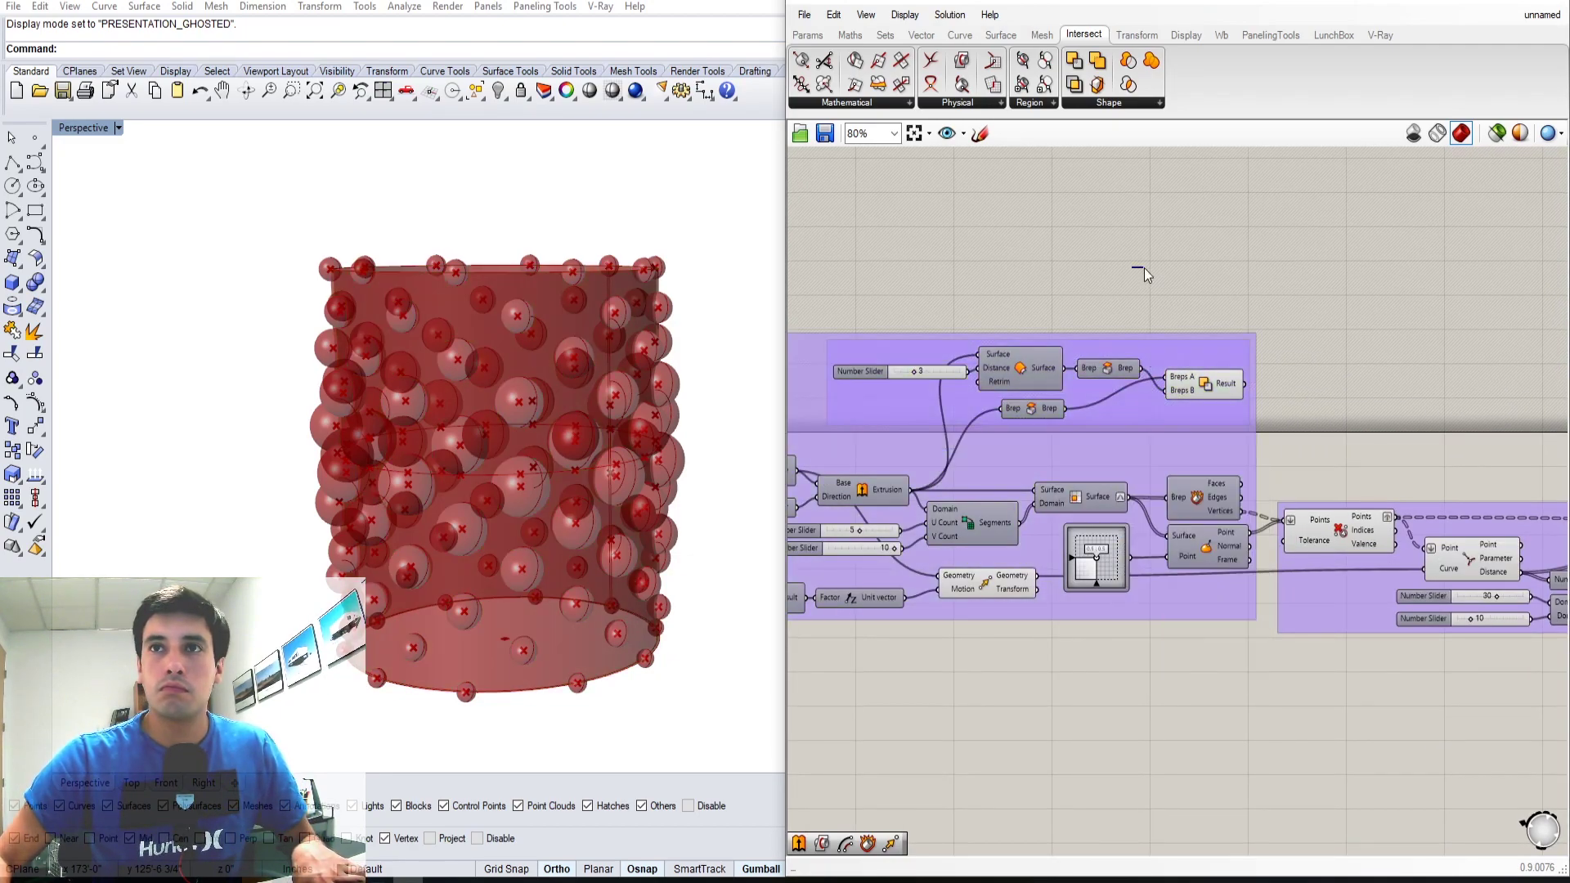
Change the colour of the cylinder group to red
{"action": "scroll", "coordinate": [1121, 330], "scroll_direction": "down", "scroll_amount": 4}
{"action": "key", "text": "ctrl+a"}
{"action": "left_click_drag", "start_coordinate": [895, 367], "coordinate": [894, 391]}
{"action": "scroll", "coordinate": [891, 489], "scroll_direction": "up", "scroll_amount": 2}
{"action": "left_click", "coordinate": [872, 468]}
{"action": "right_click", "coordinate": [869, 469]}
{"action": "mouse_move", "coordinate": [940, 652]}
{"action": "left_click", "coordinate": [1056, 752]}
{"action": "left_click", "coordinate": [1399, 576]}
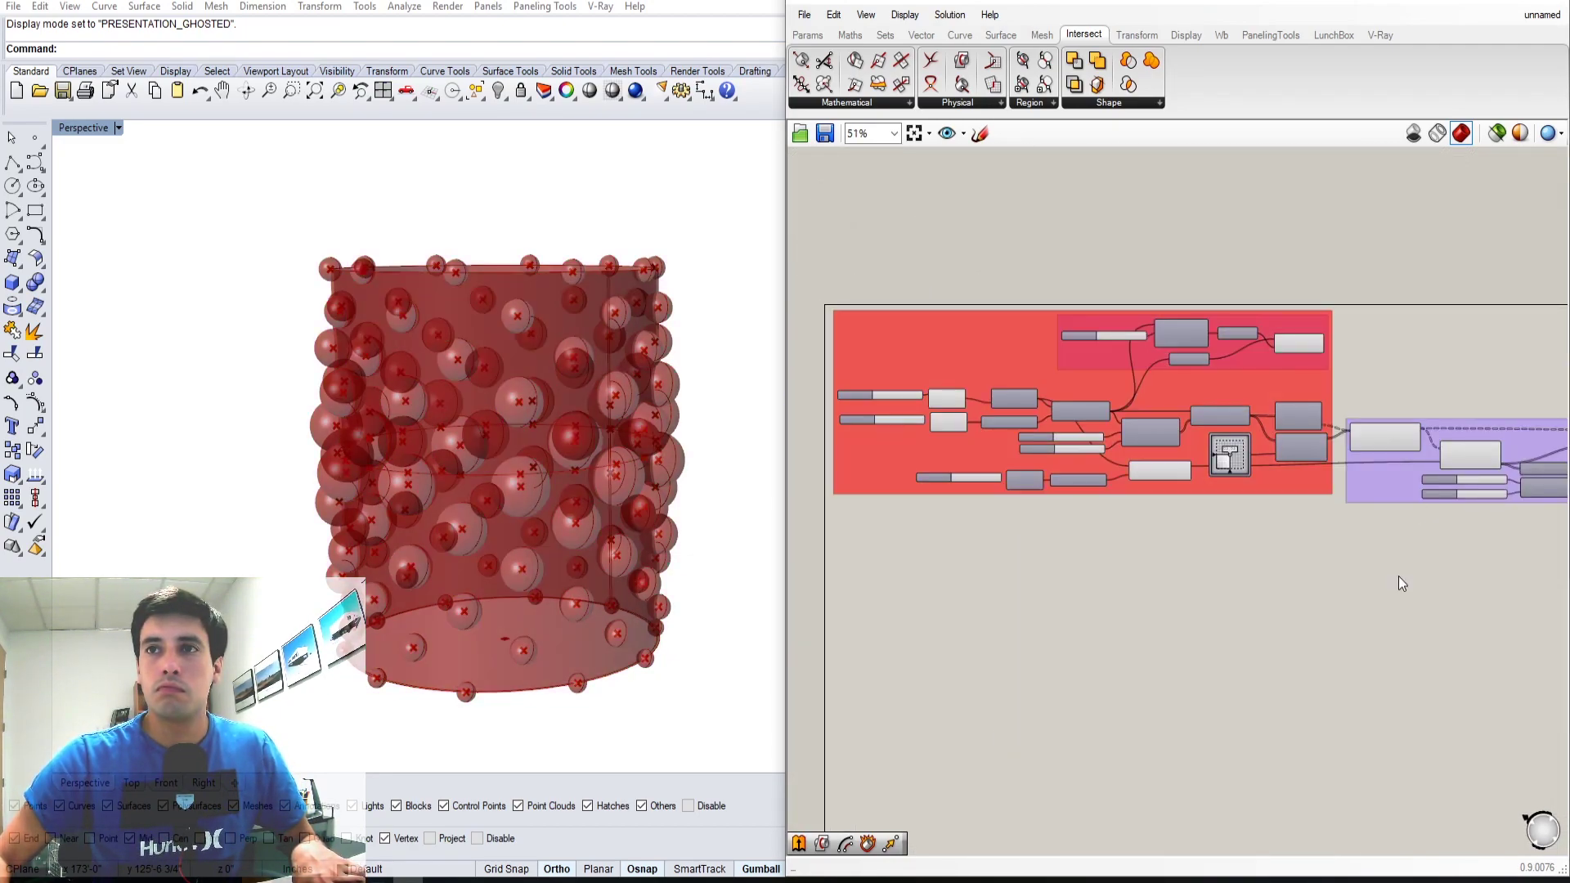
Change the colour of the group containing Cull Duplicates, Remap Numbers and Sphere to yellow
{"action": "scroll", "coordinate": [1121, 500], "scroll_direction": "up", "scroll_amount": 4}
{"action": "left_click", "coordinate": [1117, 501]}
{"action": "right_click", "coordinate": [1117, 500]}
{"action": "mouse_move", "coordinate": [1186, 686]}
{"action": "left_click", "coordinate": [1331, 752]}
{"action": "left_click_drag", "start_coordinate": [1358, 609], "coordinate": [1244, 577]}
{"action": "left_click", "coordinate": [1055, 572]}
{"action": "scroll", "coordinate": [1055, 564], "scroll_direction": "down", "scroll_amount": 4}
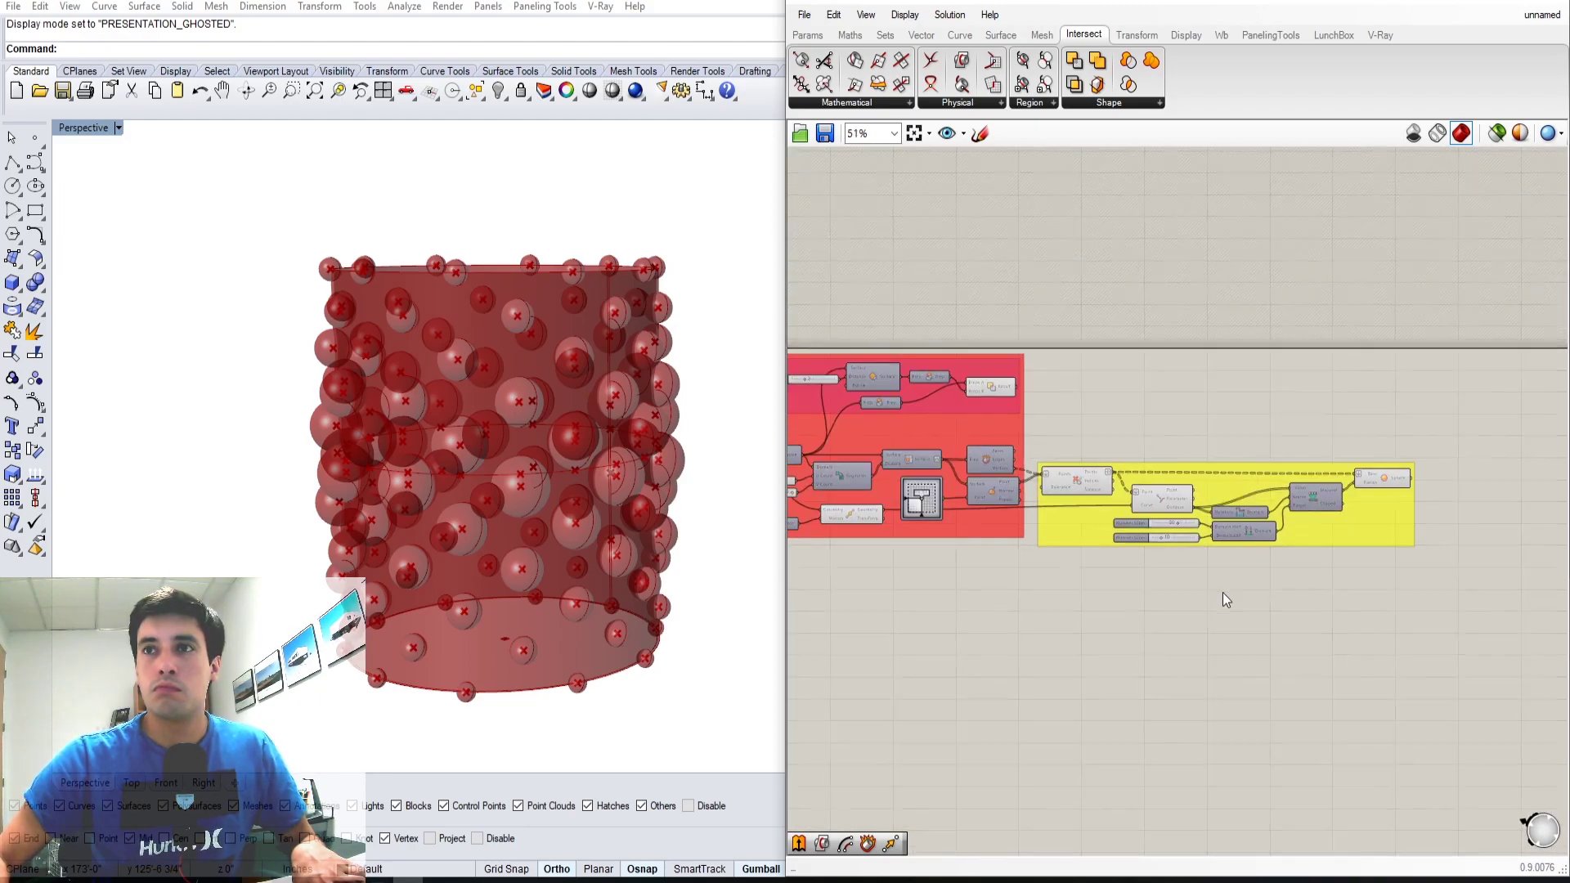
Add a second Solid Difference beyond the yellow group and connect the Sphere output to its Breps B input
{"action": "scroll", "coordinate": [1308, 491], "scroll_direction": "up", "scroll_amount": 2}
{"action": "right_click_drag", "start_coordinate": [523, 392], "coordinate": [527, 458]}
{"action": "scroll", "coordinate": [1195, 526], "scroll_direction": "down", "scroll_amount": 2}
{"action": "double_click", "coordinate": [1343, 602]}
{"action": "type", "text": "solid"}
{"action": "left_click_drag", "start_coordinate": [1347, 590], "coordinate": [1419, 444]}
{"action": "scroll", "coordinate": [1354, 474], "scroll_direction": "up", "scroll_amount": 4}
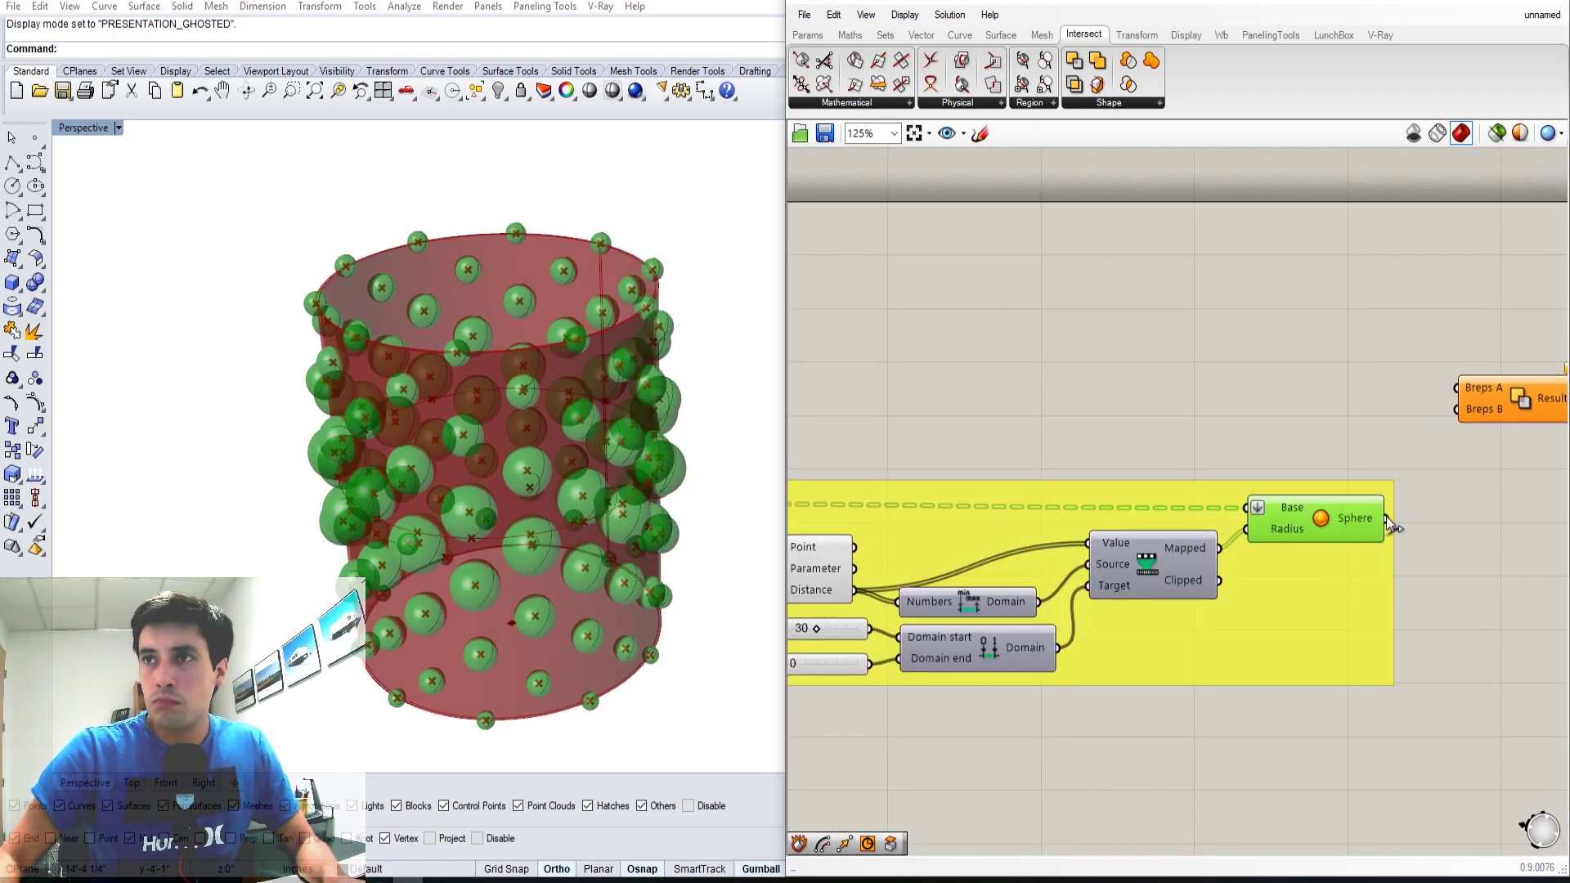
{"action": "left_click_drag", "start_coordinate": [1385, 518], "coordinate": [1459, 409]}
Hide the previews of the first Solid Difference, Sphere and Cull Duplicates components
{"action": "scroll", "coordinate": [1390, 416], "scroll_direction": "down", "scroll_amount": 4}
{"action": "right_click", "coordinate": [1342, 456]}
{"action": "left_click", "coordinate": [1352, 487]}
{"action": "scroll", "coordinate": [957, 369], "scroll_direction": "up", "scroll_amount": 4}
{"action": "right_click", "coordinate": [1318, 531]}
{"action": "left_click", "coordinate": [1367, 565]}
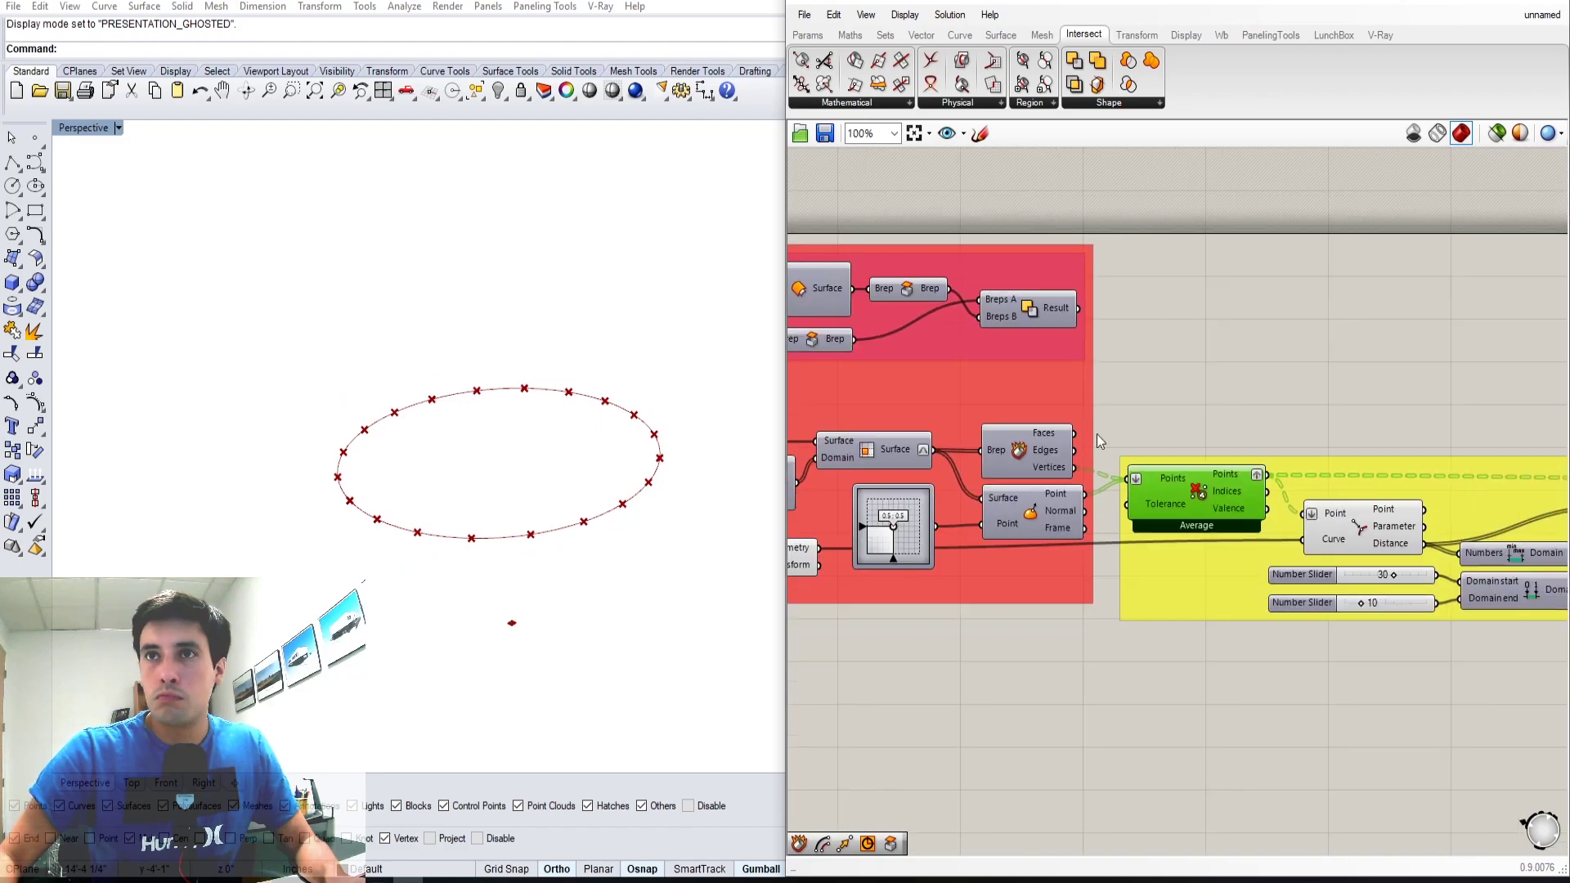
{"action": "scroll", "coordinate": [1096, 435], "scroll_direction": "down", "scroll_amount": 4}
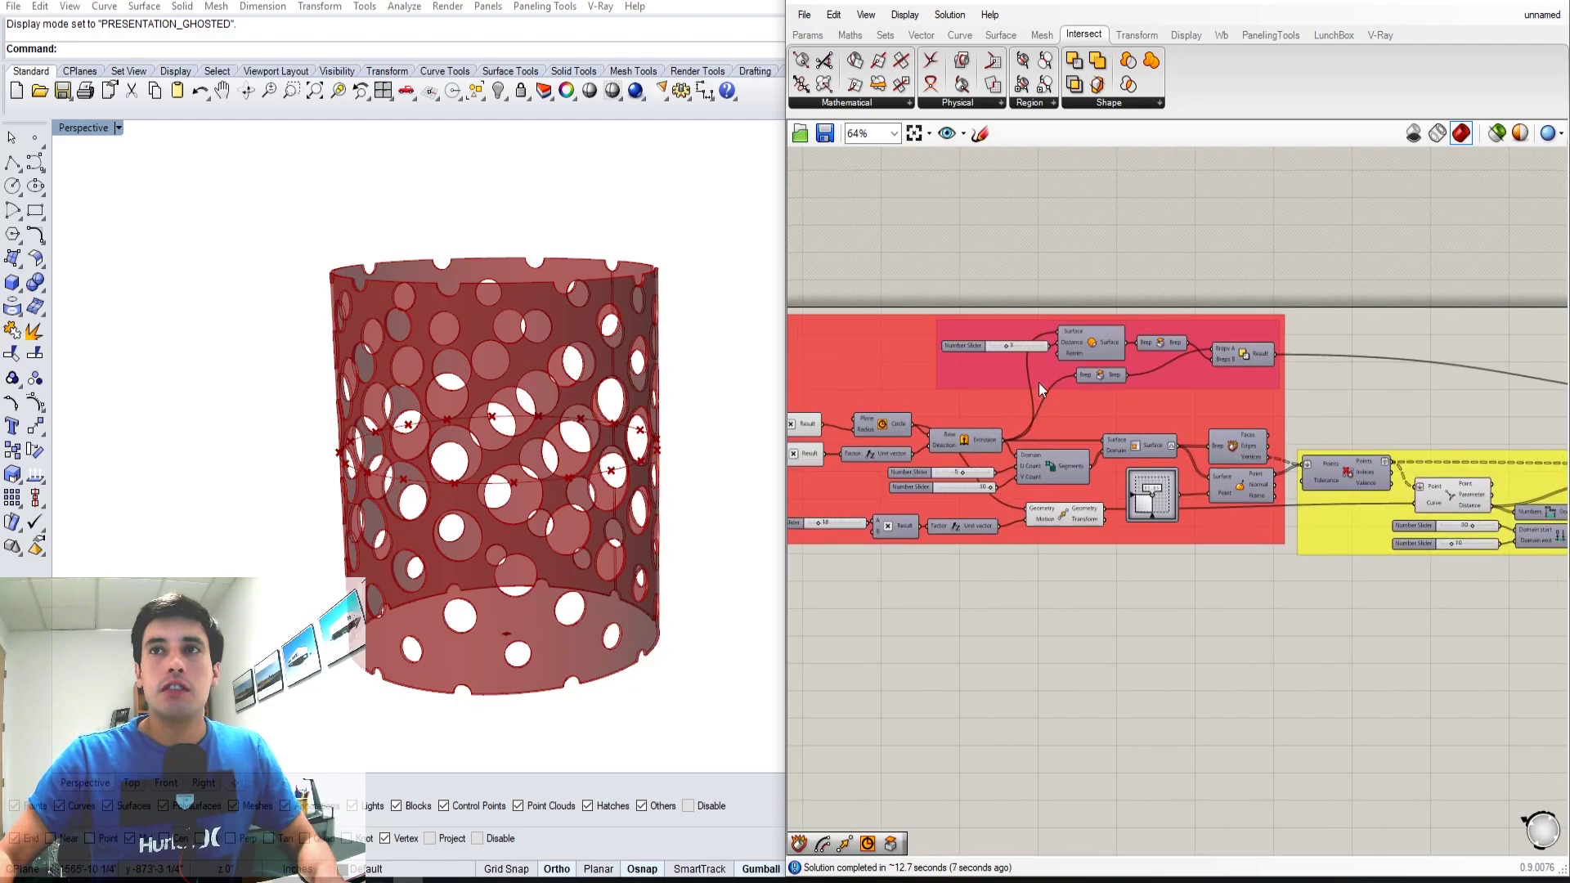
Set the Distance slider of the Offset component to 10
{"action": "double_click", "coordinate": [1015, 345]}
{"action": "type", "text": "10"}
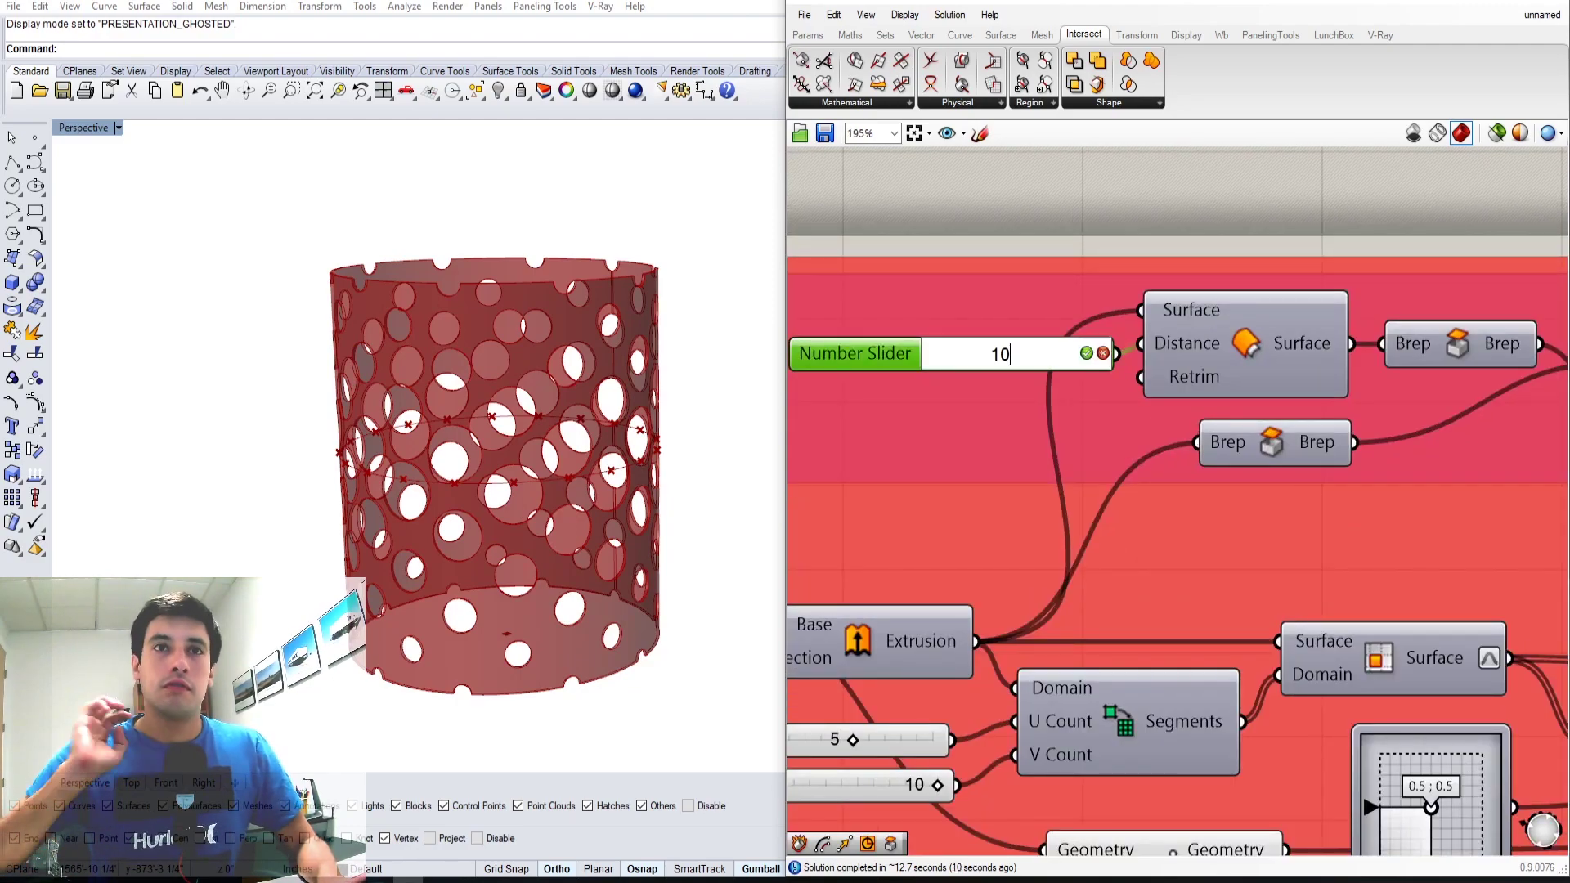
{"action": "key", "text": "Return"}
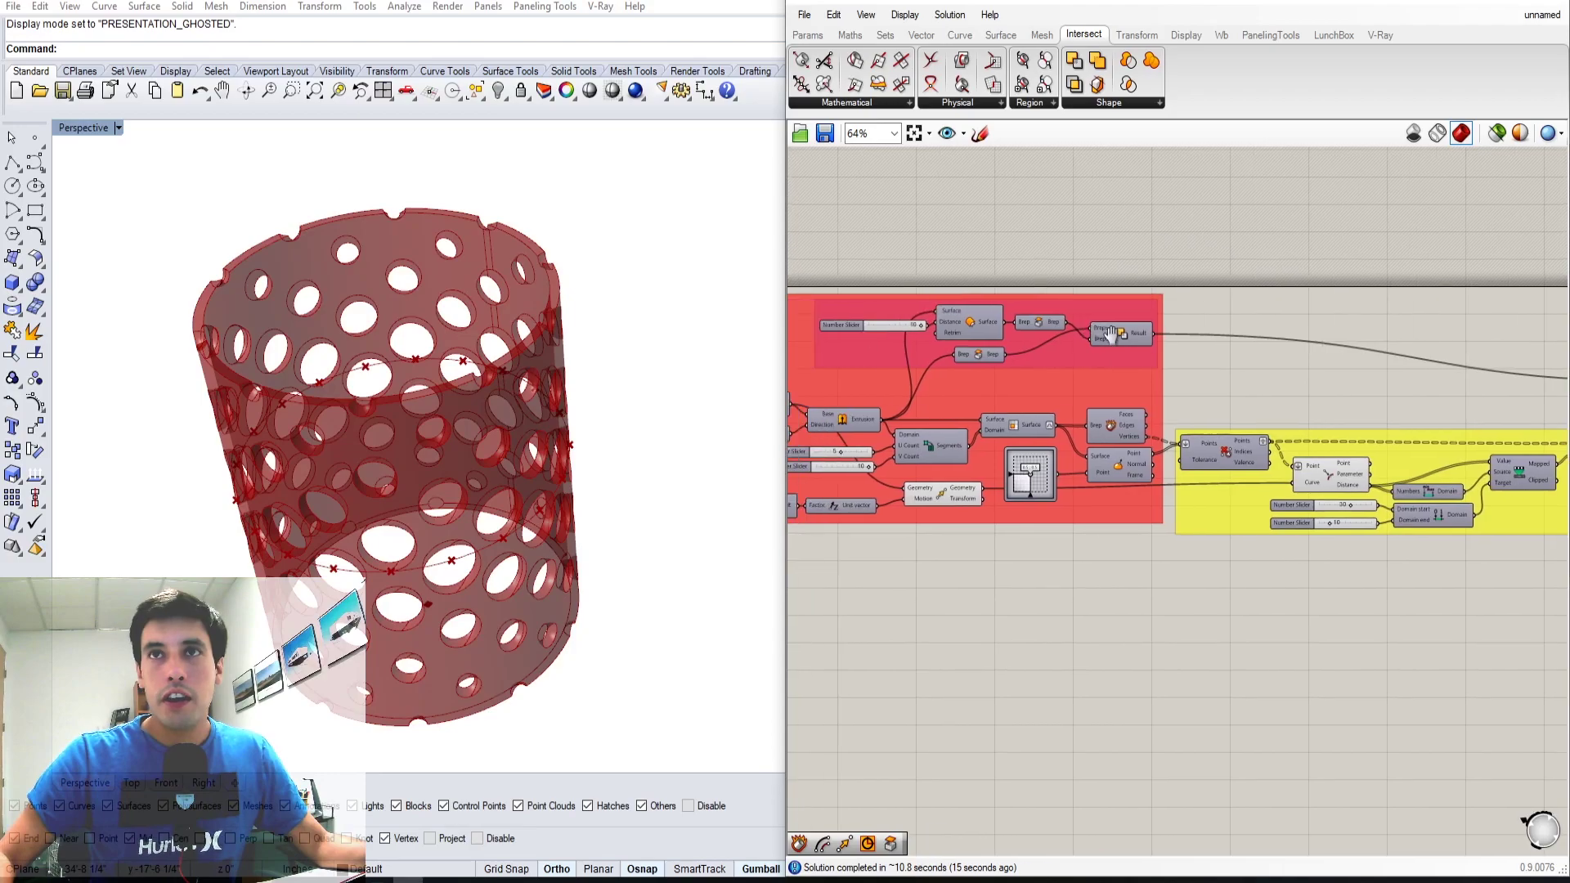
Show the preview of the Solid Difference in the cylinder group to view the unperforated wall, and hide it again
{"action": "scroll", "coordinate": [1037, 311], "scroll_direction": "up", "scroll_amount": 4}
{"action": "right_click", "coordinate": [1397, 375]}
{"action": "left_click", "coordinate": [1413, 412]}
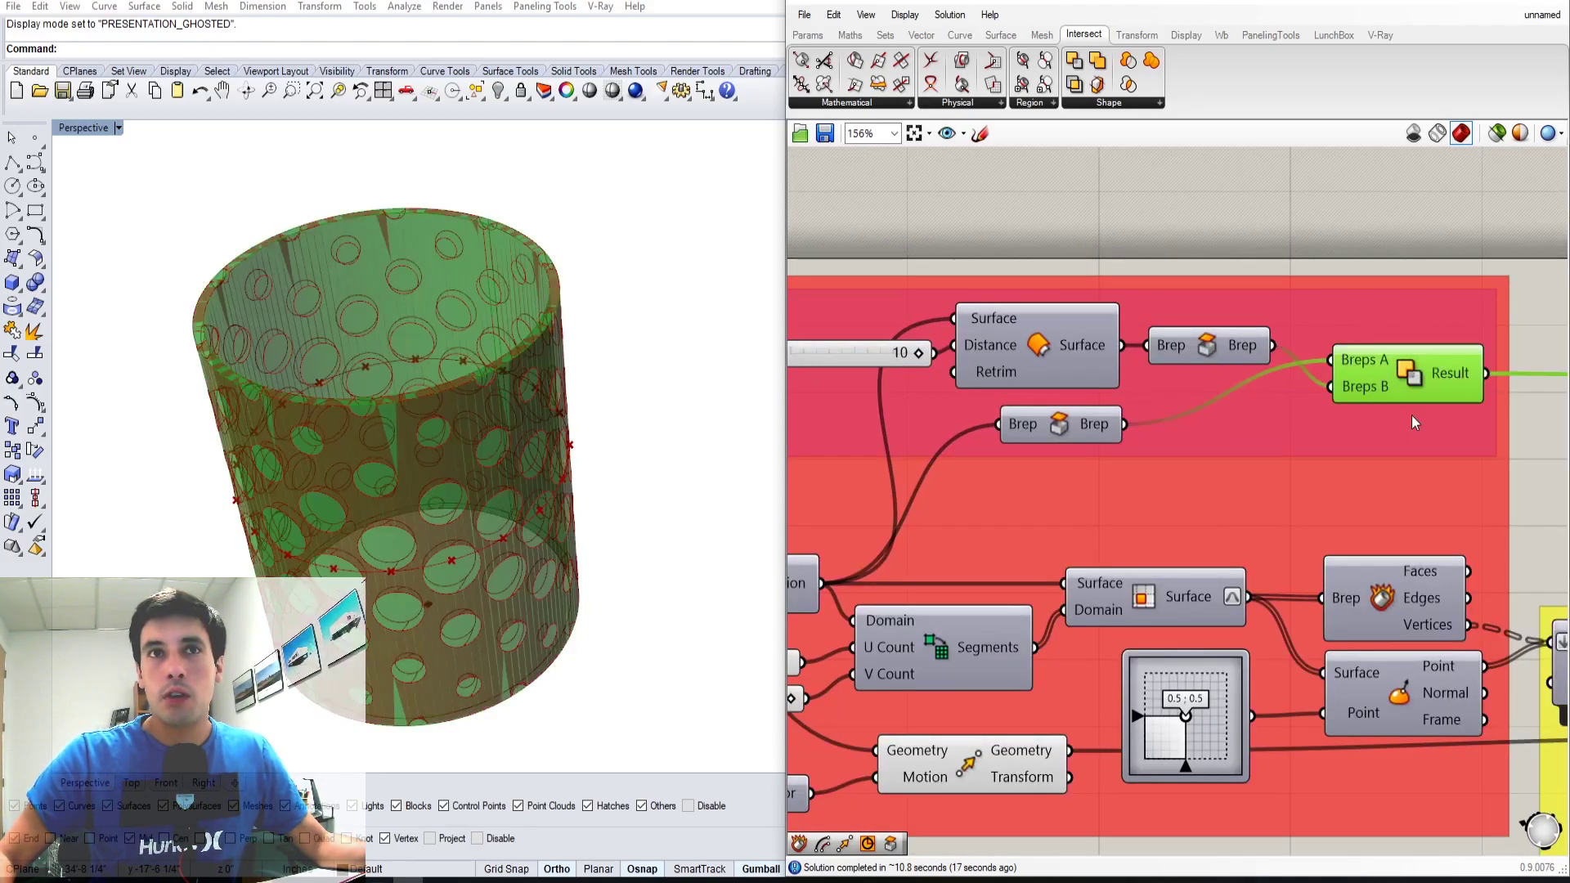
{"action": "right_click", "coordinate": [1426, 355]}
{"action": "left_click", "coordinate": [1417, 413]}
{"action": "scroll", "coordinate": [1276, 343], "scroll_direction": "down", "scroll_amount": 5}
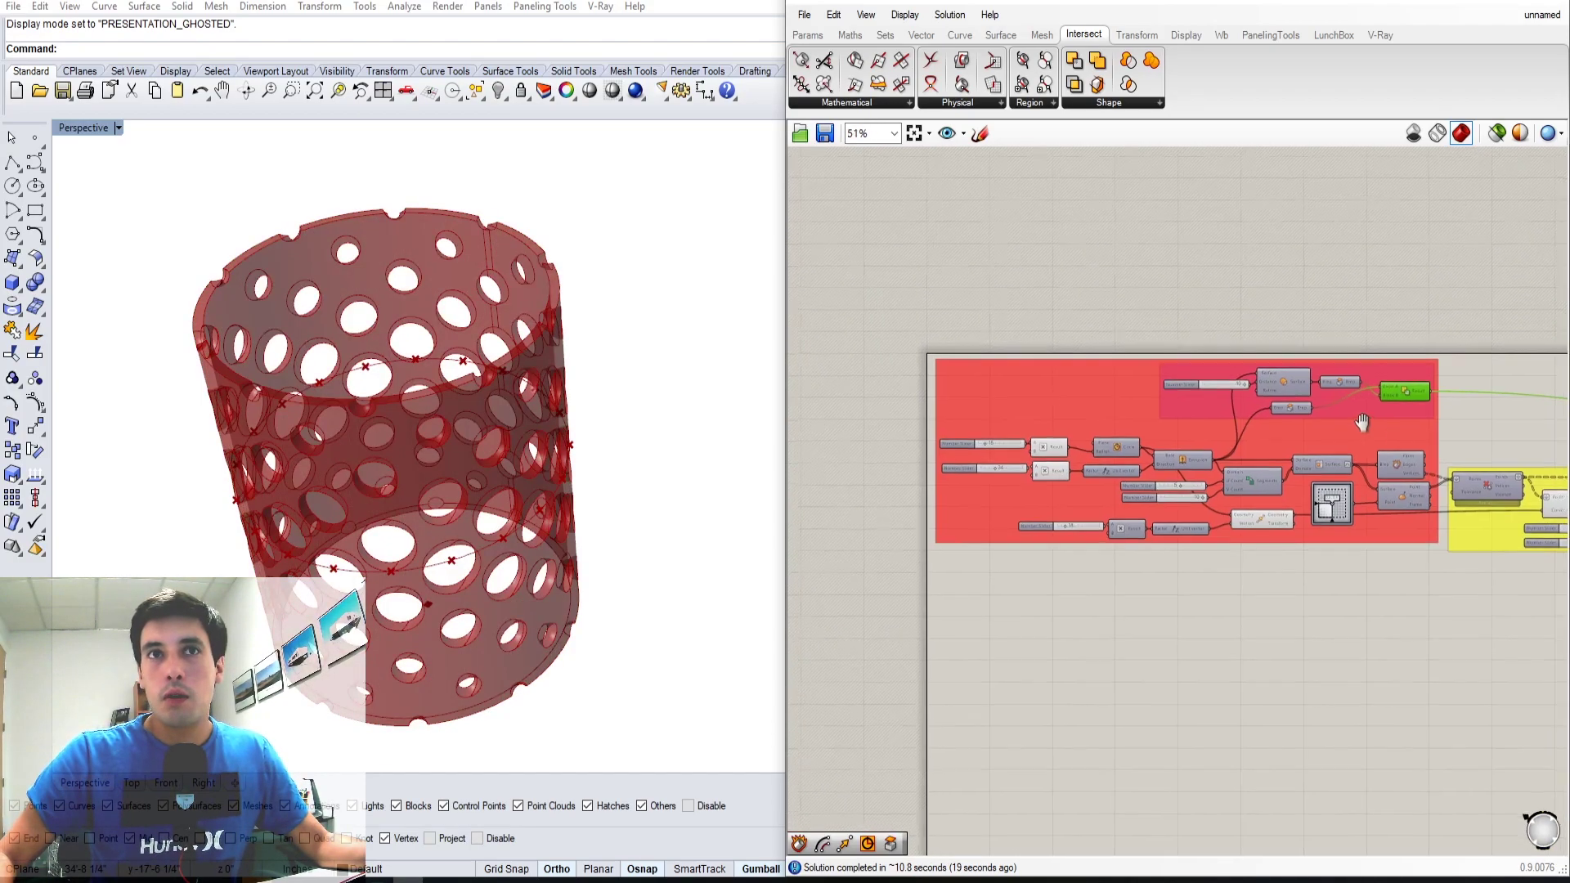
Show the Sphere preview to view the cutting spheres against the cylinder, and hide it again
{"action": "scroll", "coordinate": [1263, 343], "scroll_direction": "up", "scroll_amount": 4}
{"action": "right_click", "coordinate": [1195, 463]}
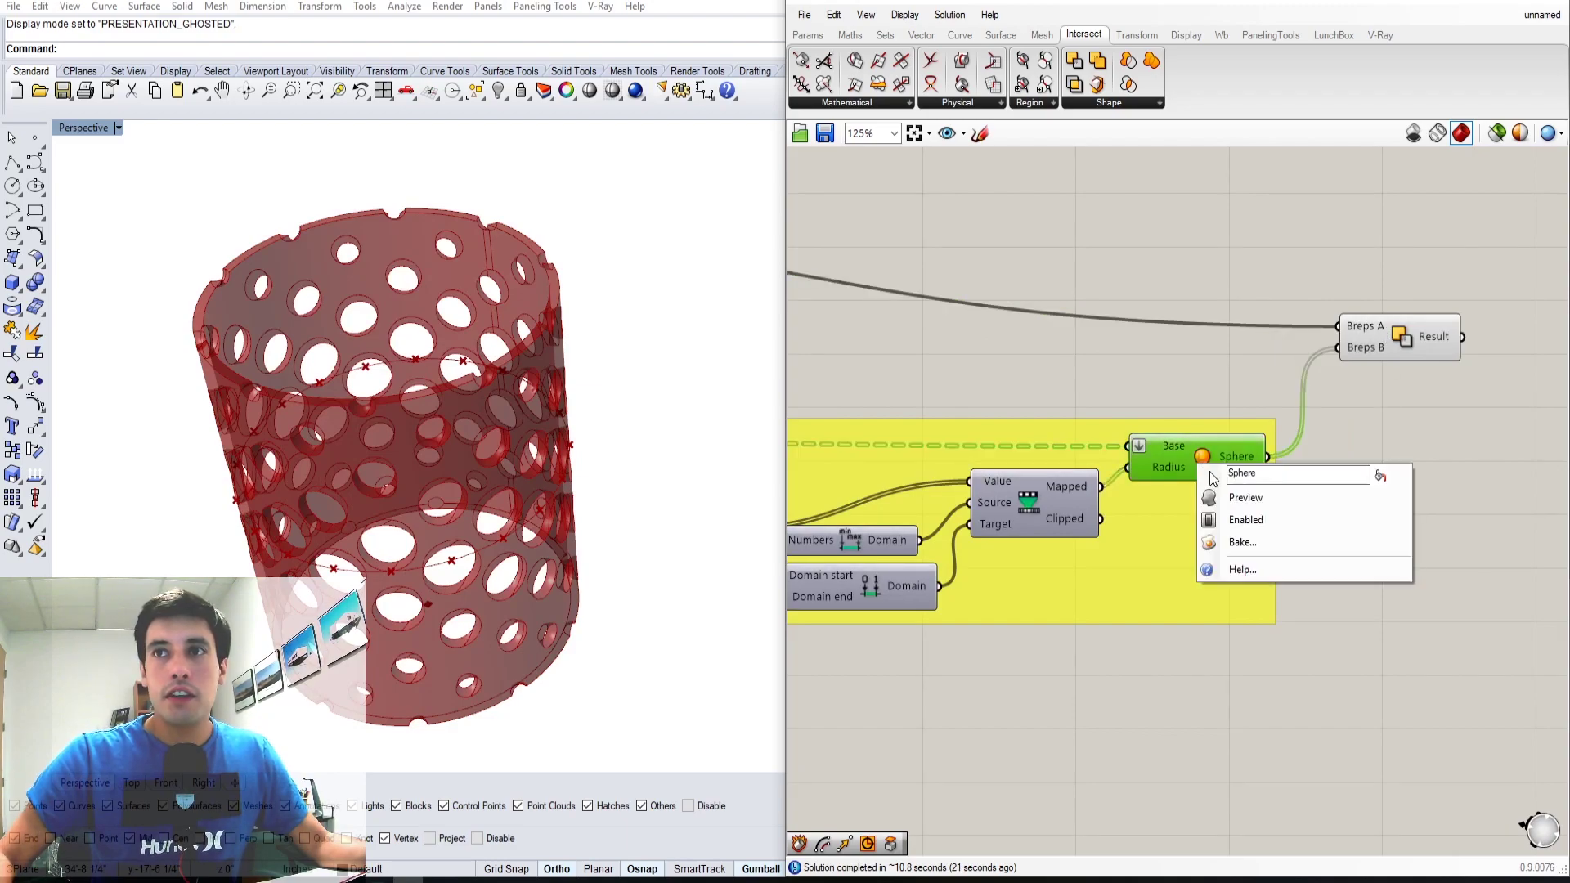
{"action": "key", "text": "Escape"}
{"action": "scroll", "coordinate": [1070, 470], "scroll_direction": "down", "scroll_amount": 1}
{"action": "right_click_drag", "start_coordinate": [961, 492], "coordinate": [1039, 566]}
{"action": "scroll", "coordinate": [1054, 553], "scroll_direction": "up", "scroll_amount": 1}
{"action": "right_click", "coordinate": [1113, 525]}
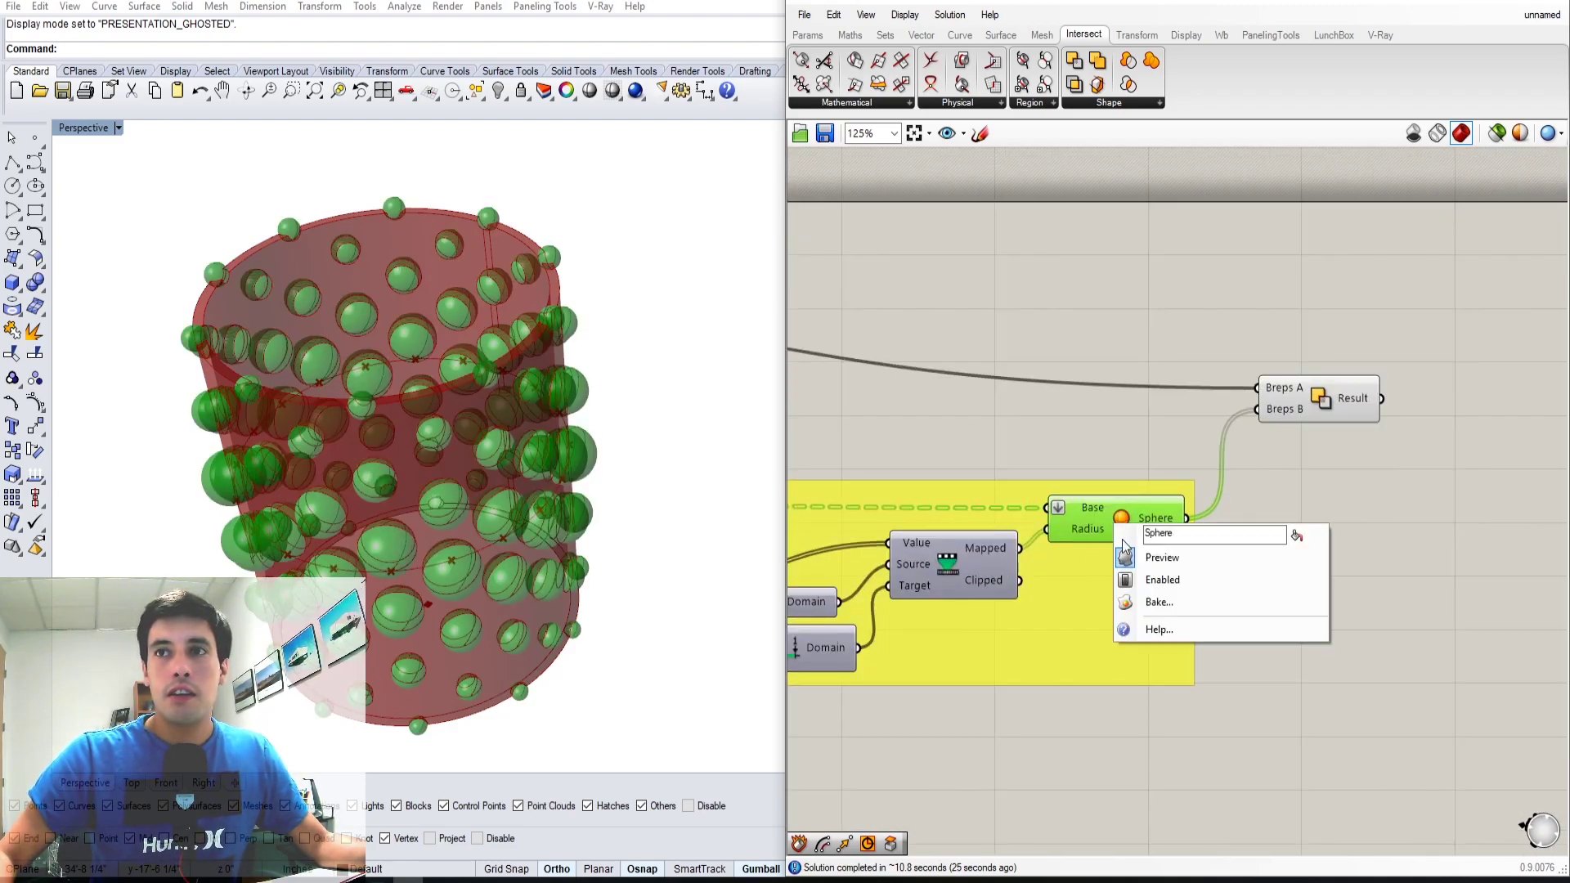
{"action": "left_click", "coordinate": [1128, 556]}
{"action": "left_click", "coordinate": [1178, 452]}
Highlight the final Solid Difference and examine the perforated cylinder from several angles along with the complete definition
{"action": "left_click", "coordinate": [1313, 403]}
{"action": "right_click_drag", "start_coordinate": [426, 523], "coordinate": [523, 621]}
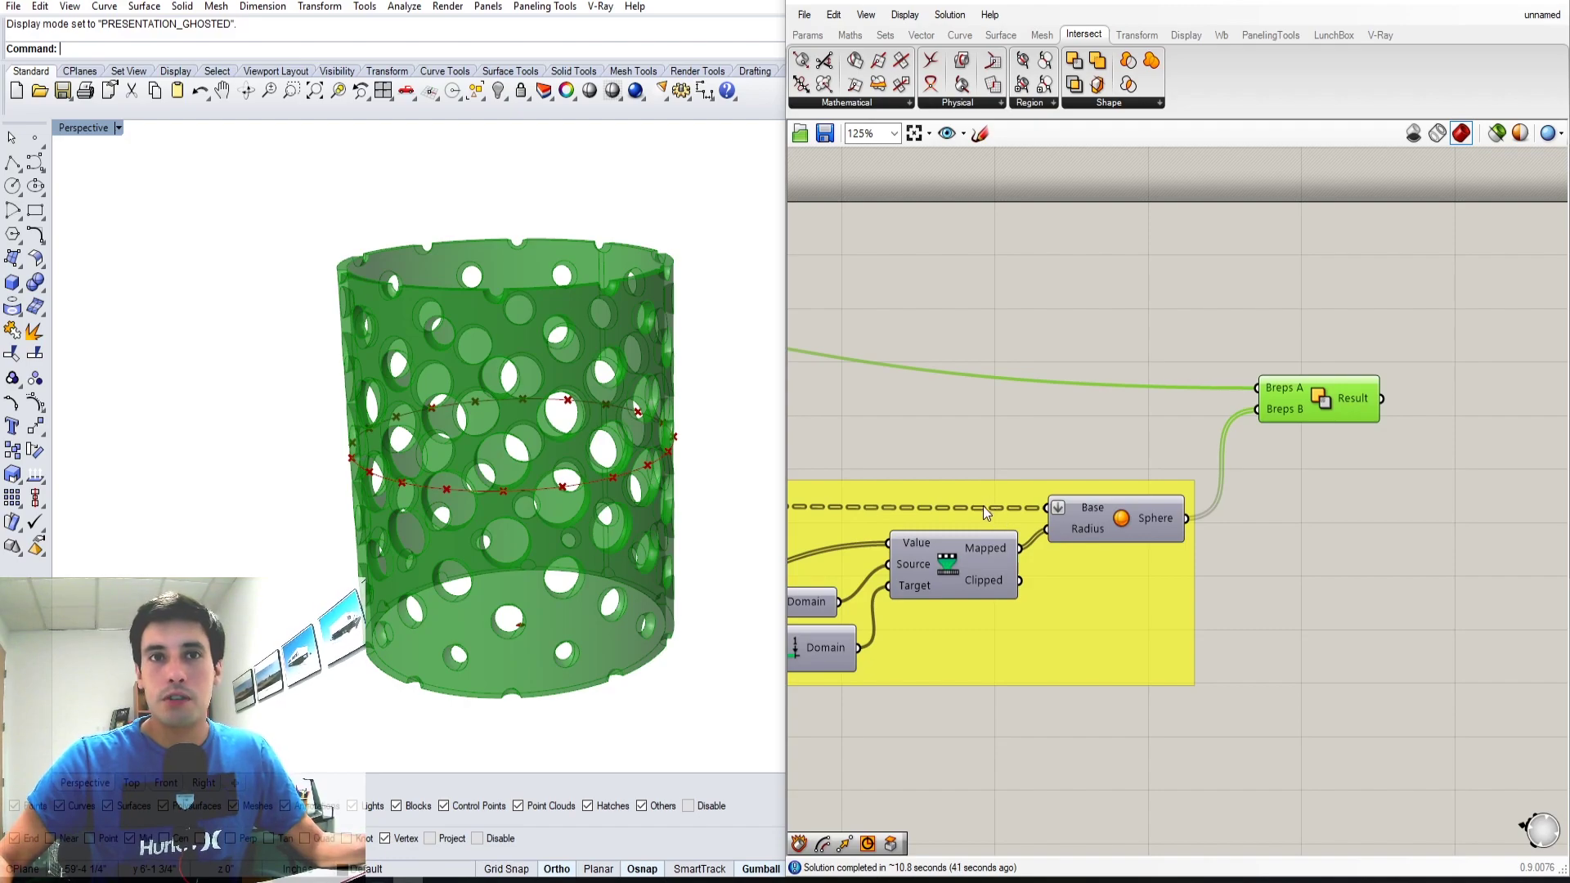
{"action": "right_click_drag", "start_coordinate": [671, 393], "coordinate": [728, 364]}
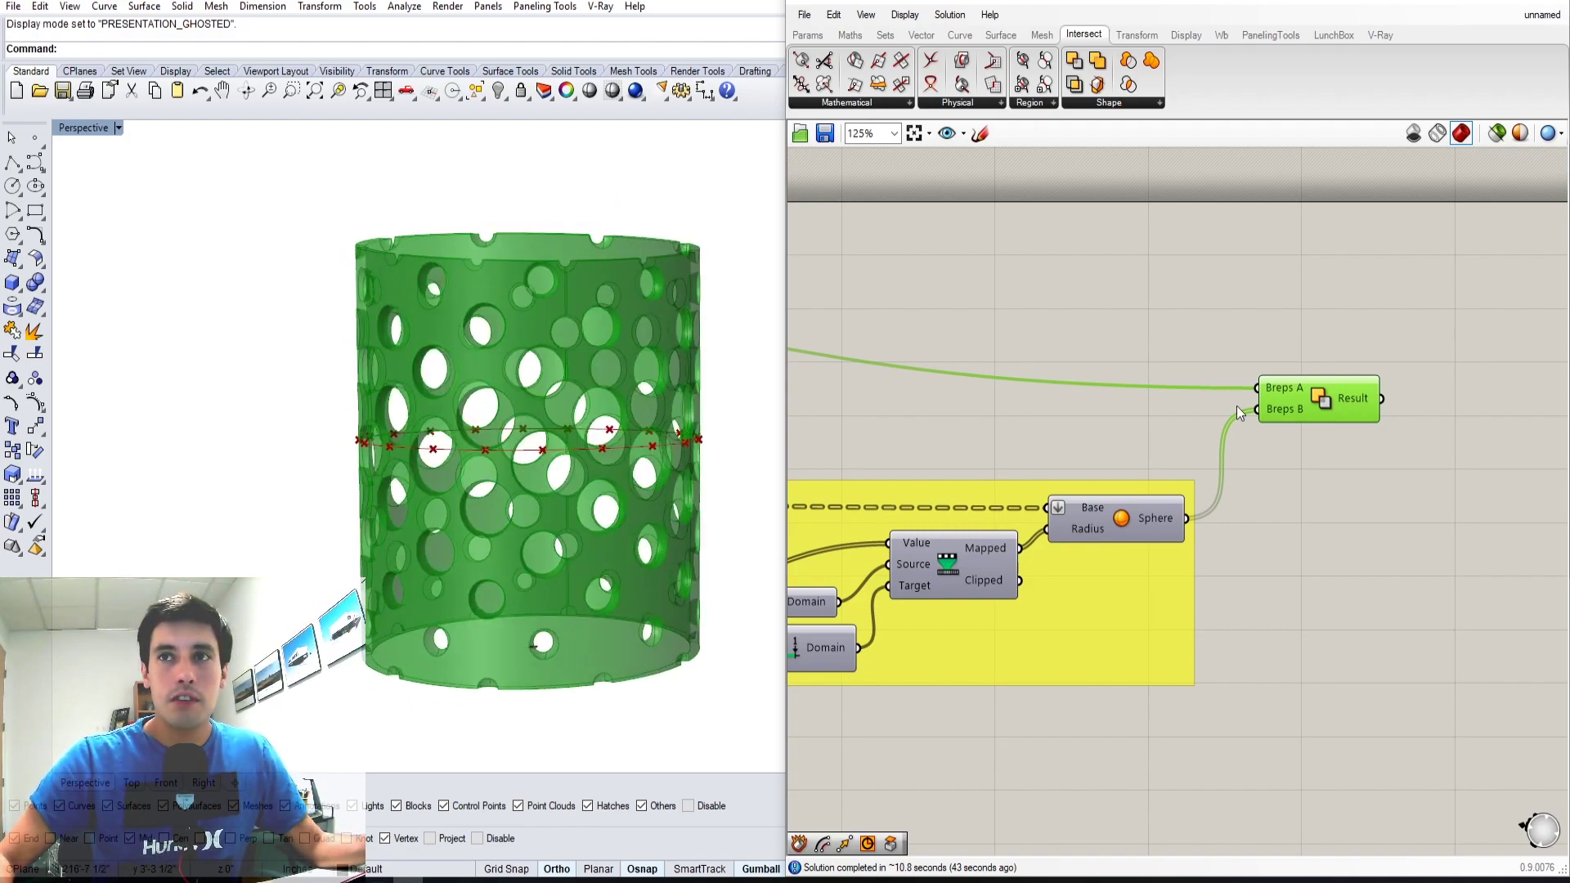
{"action": "left_click", "coordinate": [1116, 409]}
{"action": "scroll", "coordinate": [1114, 409], "scroll_direction": "down", "scroll_amount": 5}
{"action": "right_click_drag", "start_coordinate": [1094, 432], "coordinate": [1432, 409]}
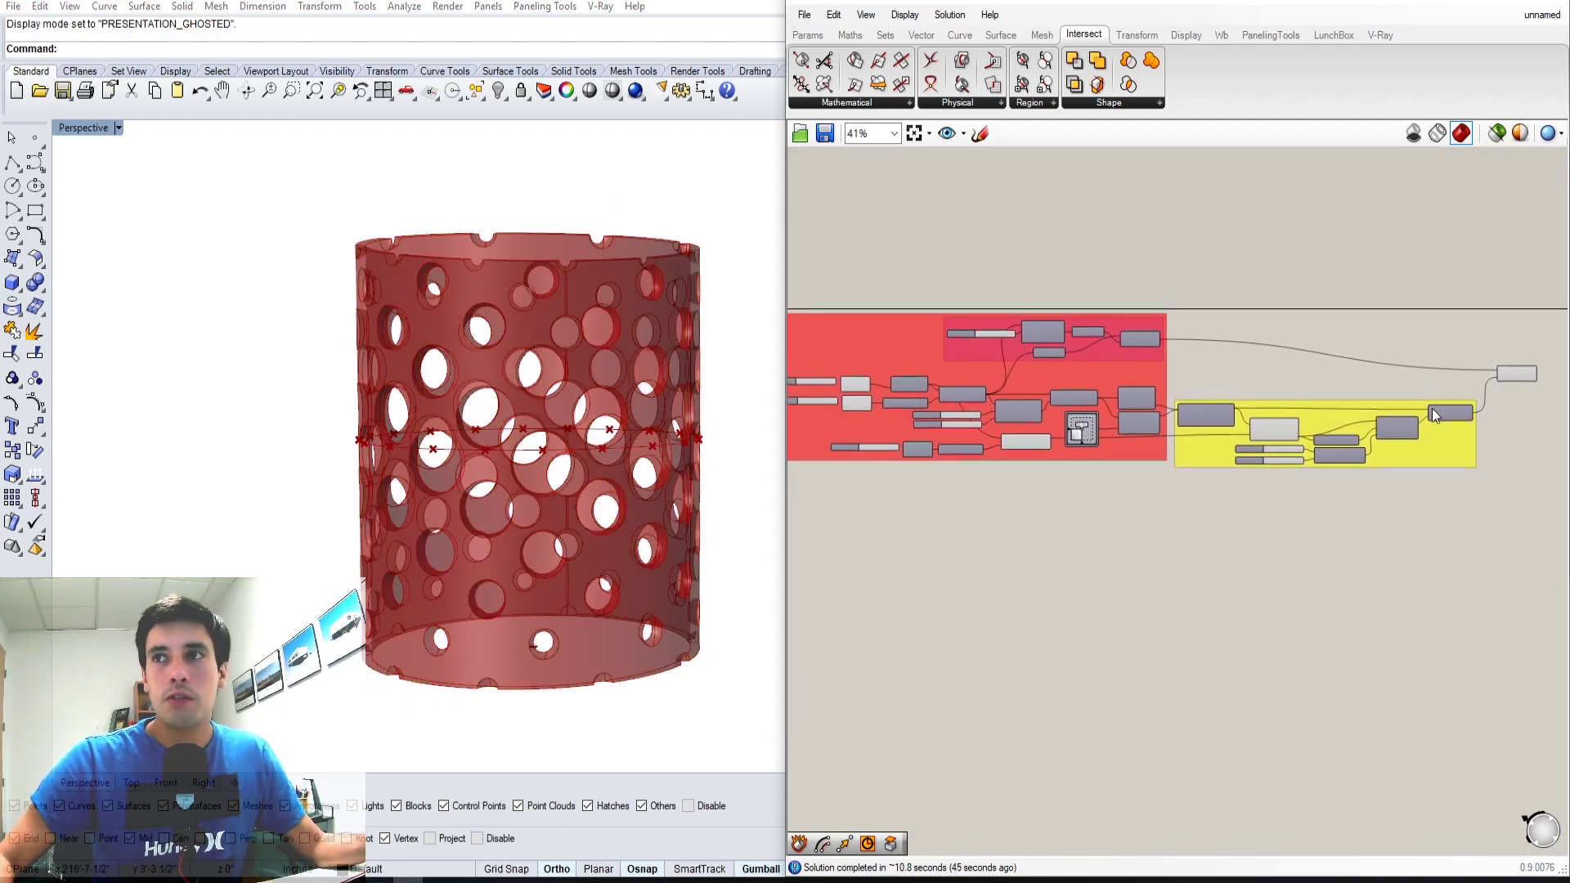
{"action": "scroll", "coordinate": [1464, 442], "scroll_direction": "up", "scroll_amount": 4}
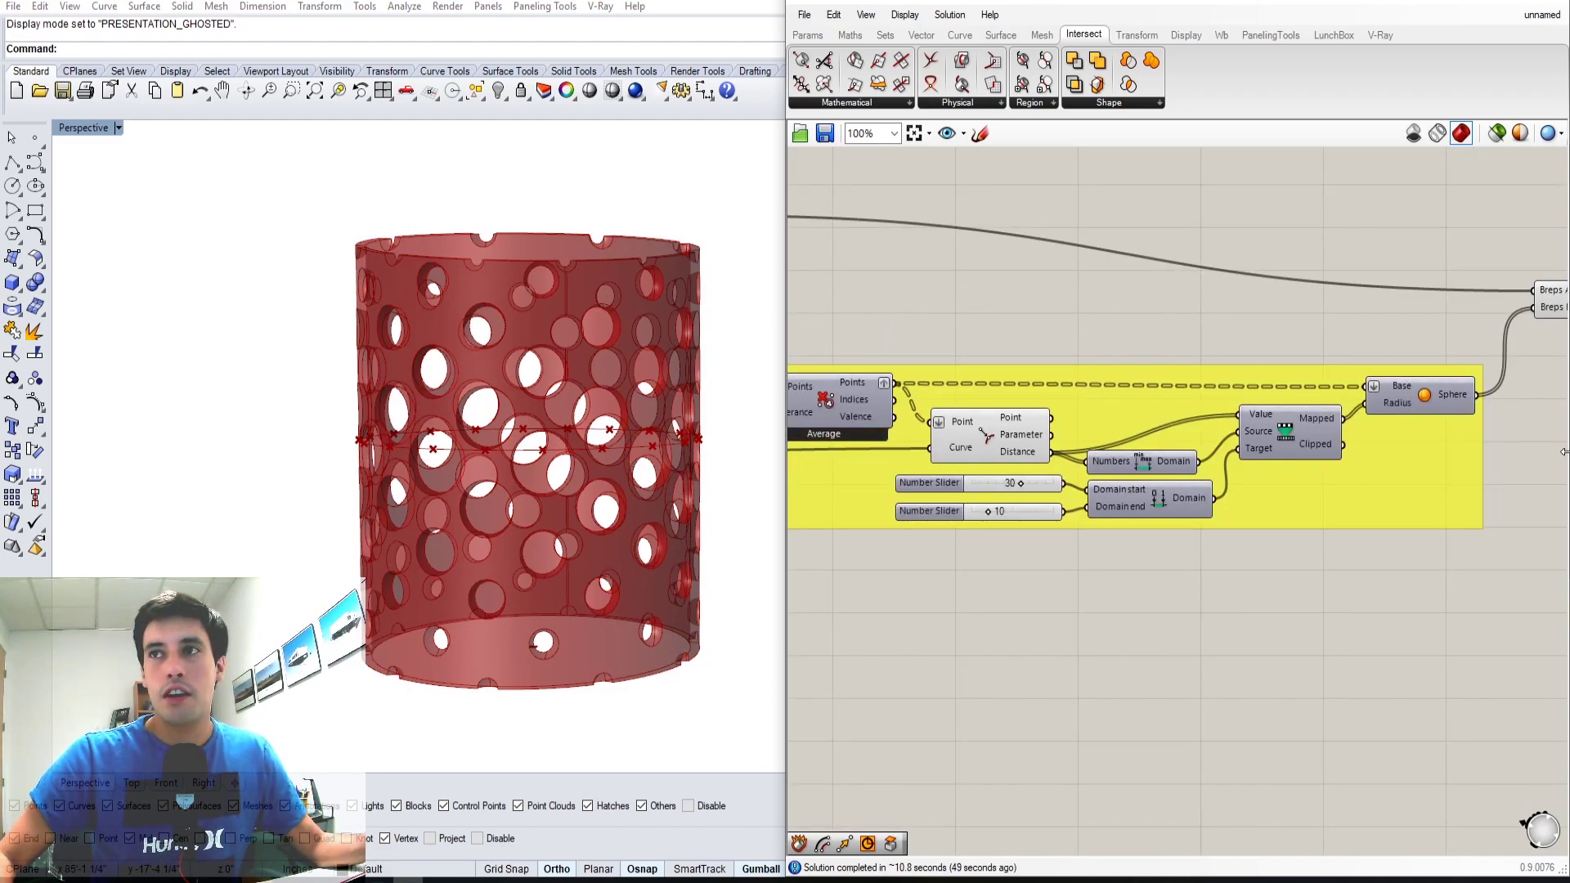
{"action": "scroll", "coordinate": [1320, 353], "scroll_direction": "down", "scroll_amount": 4}
{"action": "right_click_drag", "start_coordinate": [1320, 355], "coordinate": [1429, 351]}
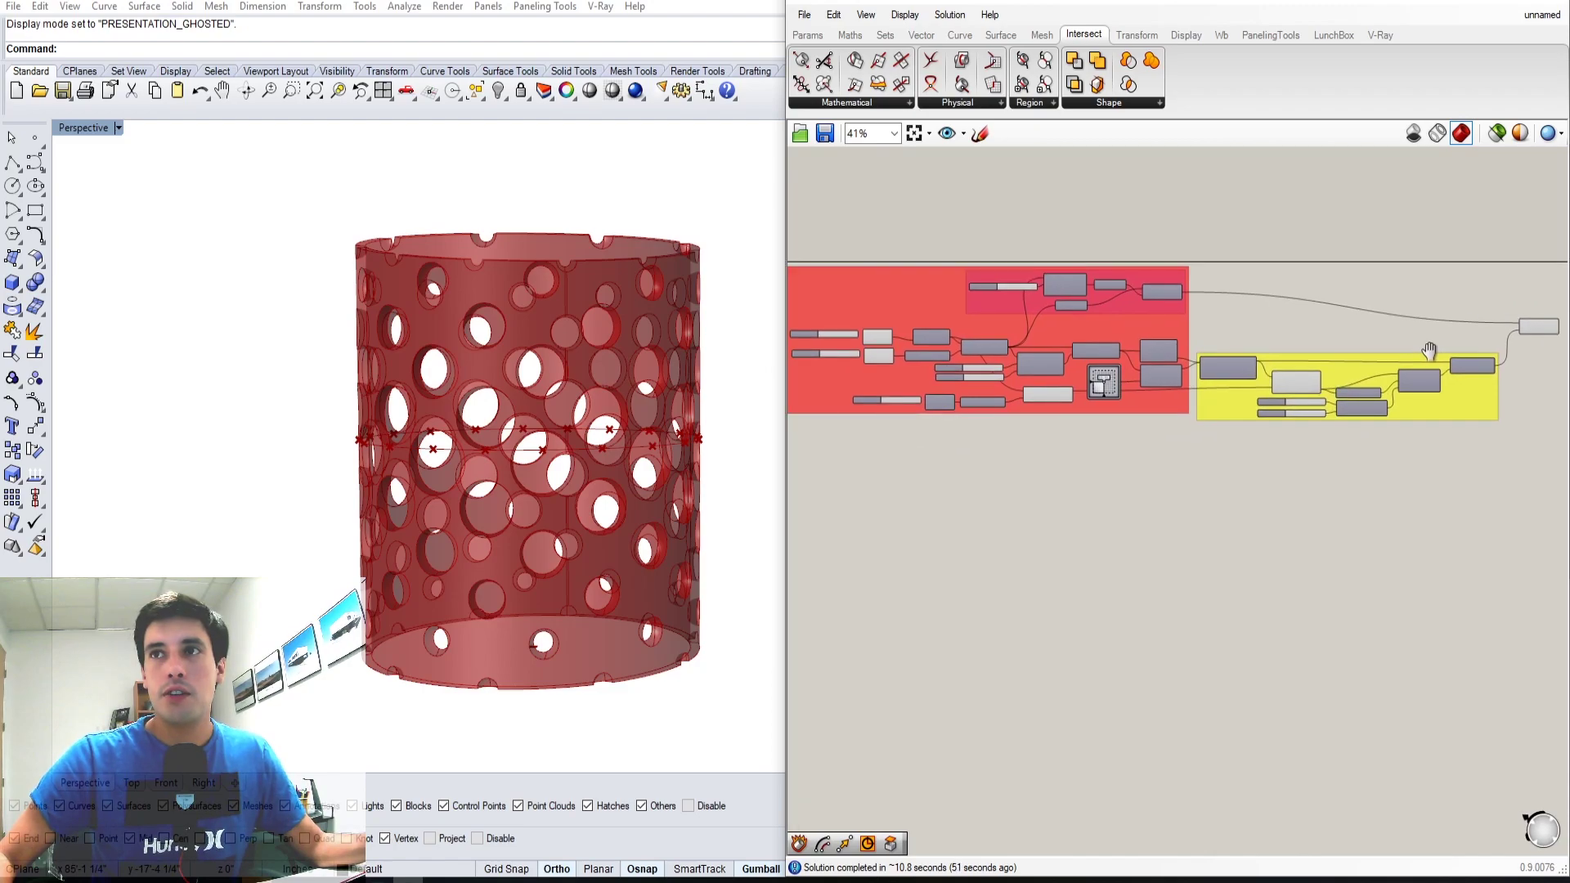